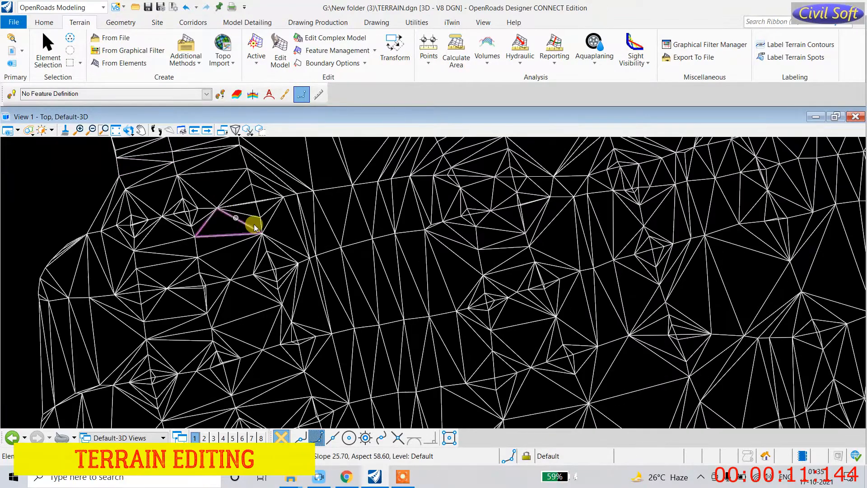
# Step: Open Edit Model and delete the sliver edge triangle on the terrain's left boundary
pyautogui.scroll(-4, 316, 253)
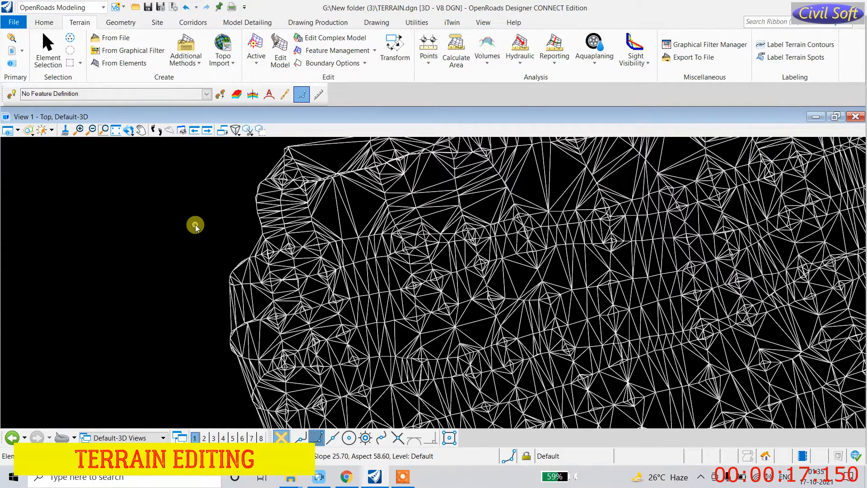
pyautogui.scroll(-5, 218, 243)
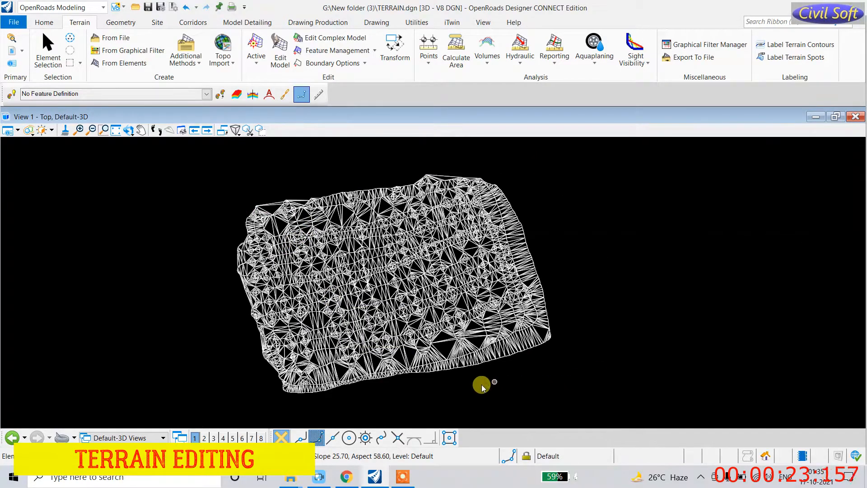
pyautogui.scroll(5, 252, 227)
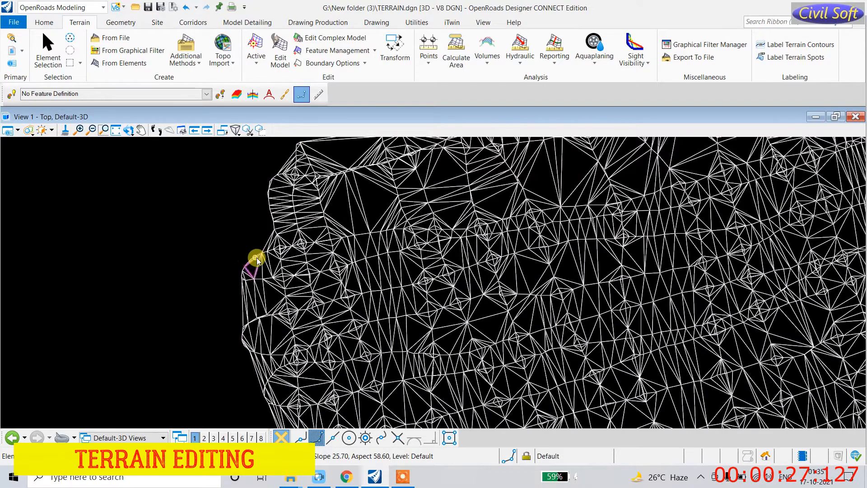
pyautogui.scroll(2, 256, 256)
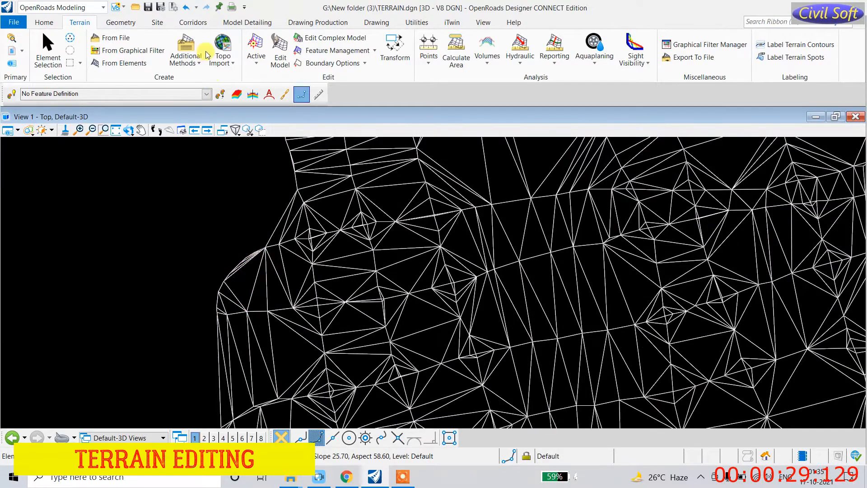
pyautogui.click(281, 50)
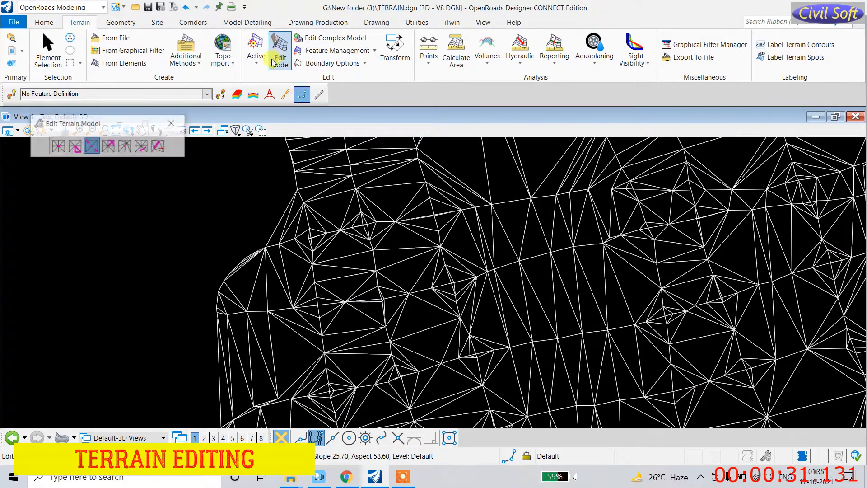
pyautogui.scroll(-3, 261, 232)
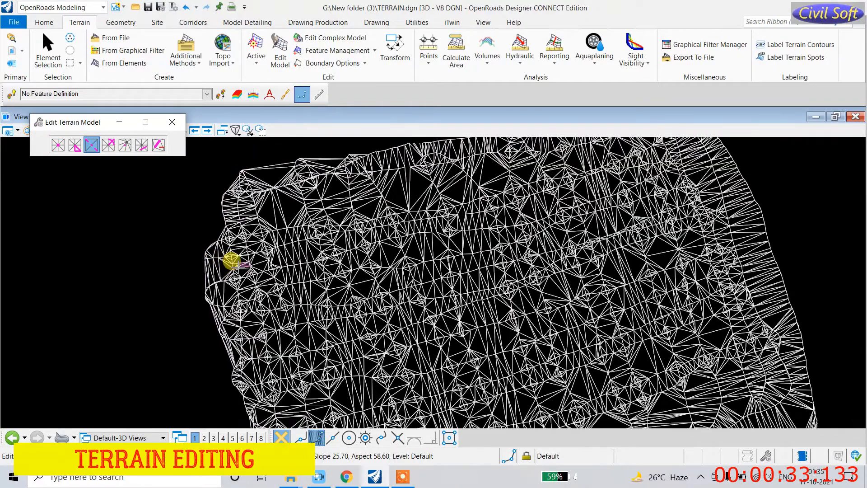
pyautogui.scroll(-2, 357, 208)
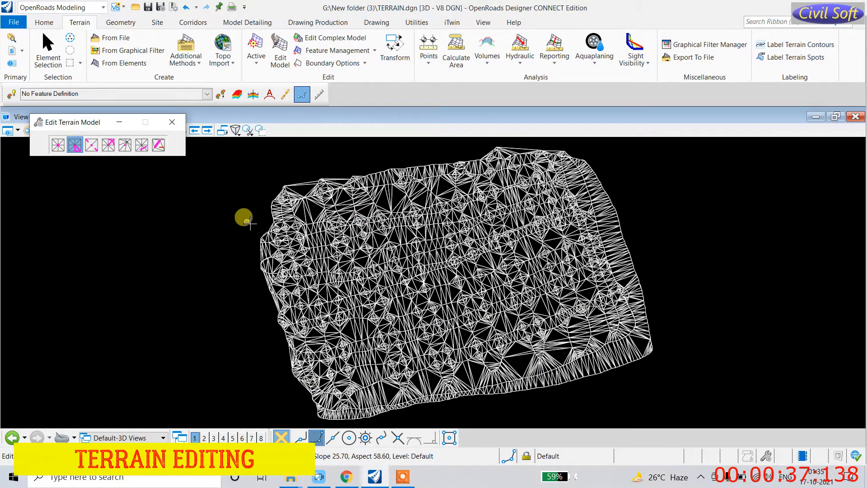
pyautogui.scroll(4, 253, 226)
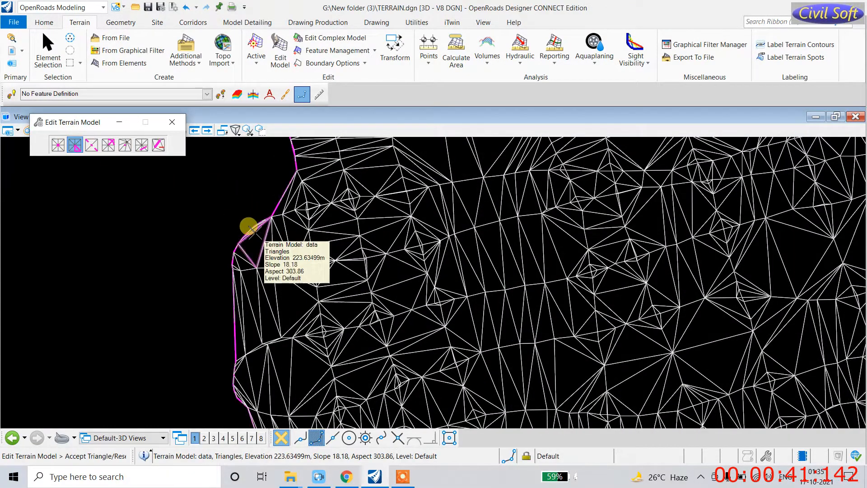
pyautogui.click(248, 228)
pyautogui.click(74, 146)
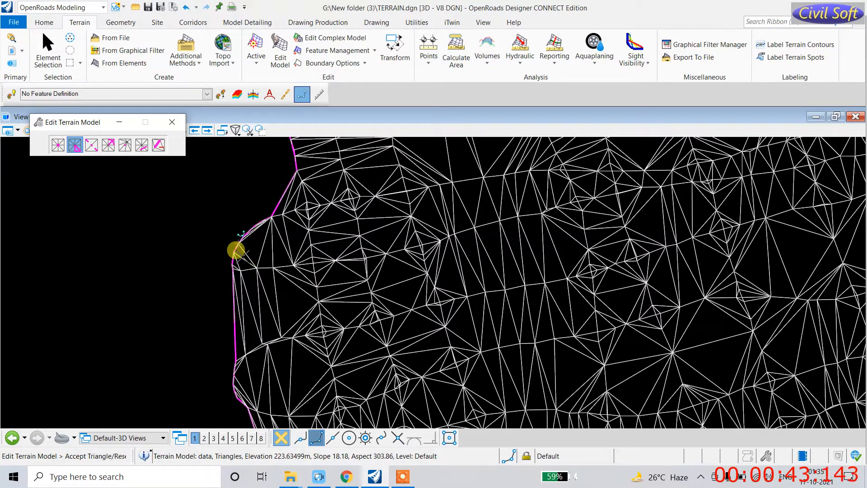
# Step: Reselect the terrain model and restart Delete Edge Triangle on it
pyautogui.scroll(3, 244, 235)
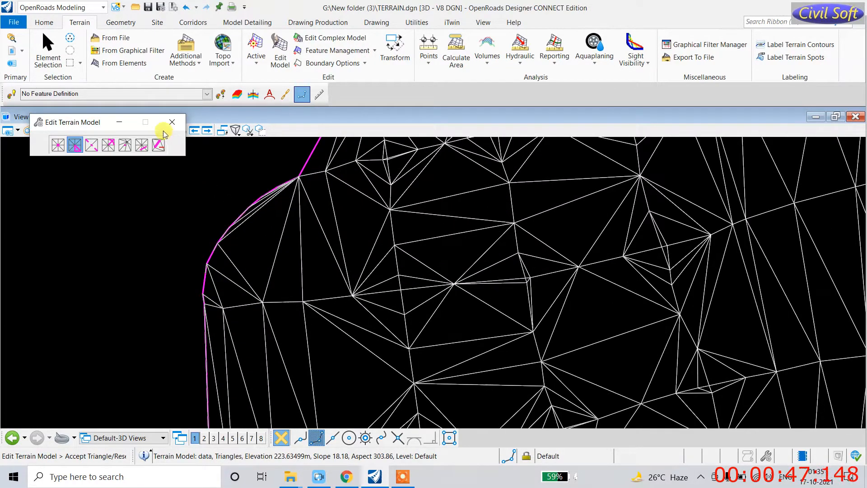
pyautogui.click(48, 50)
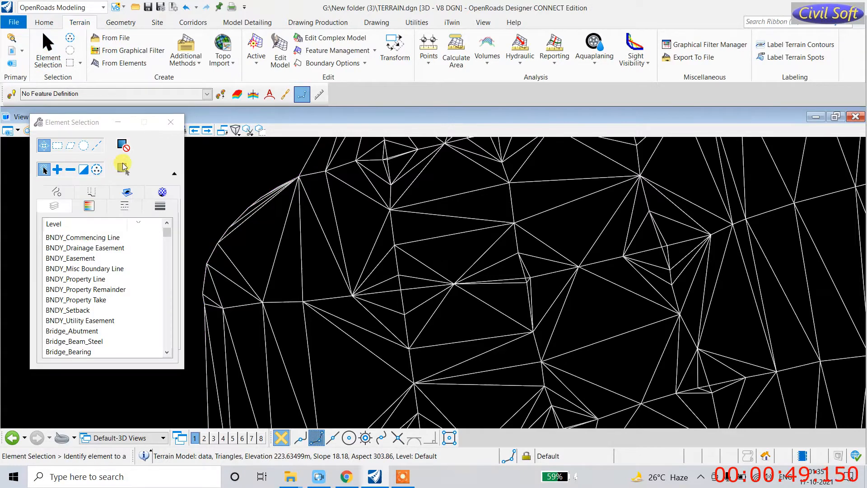
pyautogui.click(229, 215)
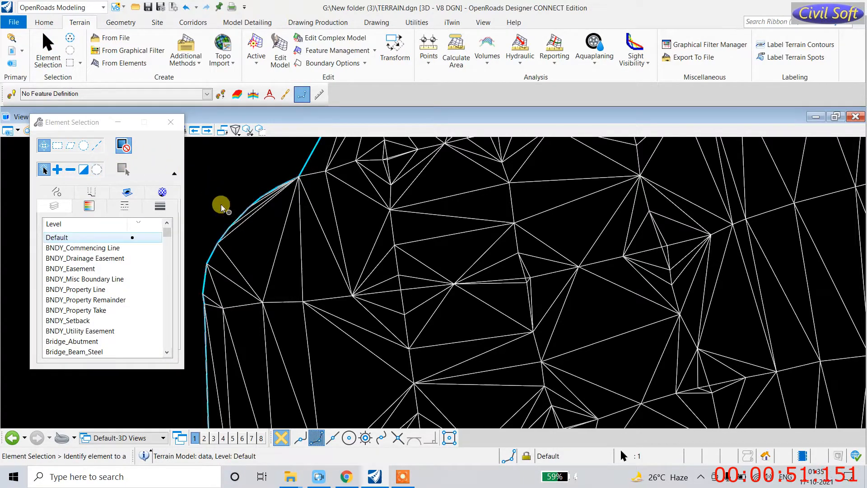
pyautogui.click(127, 170)
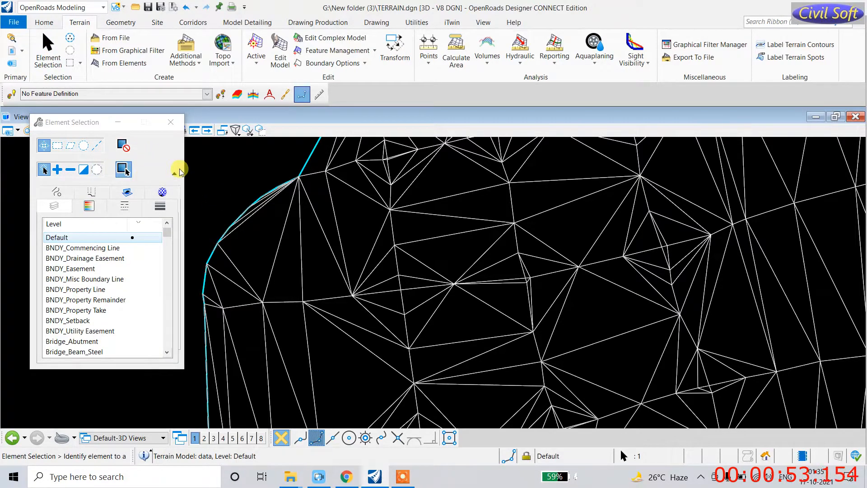
pyautogui.click(180, 123)
pyautogui.click(280, 50)
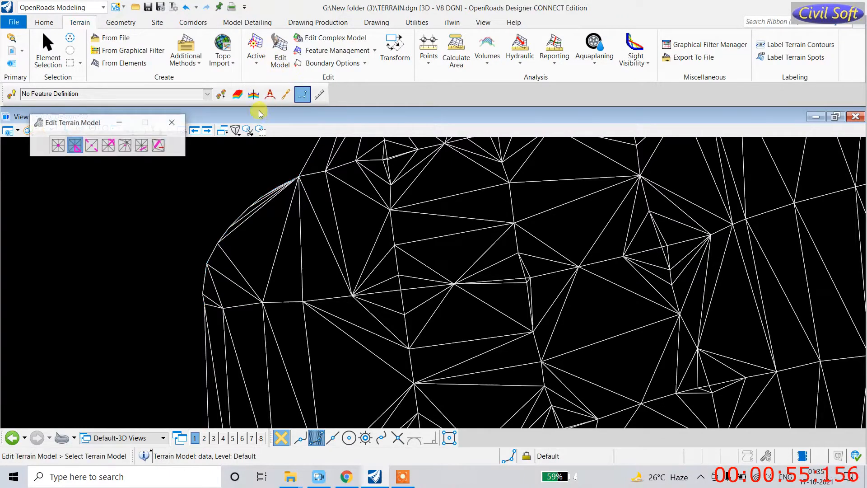
pyautogui.click(99, 148)
# Step: Delete the notch triangle on the left boundary and swap the adjacent boundary edge
pyautogui.click(245, 213)
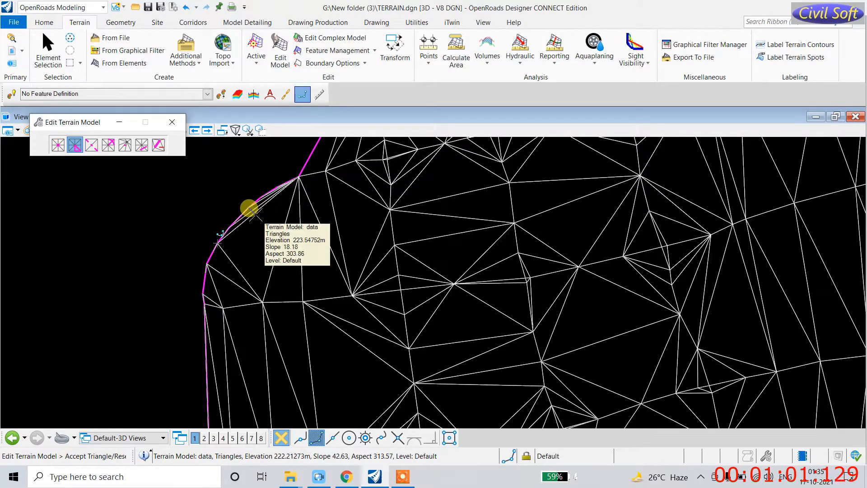
pyautogui.click(249, 208)
pyautogui.click(92, 145)
pyautogui.click(264, 189)
pyautogui.click(266, 192)
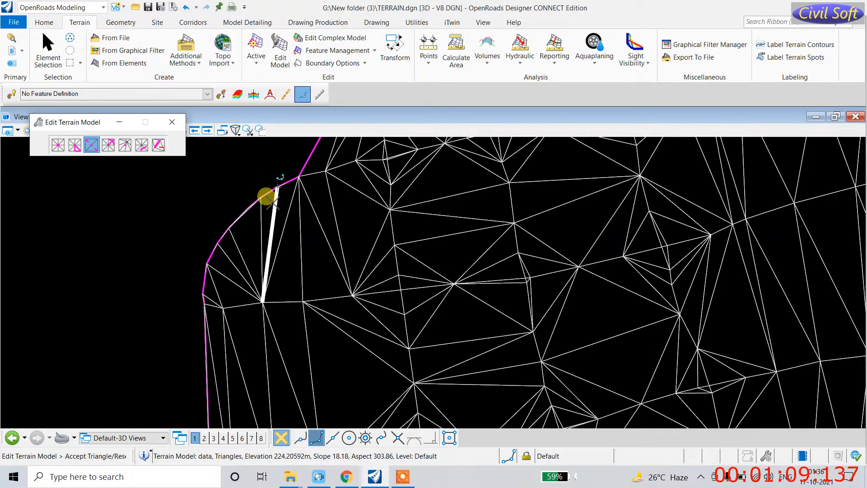
# Step: Swap the edges along the left boundary so they fan from the top vertex
pyautogui.click(249, 213)
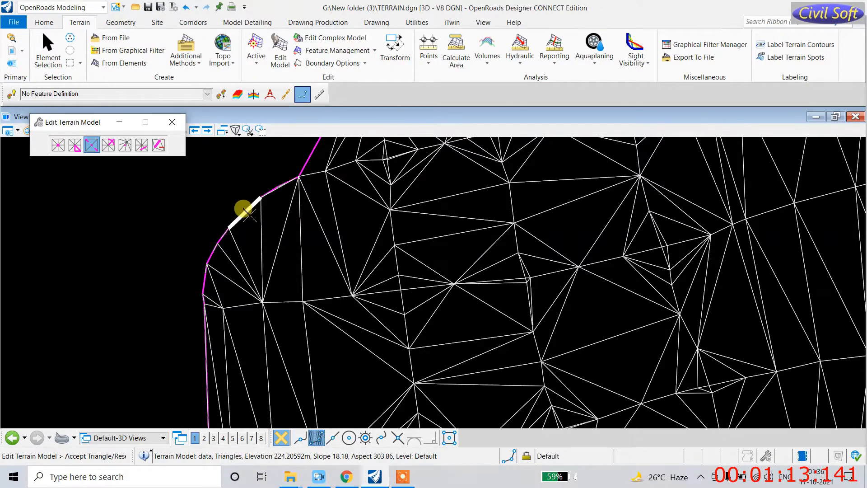
pyautogui.click(241, 219)
pyautogui.click(251, 233)
pyautogui.click(260, 233)
pyautogui.click(239, 249)
pyautogui.click(235, 253)
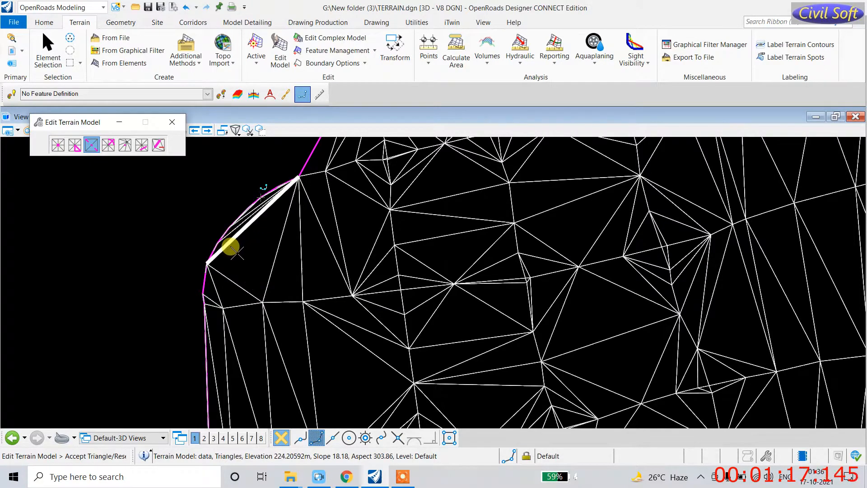
# Step: Delete the long, thin and diagonal edge triangles along the boundary
pyautogui.click(75, 149)
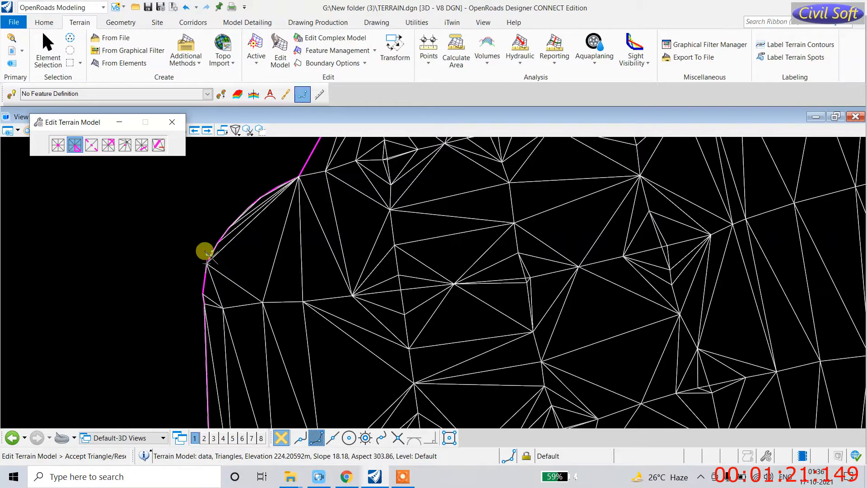
pyautogui.scroll(-3, 290, 258)
pyautogui.scroll(5, 289, 259)
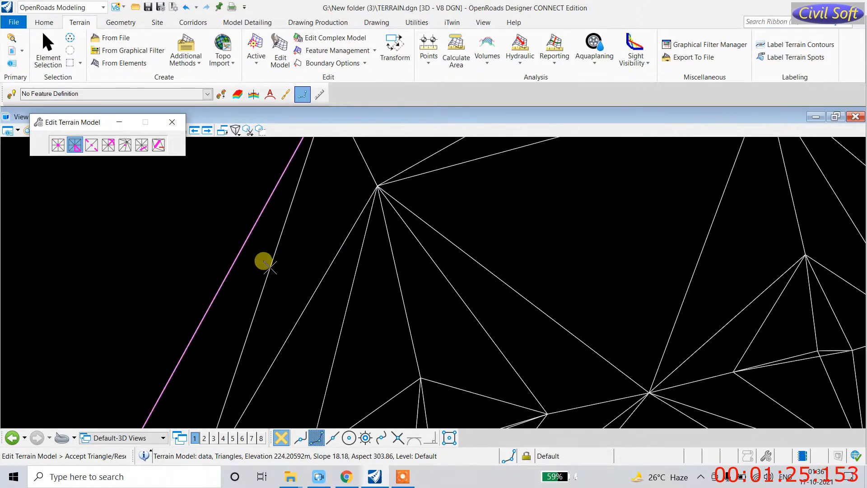
pyautogui.click(268, 267)
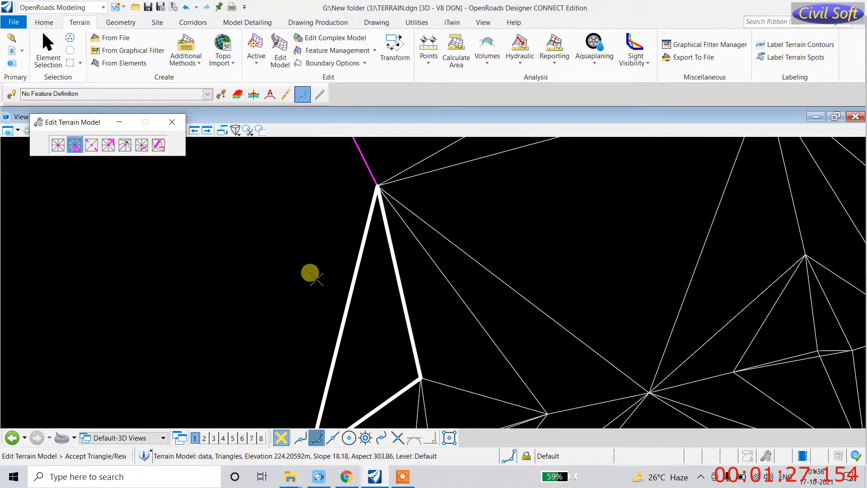
pyautogui.scroll(-2, 330, 281)
pyautogui.click(347, 287)
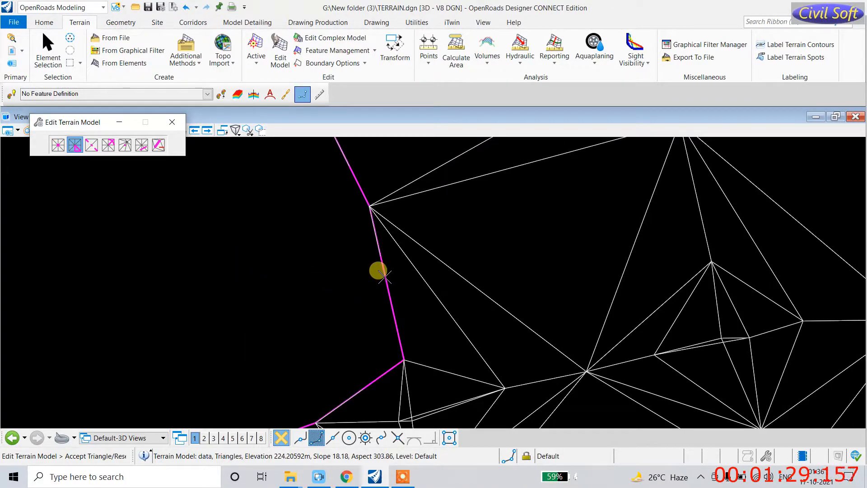
pyautogui.scroll(-2, 382, 273)
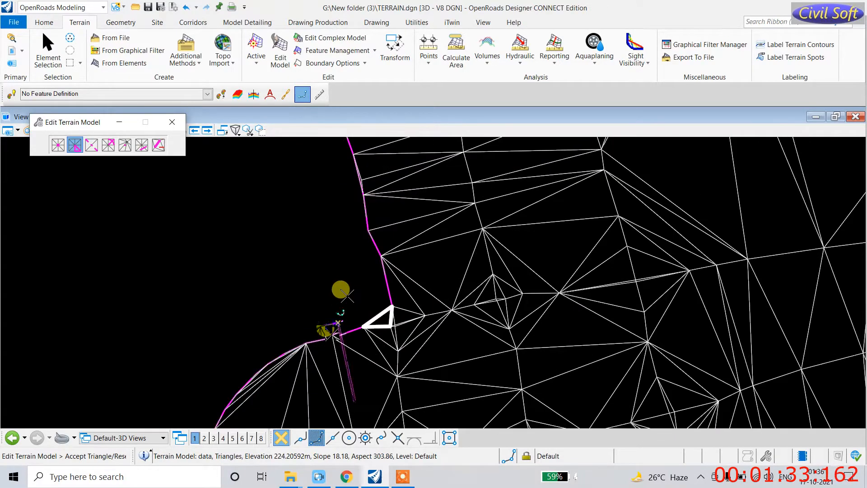
pyautogui.scroll(-1, 341, 298)
pyautogui.click(376, 296)
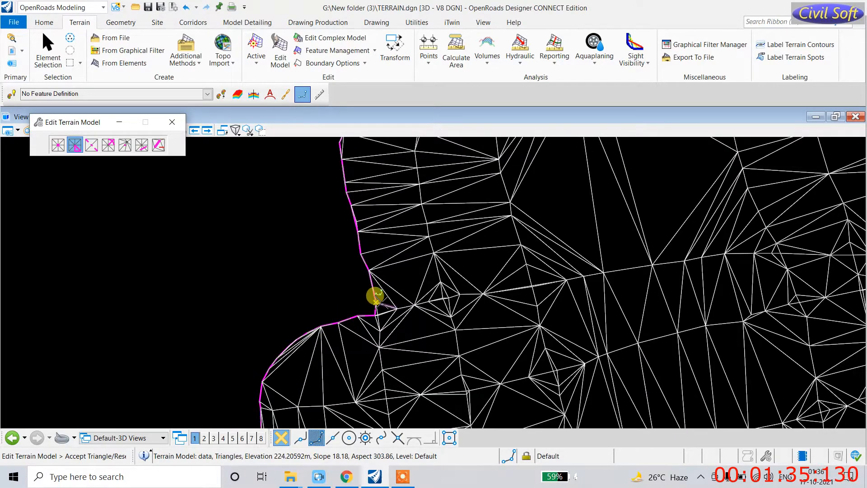
pyautogui.scroll(-2, 315, 330)
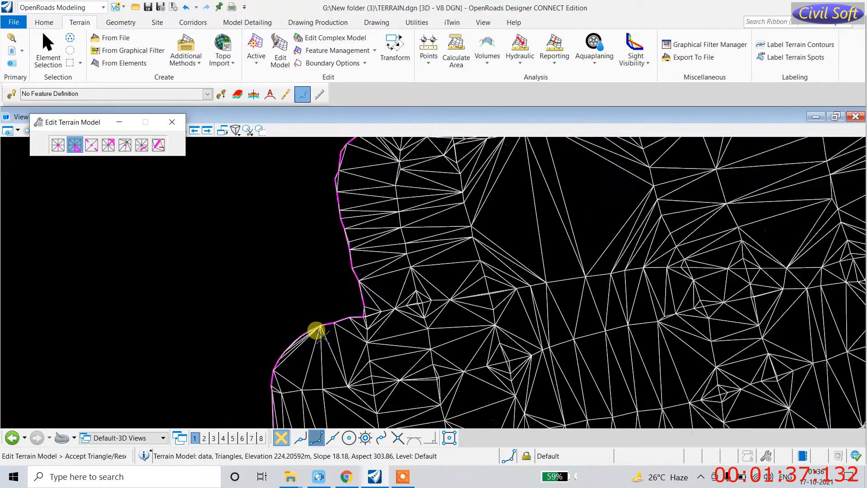
pyautogui.scroll(4, 301, 330)
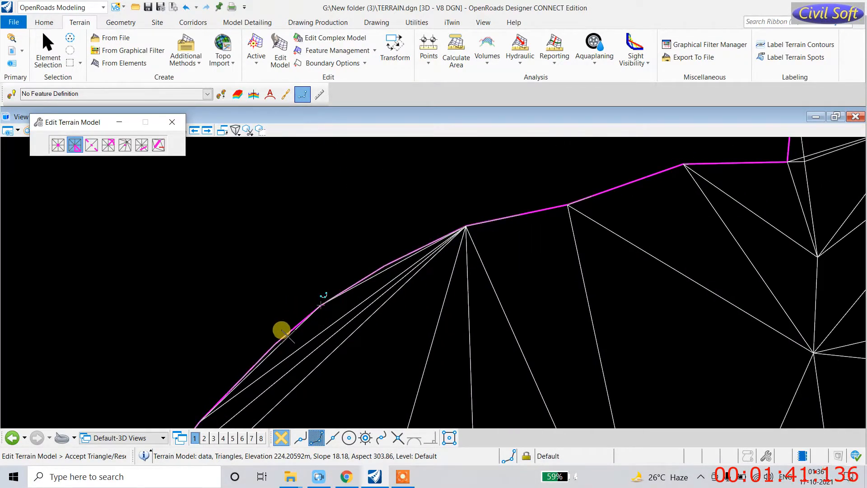
pyautogui.scroll(-3, 412, 329)
pyautogui.scroll(3, 437, 304)
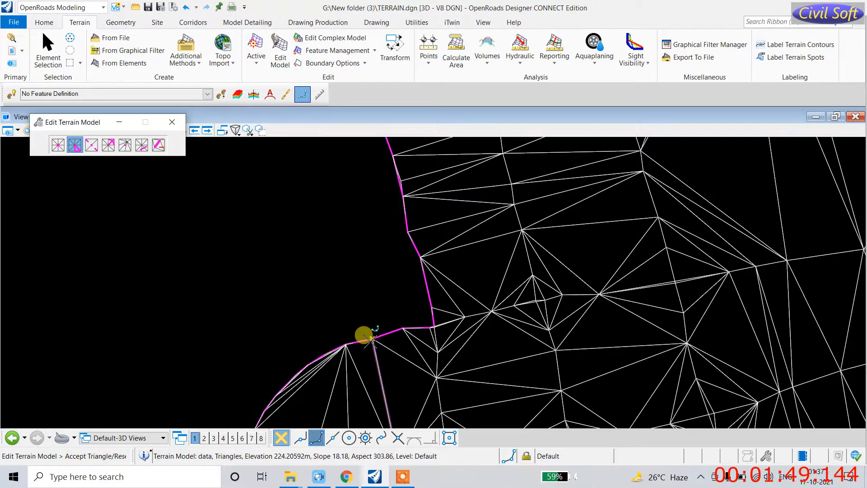
# Step: Delete the thin edge triangles on the upper boundary right of the peak, leaving a notch
pyautogui.scroll(-5, 309, 322)
pyautogui.scroll(4, 416, 257)
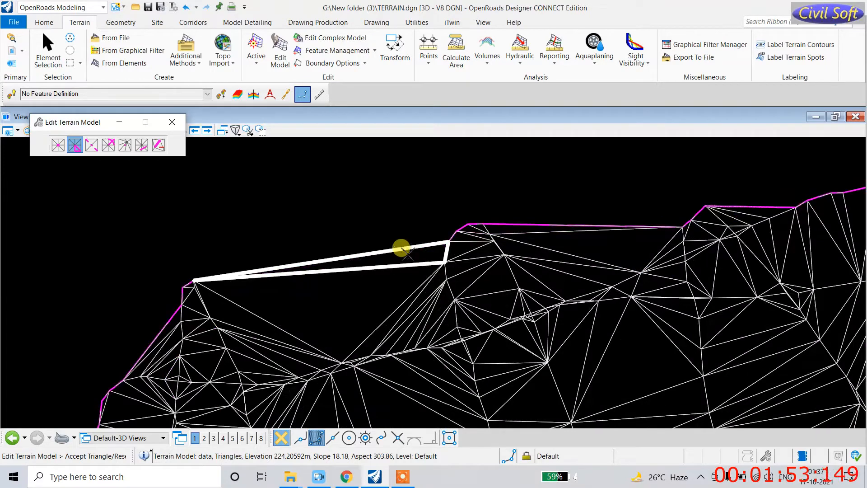
pyautogui.click(407, 214)
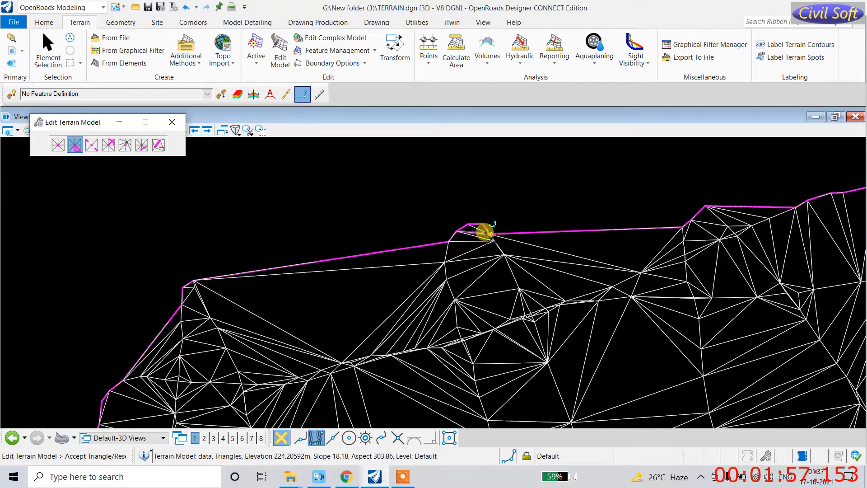
pyautogui.click(667, 223)
pyautogui.click(663, 246)
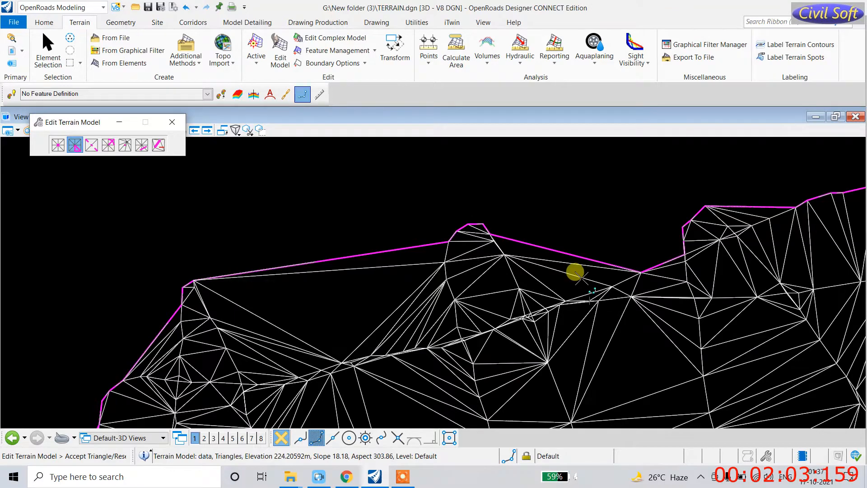
pyautogui.click(555, 249)
pyautogui.click(558, 254)
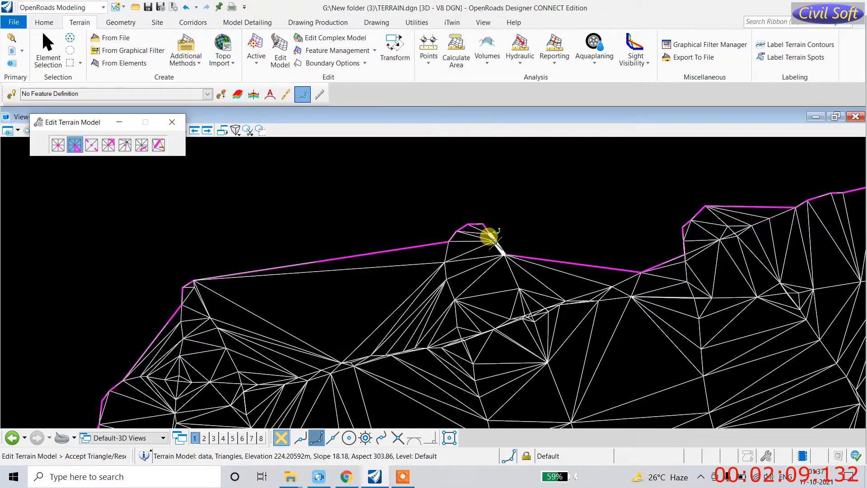
pyautogui.click(504, 240)
pyautogui.click(503, 255)
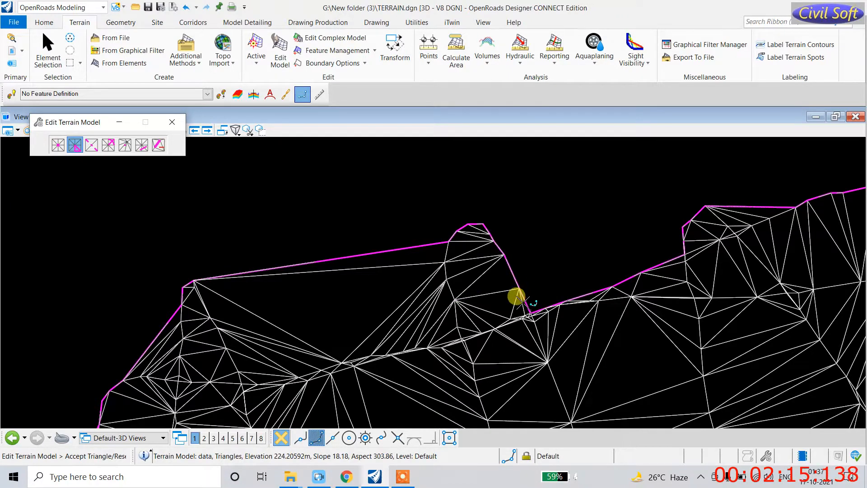
# Step: With Delete Vertex, remove the line of vertices running down the slope below the peak
pyautogui.click(58, 145)
pyautogui.click(439, 258)
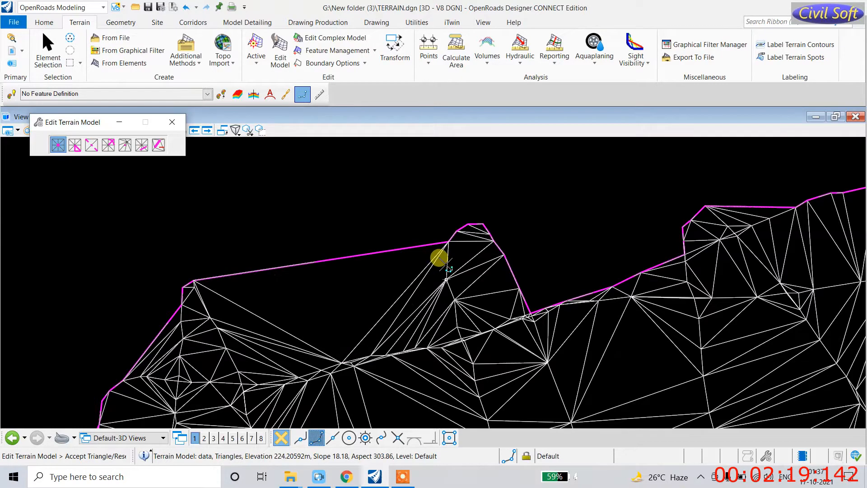
pyautogui.click(446, 265)
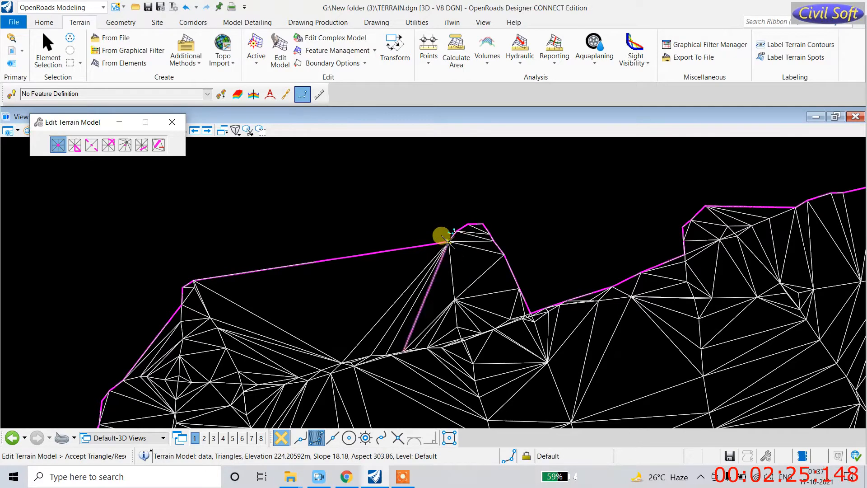
pyautogui.click(449, 289)
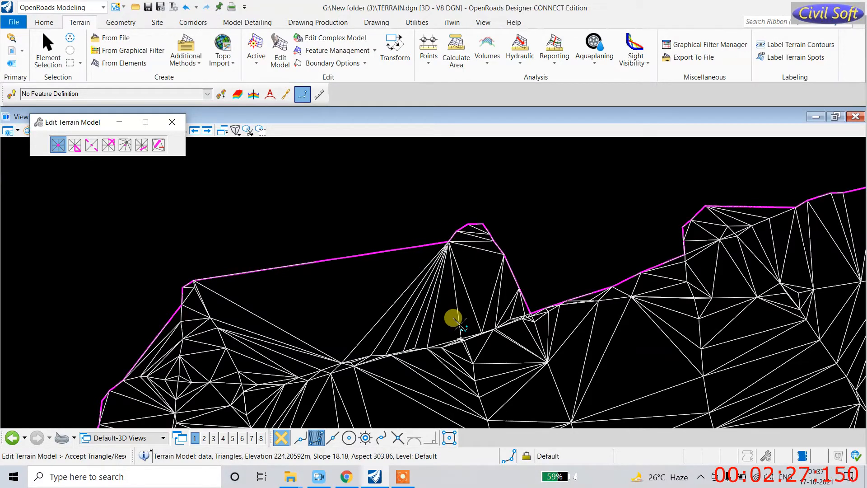
pyautogui.click(460, 333)
pyautogui.click(473, 360)
pyautogui.click(473, 373)
pyautogui.click(475, 389)
pyautogui.click(479, 409)
# Step: Delete the vertices in the left column and along the lower row
pyautogui.scroll(-2, 419, 349)
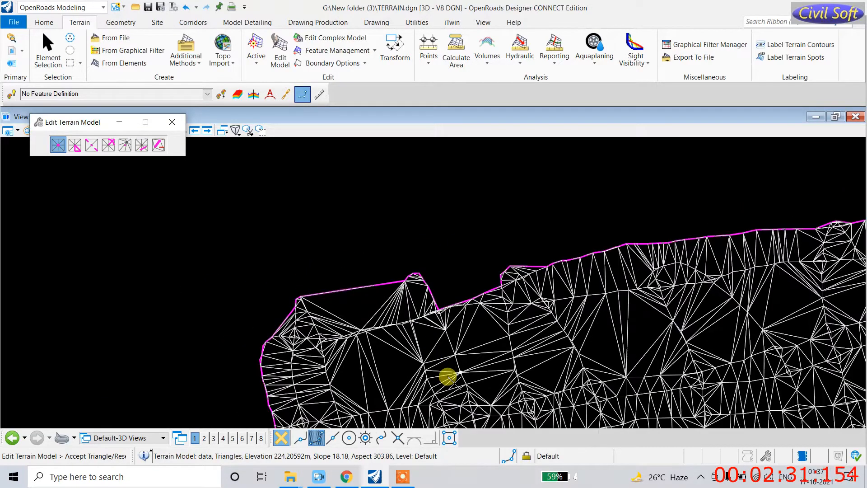
pyautogui.click(421, 358)
pyautogui.click(417, 361)
pyautogui.click(417, 370)
pyautogui.click(416, 381)
pyautogui.click(401, 401)
pyautogui.click(384, 403)
pyautogui.click(359, 403)
pyautogui.click(318, 399)
# Step: Delete the vertices running back up to the left boundary corner
pyautogui.click(310, 382)
pyautogui.click(307, 377)
pyautogui.click(304, 373)
pyautogui.click(303, 361)
pyautogui.click(299, 342)
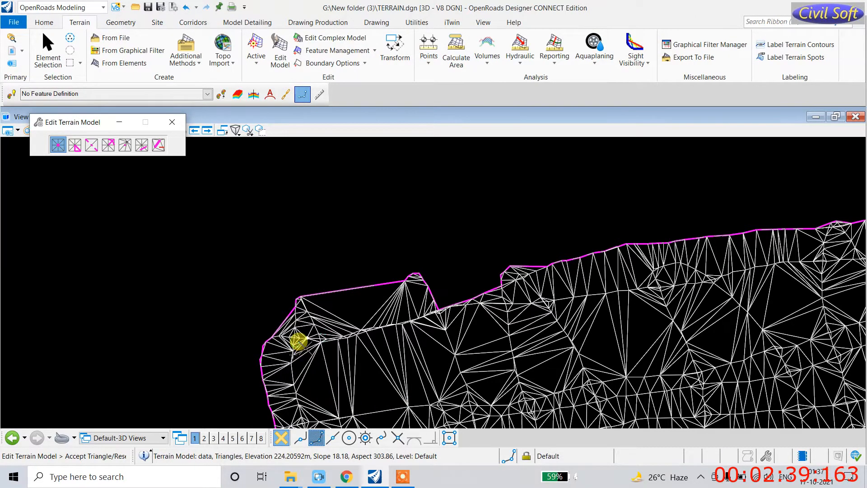
pyautogui.click(304, 326)
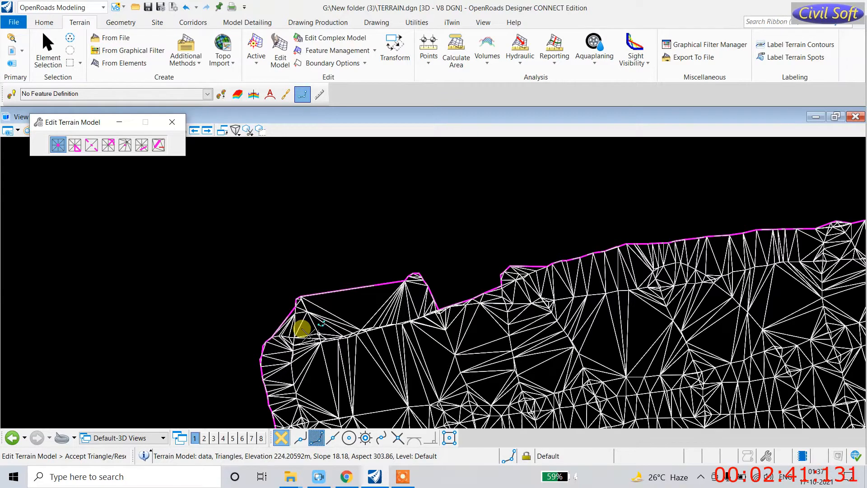
pyautogui.click(306, 348)
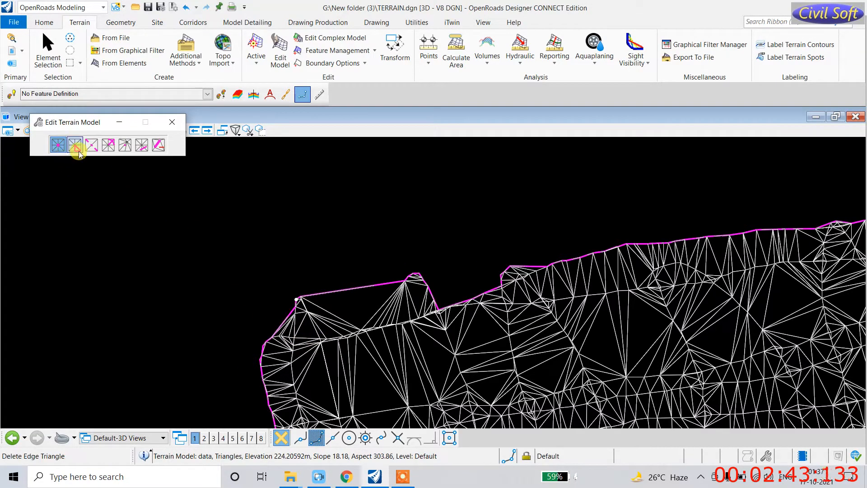
# Step: Swap the triangle edge near the boundary corner
pyautogui.click(91, 145)
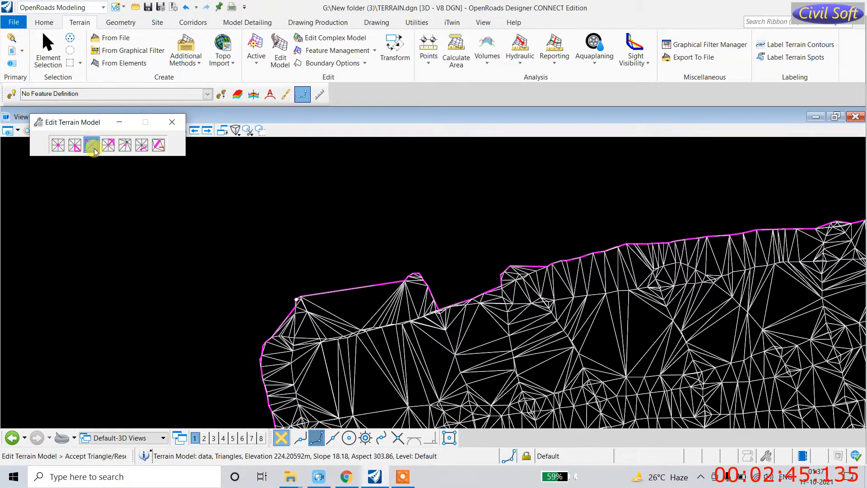
pyautogui.click(316, 309)
pyautogui.click(311, 308)
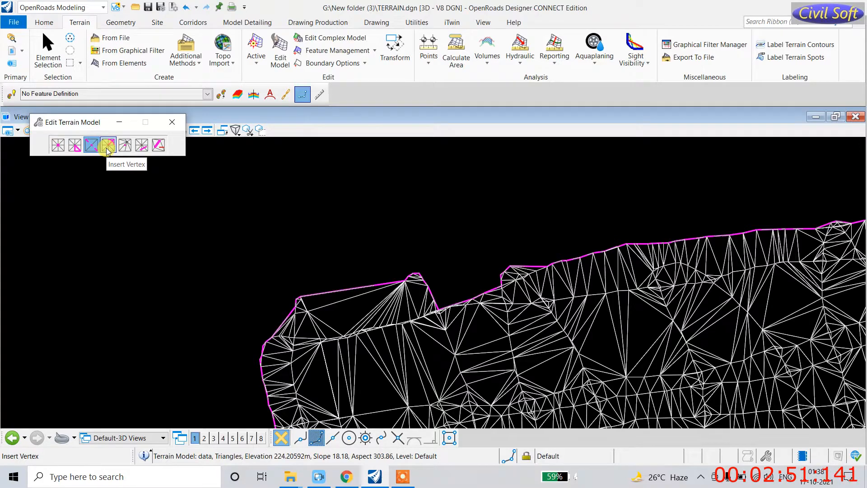
# Step: Insert new vertices in the hatched area and beyond the top boundary
pyautogui.click(108, 145)
pyautogui.click(341, 304)
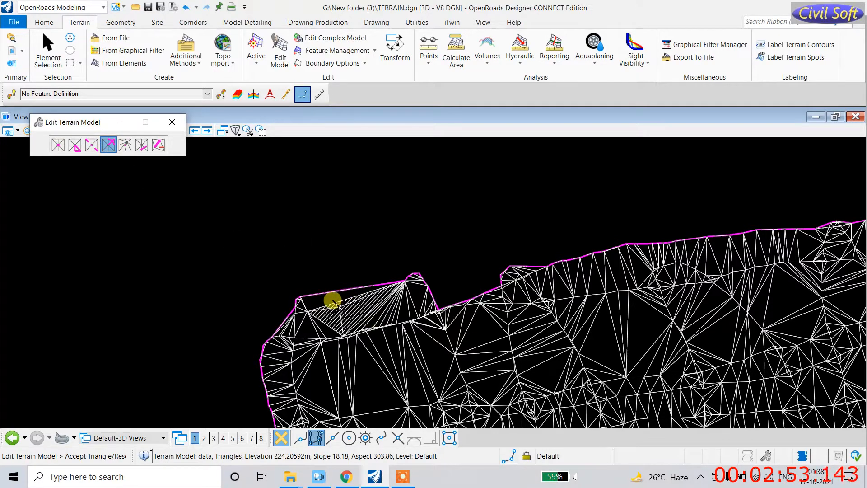
pyautogui.scroll(3, 335, 305)
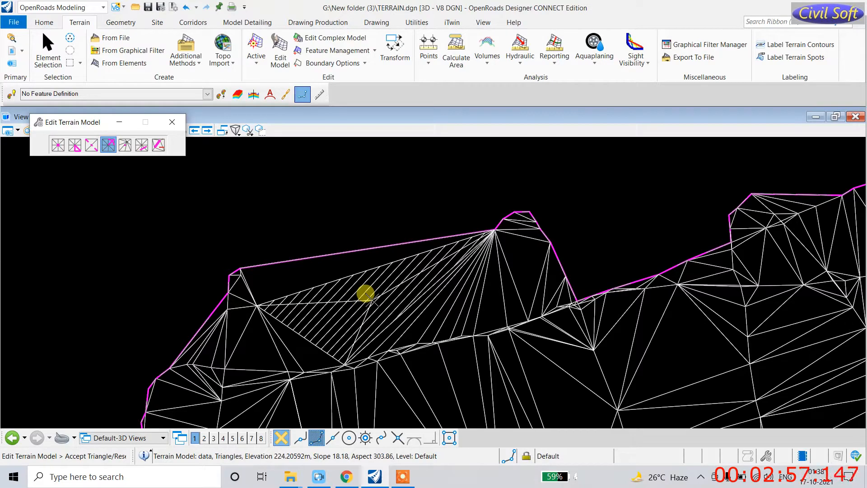
pyautogui.click(367, 294)
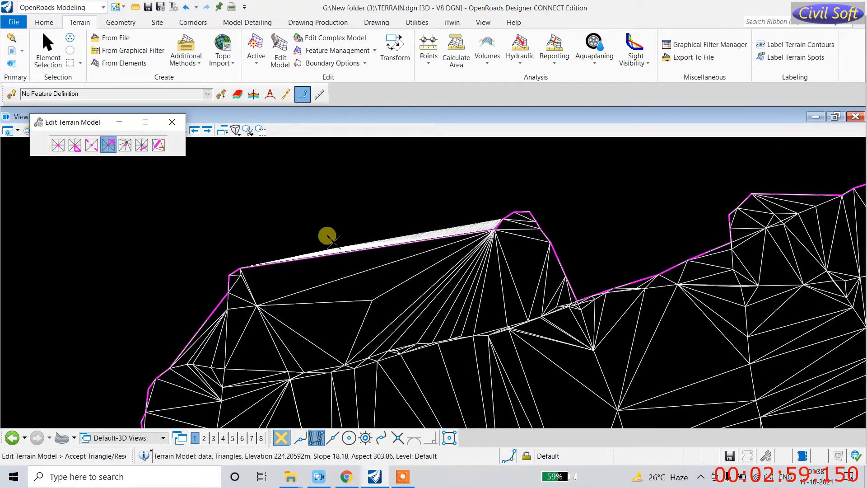
pyautogui.scroll(-2, 298, 262)
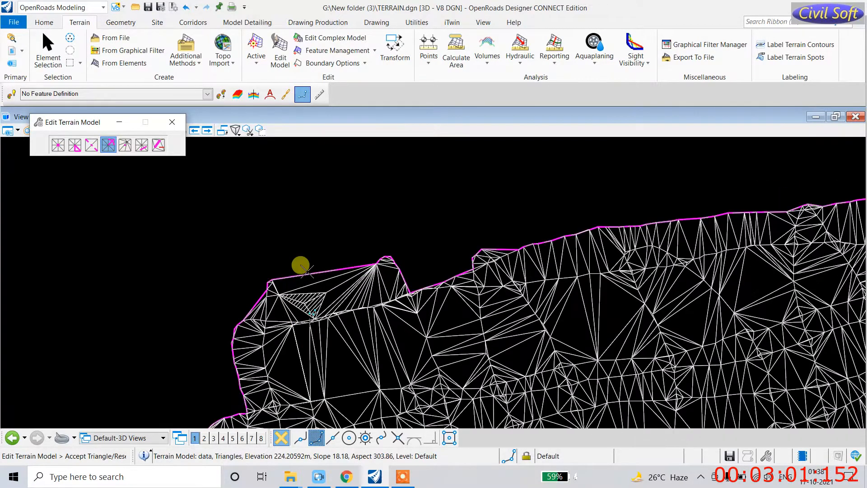
pyautogui.click(287, 254)
pyautogui.click(319, 232)
pyautogui.click(388, 223)
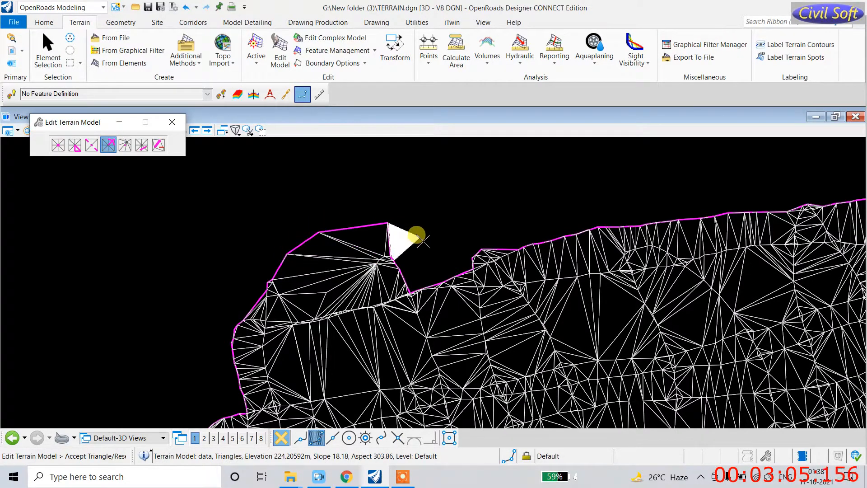
pyautogui.click(425, 245)
pyautogui.click(458, 248)
# Step: Add more vertices along the top edge, including a spike point above it
pyautogui.click(436, 263)
pyautogui.click(451, 260)
pyautogui.click(449, 270)
pyautogui.click(440, 264)
pyautogui.click(449, 240)
pyautogui.click(449, 239)
pyautogui.click(418, 233)
pyautogui.click(405, 223)
pyautogui.click(388, 211)
pyautogui.click(402, 204)
pyautogui.click(460, 211)
pyautogui.click(484, 213)
pyautogui.click(507, 206)
pyautogui.click(582, 197)
pyautogui.click(538, 203)
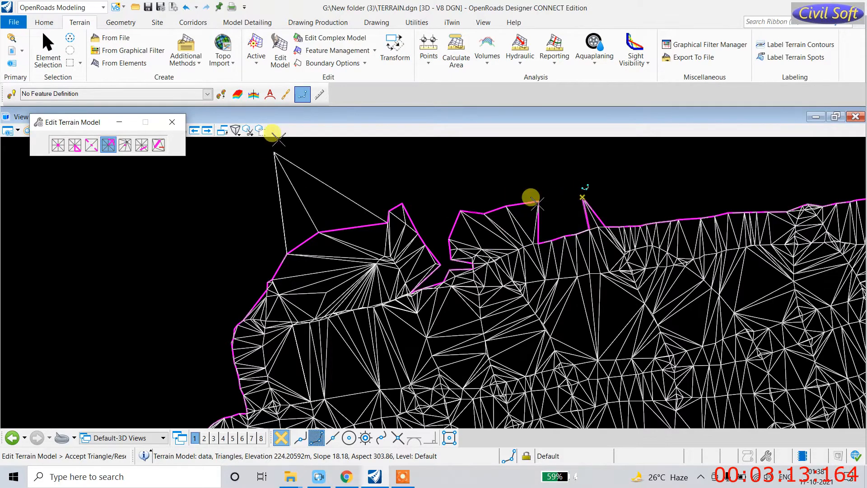
# Step: Move the spike vertex far upward to form a tall spike
pyautogui.click(125, 145)
pyautogui.click(587, 197)
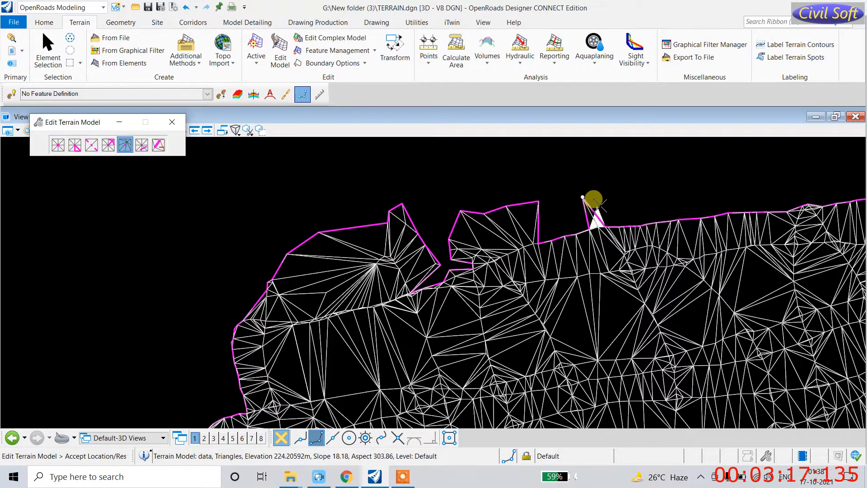
pyautogui.click(612, 191)
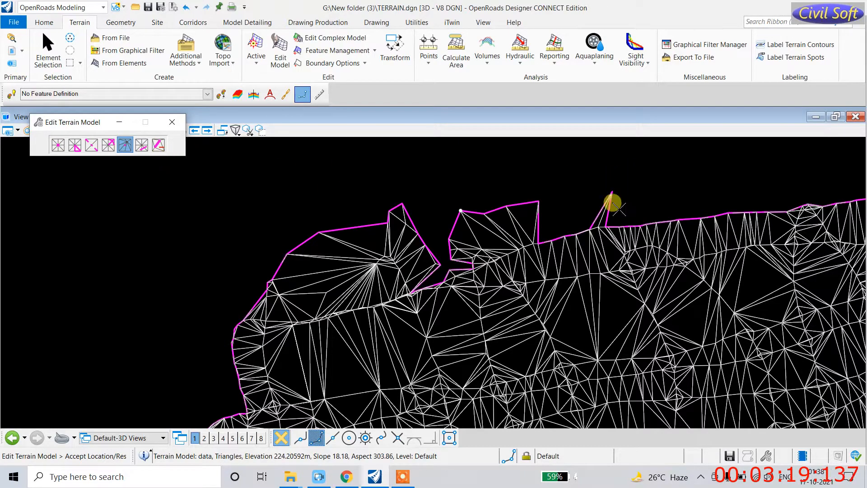
pyautogui.click(580, 150)
pyautogui.scroll(-3, 343, 317)
pyautogui.scroll(-2, 299, 324)
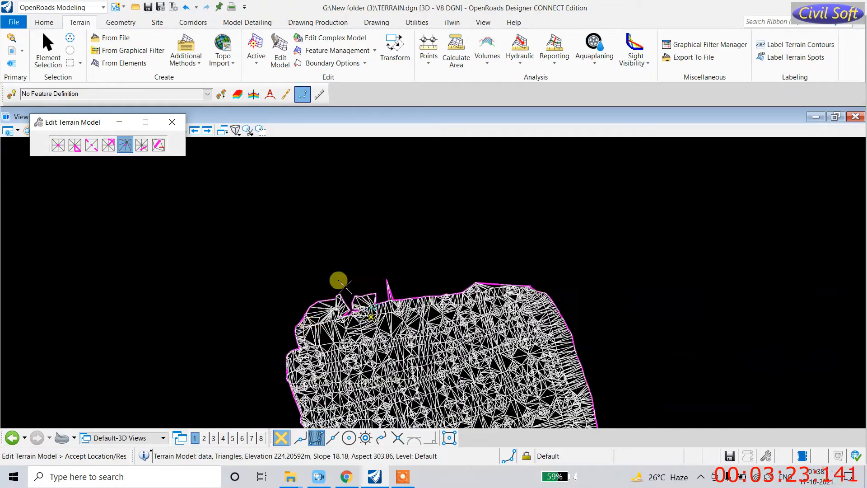
pyautogui.click(141, 145)
pyautogui.scroll(3, 366, 334)
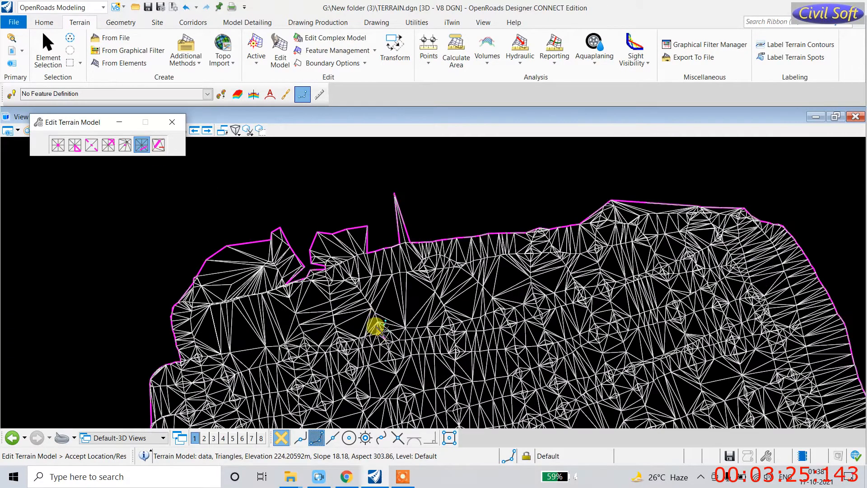
# Step: Delete the triangles crossed by lines along the terrain's left edge
pyautogui.scroll(2, 374, 219)
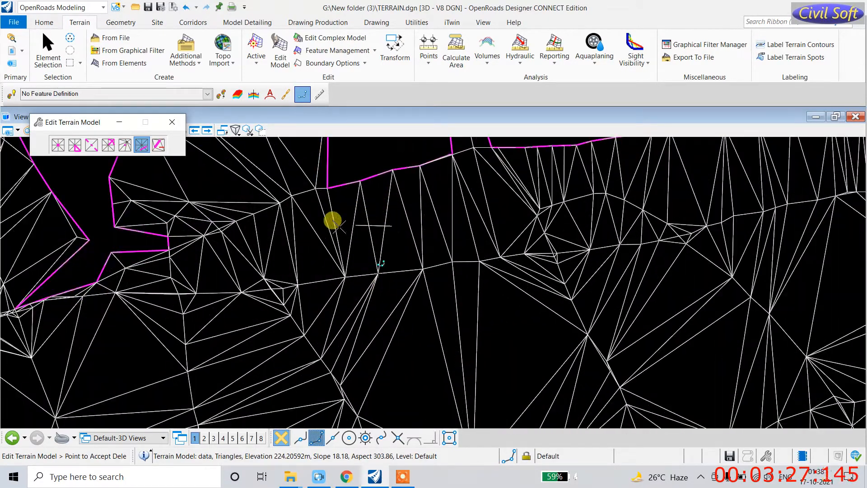
pyautogui.click(244, 223)
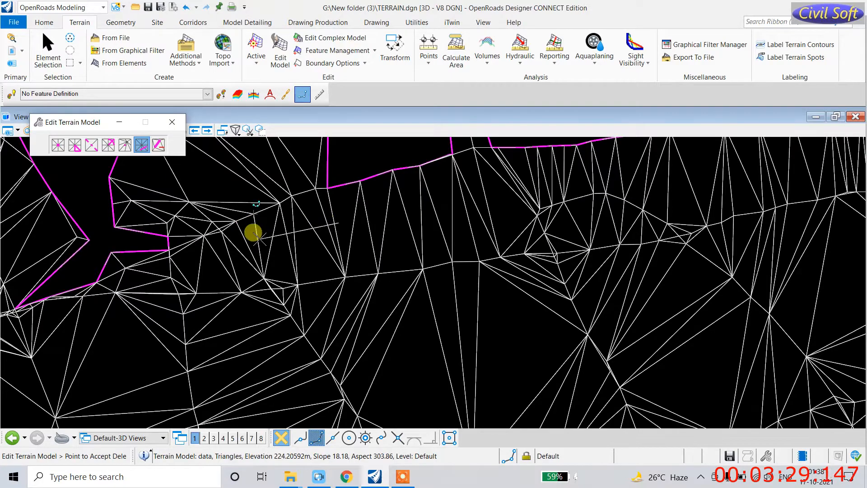
pyautogui.scroll(-3, 175, 248)
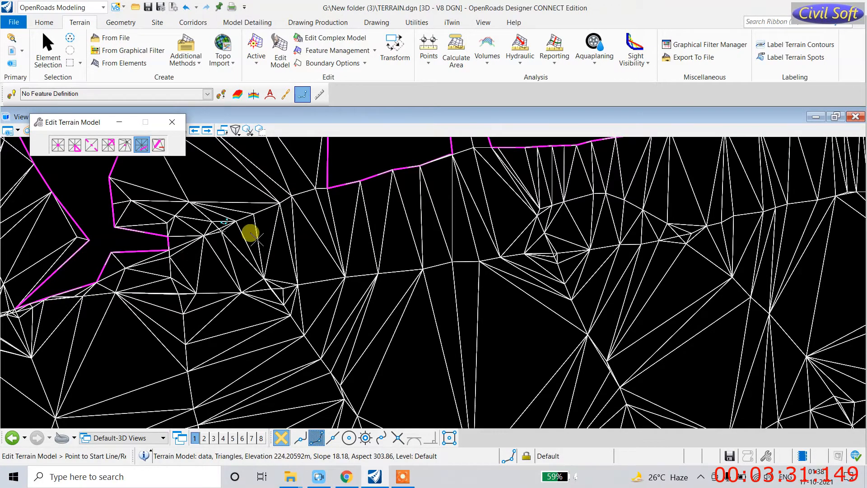
pyautogui.scroll(5, 272, 198)
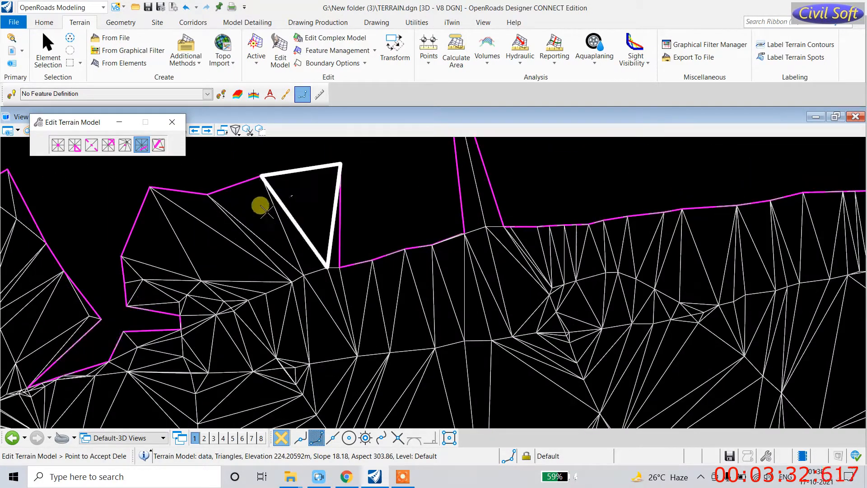
pyautogui.click(170, 248)
pyautogui.scroll(-2, 316, 290)
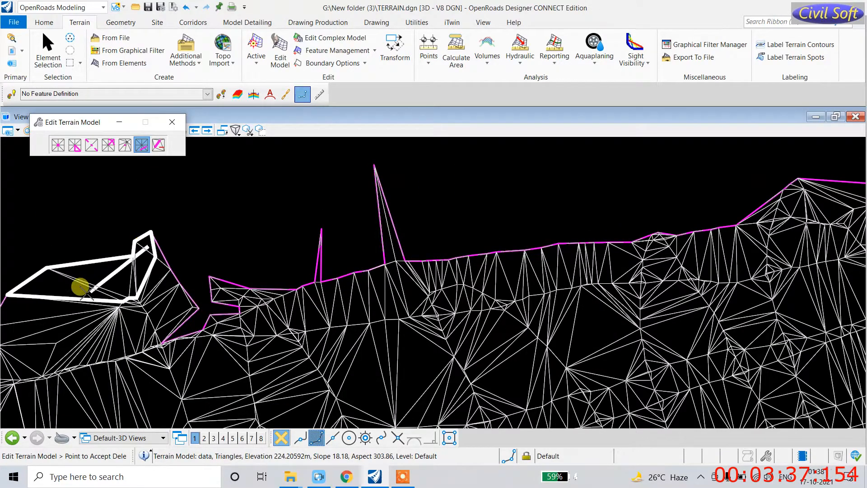
pyautogui.click(56, 343)
pyautogui.scroll(-2, 89, 325)
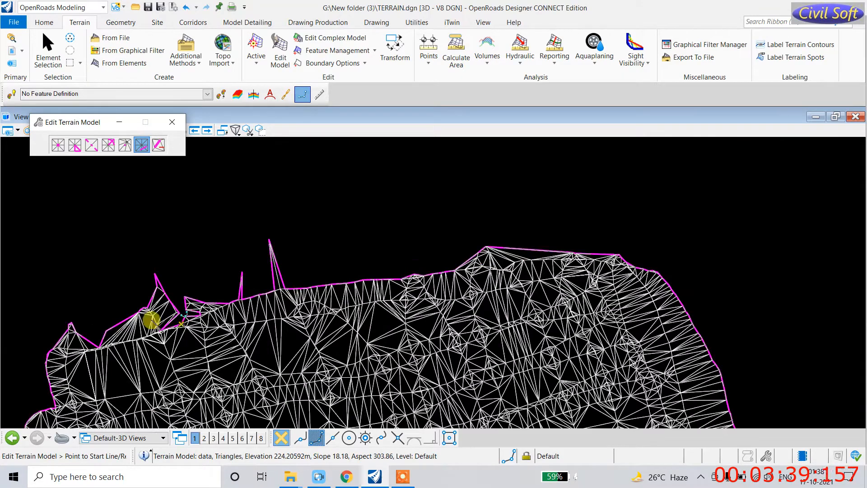
pyautogui.scroll(2, 149, 312)
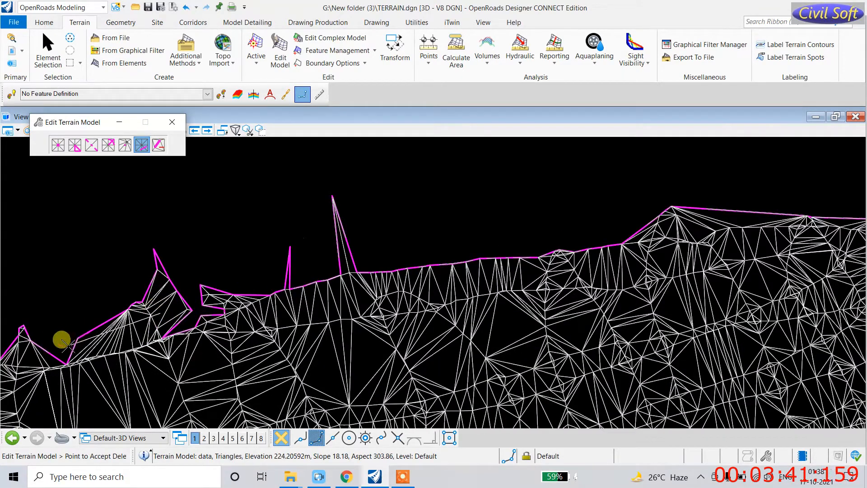
pyautogui.click(78, 360)
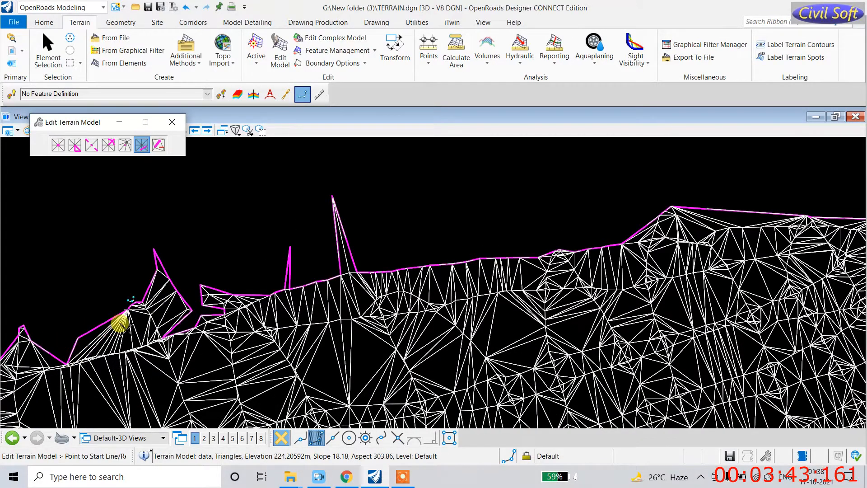
pyautogui.scroll(2, 121, 324)
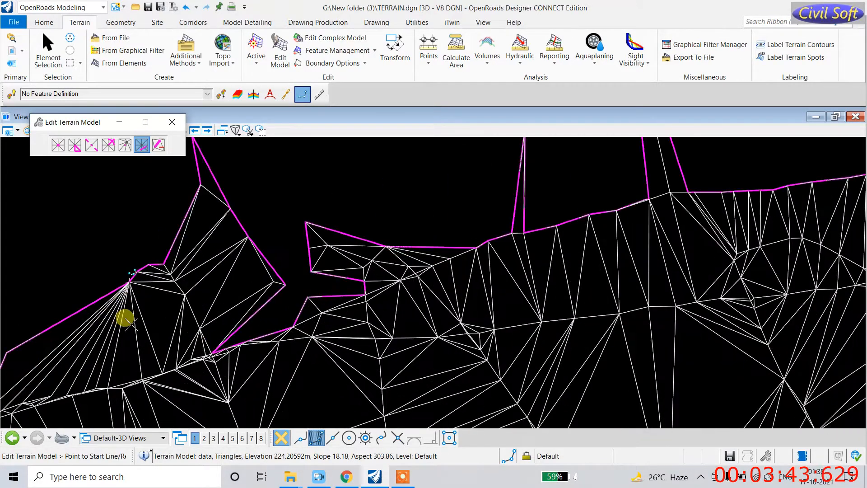
pyautogui.click(11, 361)
# Step: Remove the boundary triangle and the long sliver triangle at the lower-left edge
pyautogui.click(141, 146)
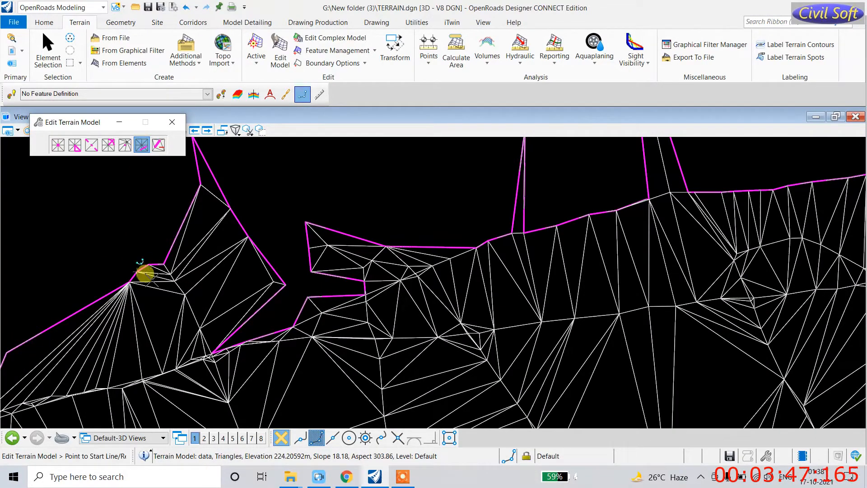
pyautogui.click(133, 312)
pyautogui.click(60, 313)
pyautogui.scroll(-5, 370, 294)
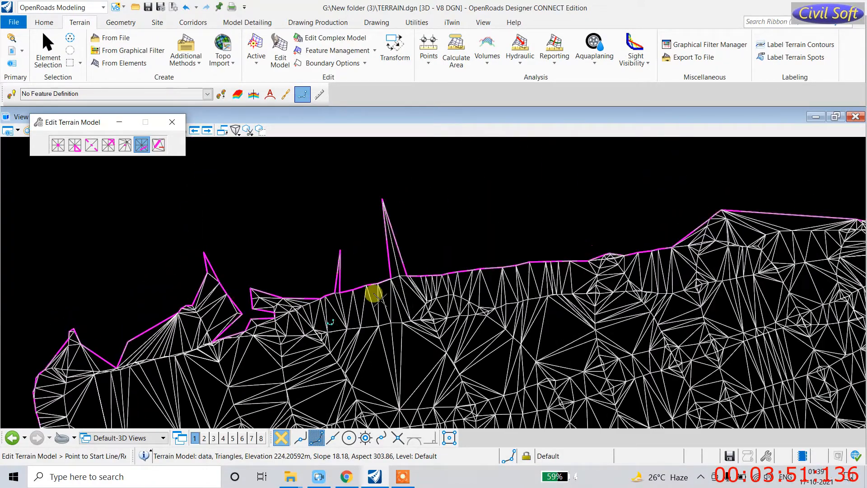
pyautogui.scroll(5, 296, 347)
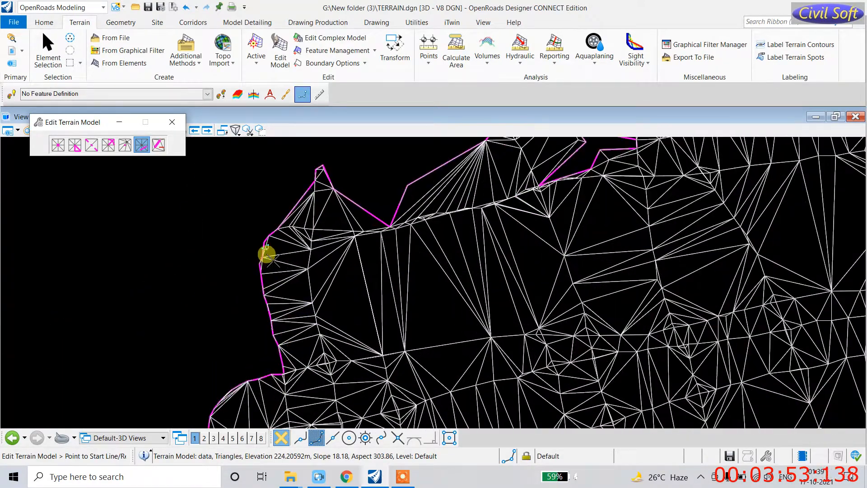
pyautogui.click(288, 324)
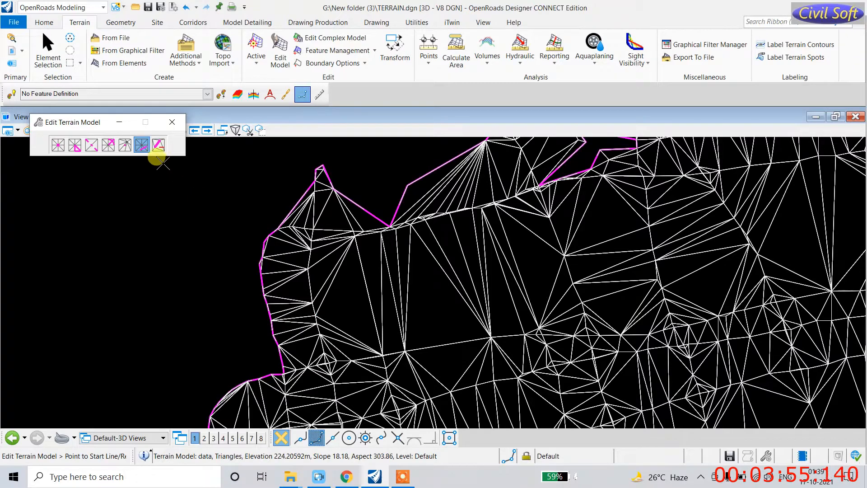
pyautogui.click(158, 145)
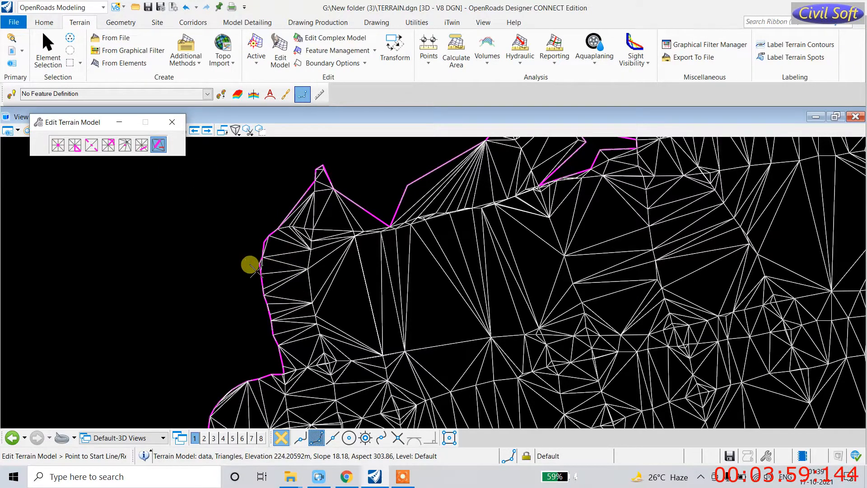
# Step: Swap a terrain edge near the upper-left boundary and move a nearby vertex inward
pyautogui.click(125, 146)
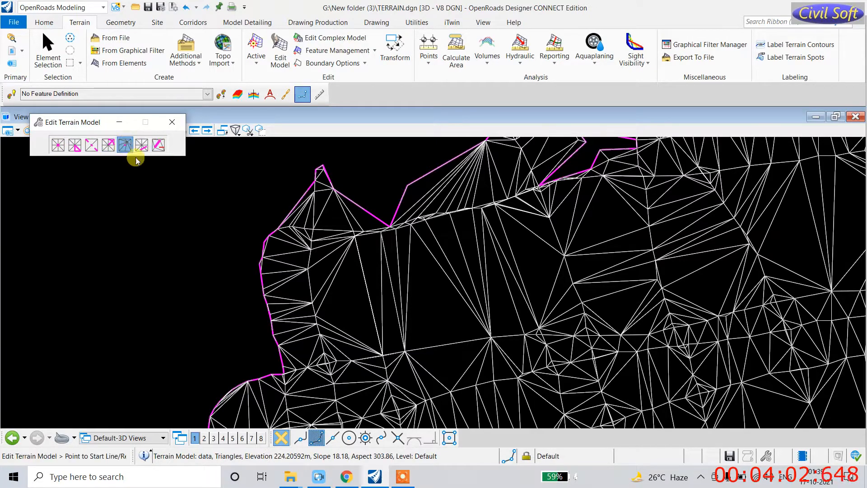
pyautogui.click(343, 184)
pyautogui.click(386, 171)
pyautogui.click(409, 165)
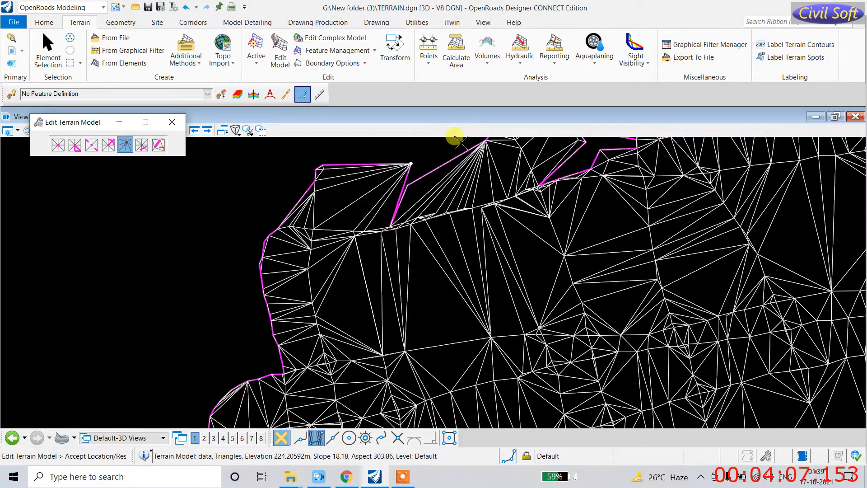
pyautogui.click(348, 213)
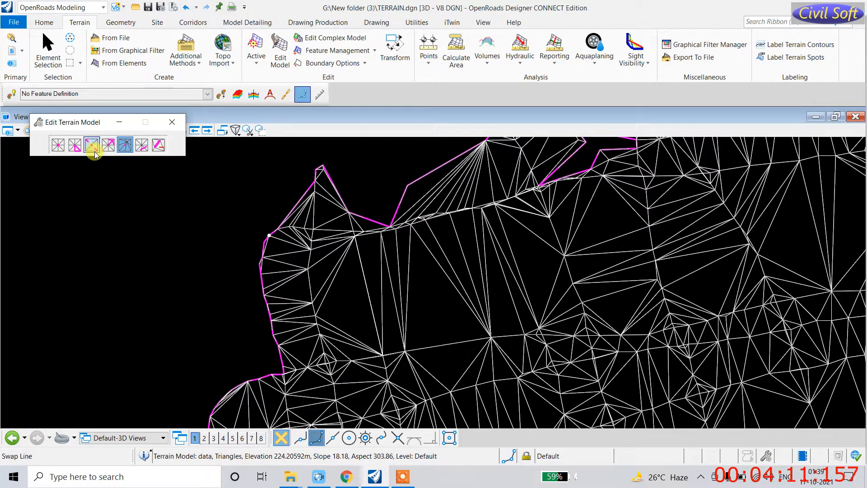
# Step: Close the Edit Terrain Model toolbox to finish editing
pyautogui.click(75, 145)
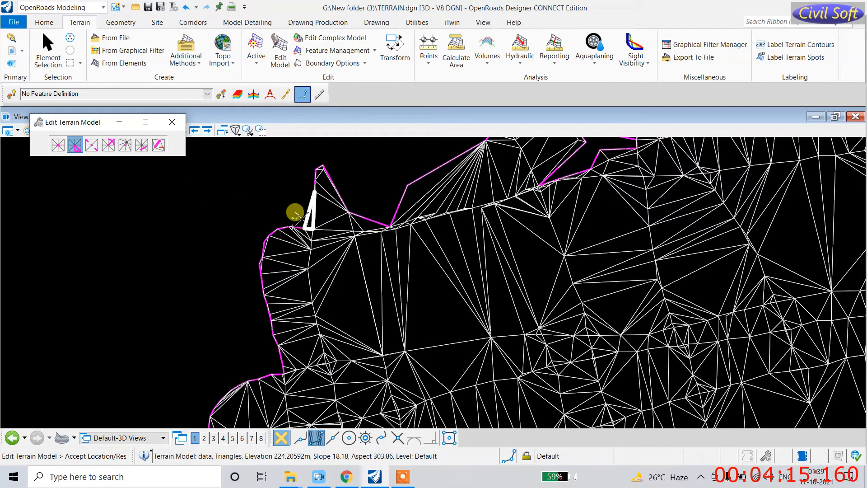
pyautogui.scroll(-6, 280, 271)
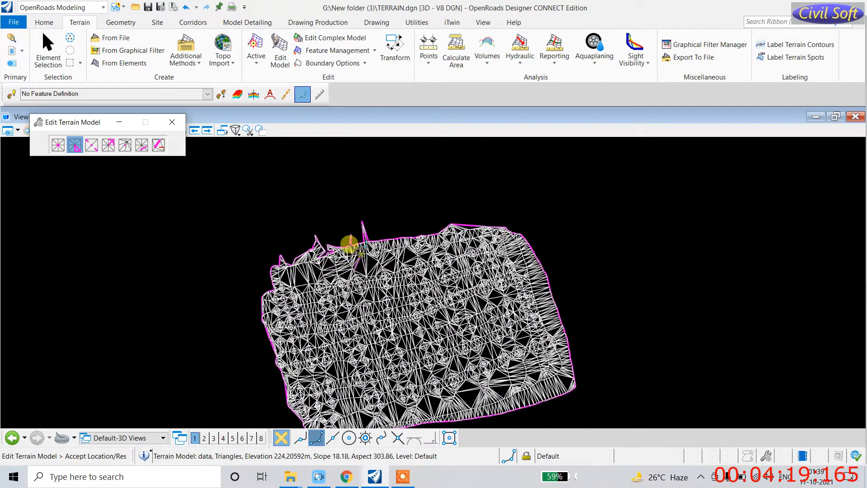
pyautogui.click(172, 122)
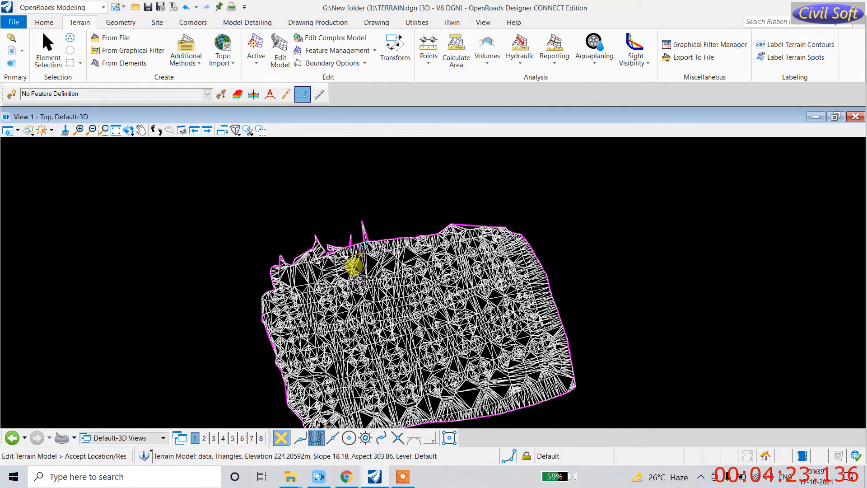
# Step: Measure the slope between two points on the terrain model, giving 0.00%
pyautogui.scroll(5, 361, 260)
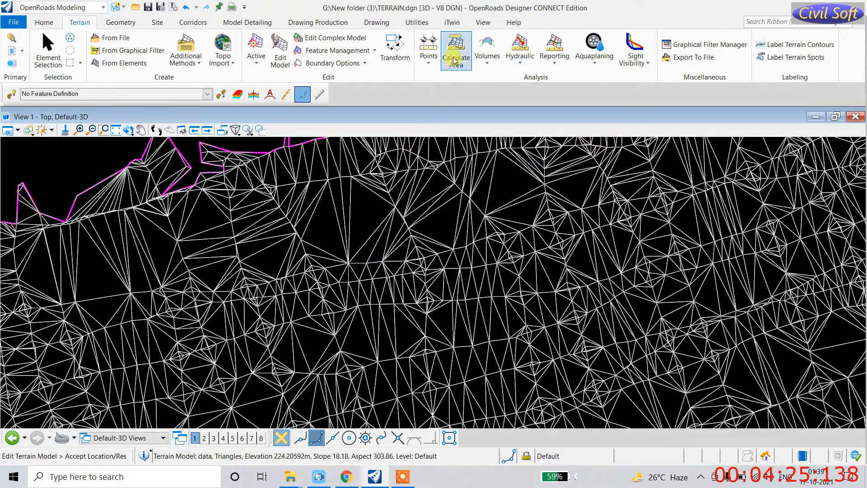
pyautogui.click(428, 66)
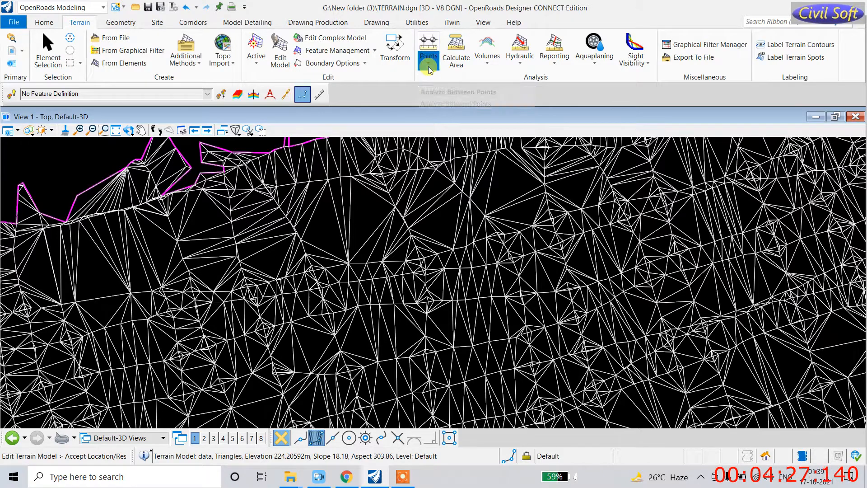
pyautogui.click(455, 79)
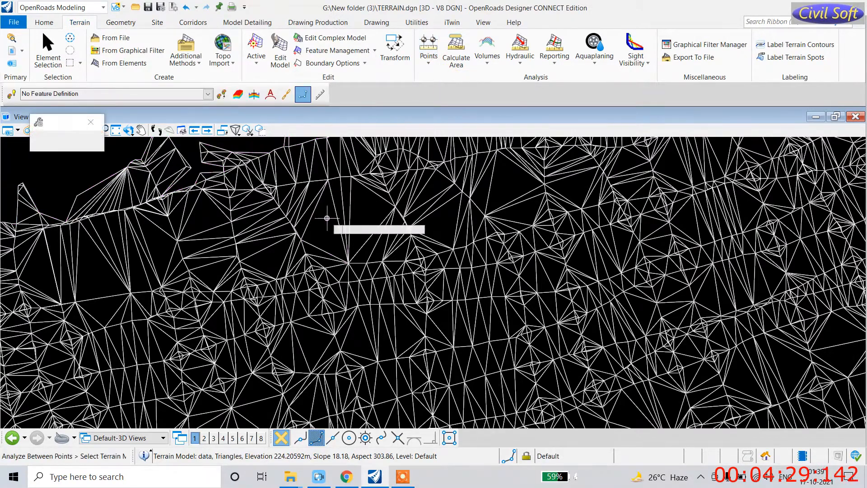
pyautogui.scroll(5, 301, 240)
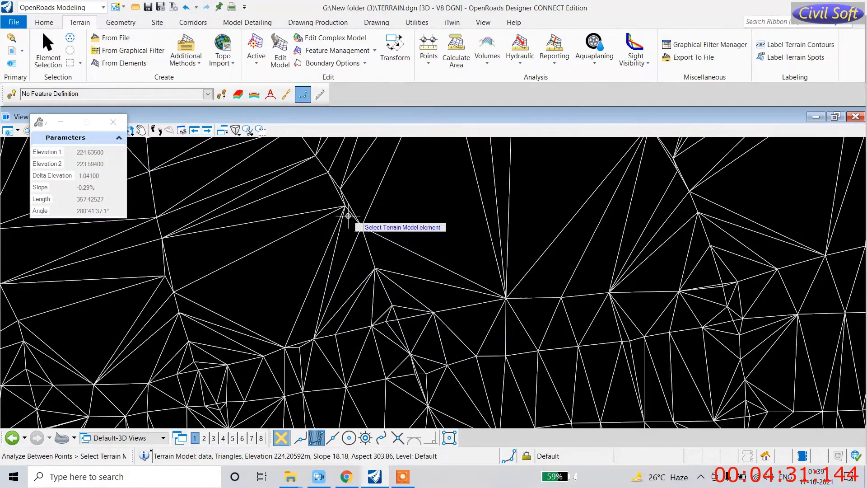
pyautogui.click(342, 207)
pyautogui.scroll(-5, 298, 244)
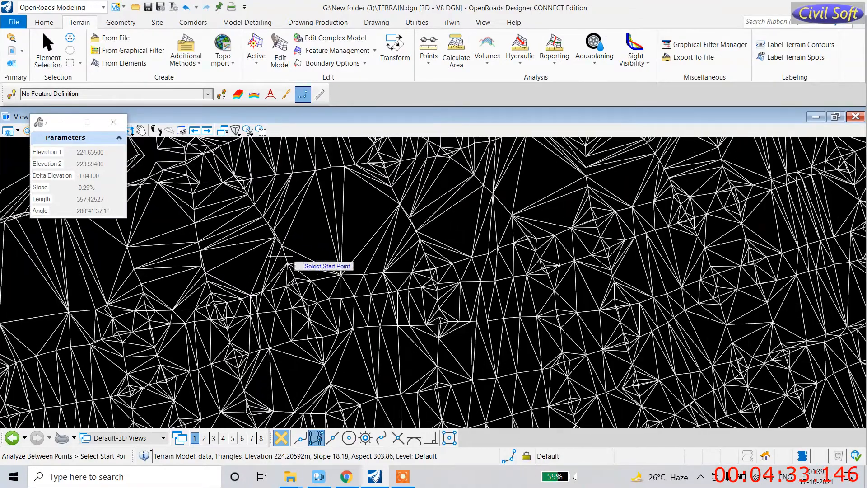
pyautogui.click(415, 231)
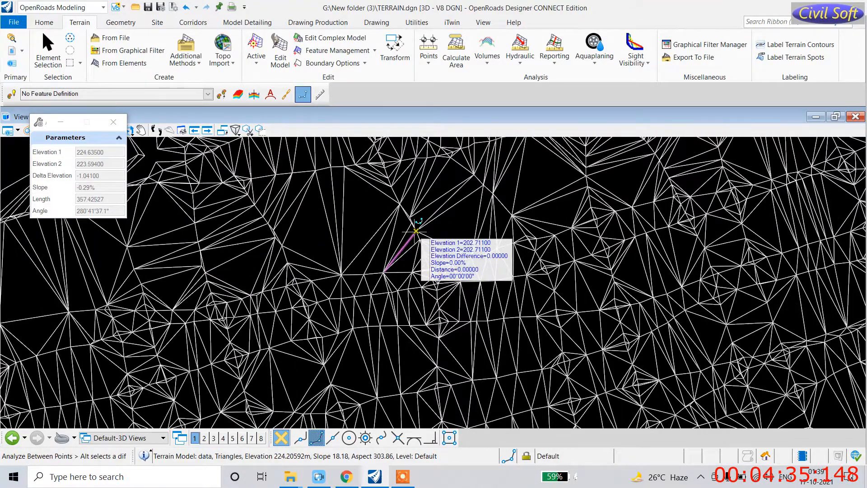
pyautogui.click(415, 230)
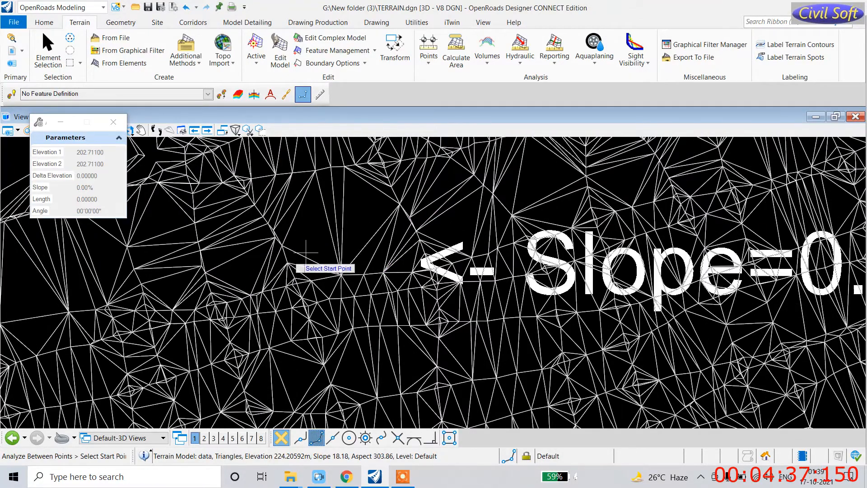
pyautogui.scroll(-4, 280, 273)
pyautogui.scroll(5, 534, 259)
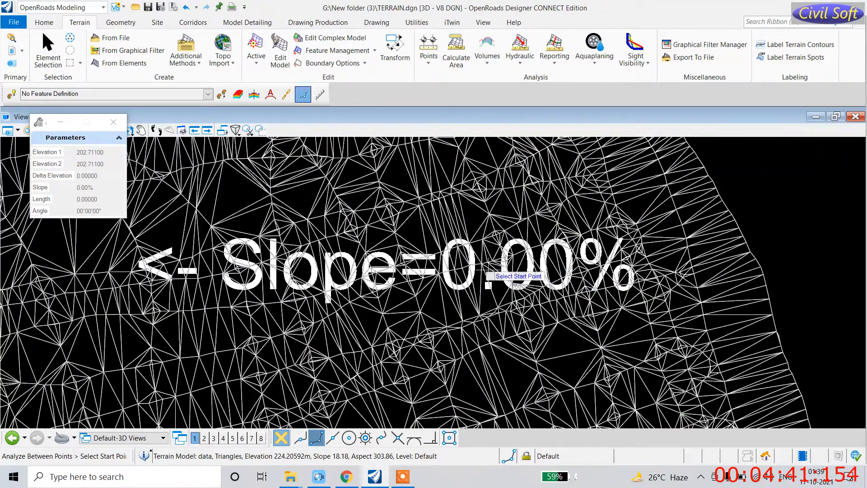
pyautogui.scroll(-4, 461, 251)
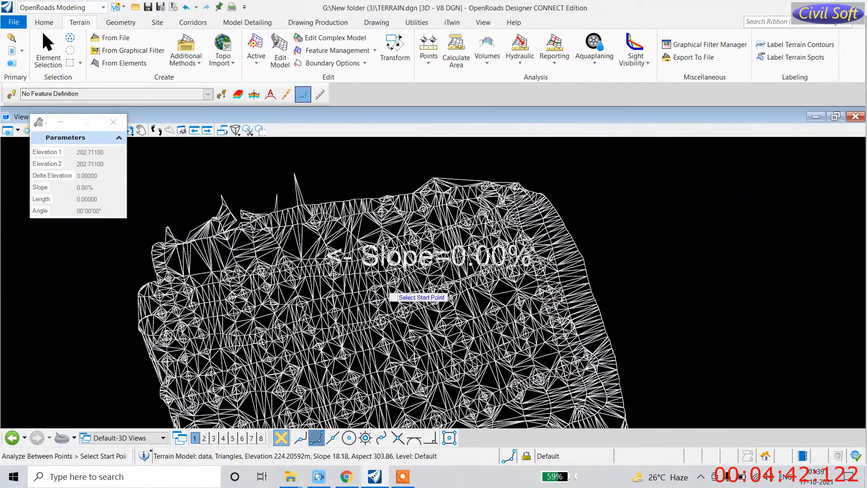
# Step: Measure the slope between two other terrain vertices, giving -1.63% from 213.90 to 213.80
pyautogui.click(429, 58)
pyautogui.click(451, 79)
pyautogui.scroll(5, 308, 307)
pyautogui.click(308, 307)
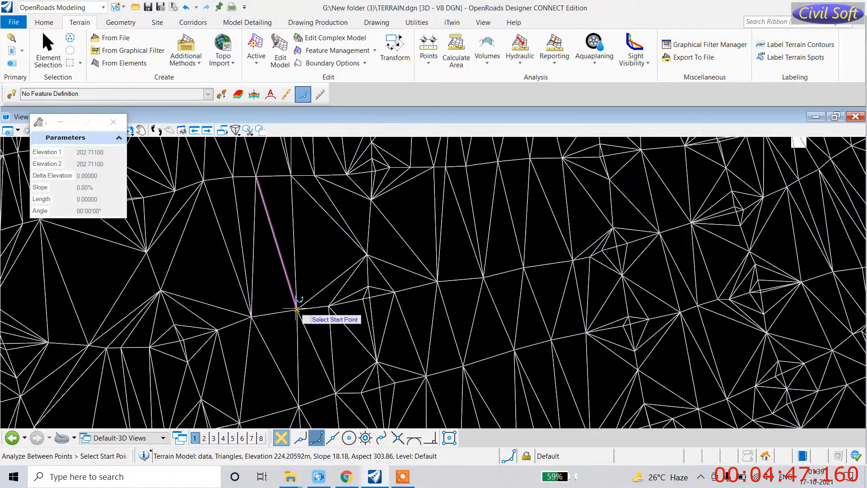
pyautogui.click(586, 333)
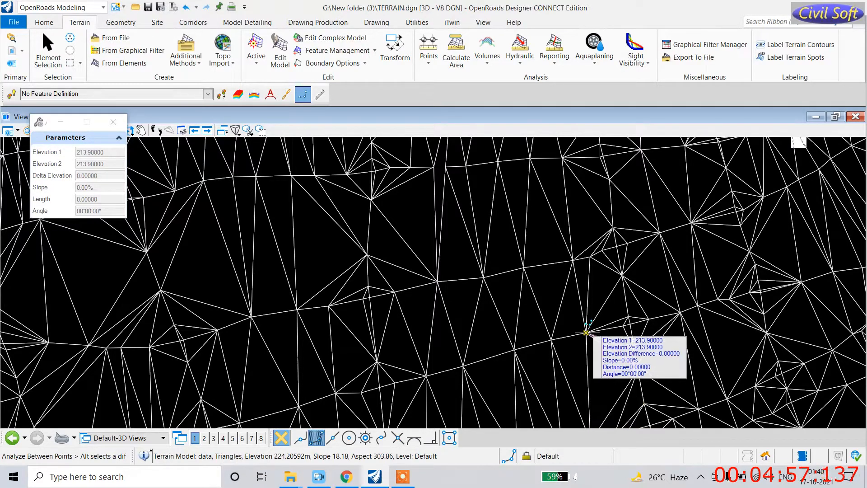
pyautogui.click(588, 323)
pyautogui.scroll(-2, 501, 244)
pyautogui.scroll(-4, 501, 245)
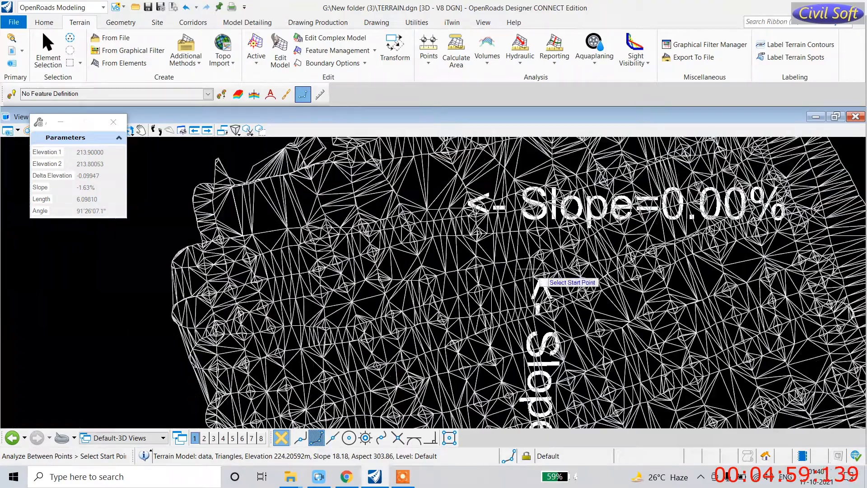
pyautogui.scroll(-2, 544, 340)
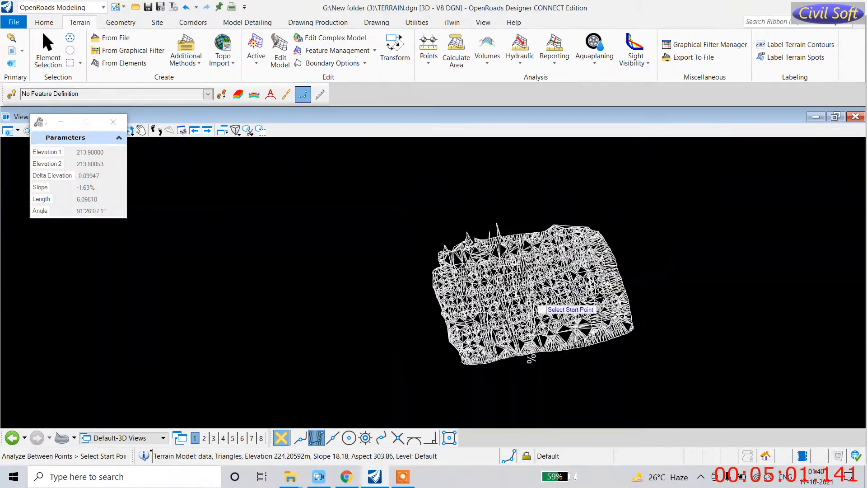
pyautogui.scroll(6, 543, 355)
pyautogui.scroll(-1, 548, 342)
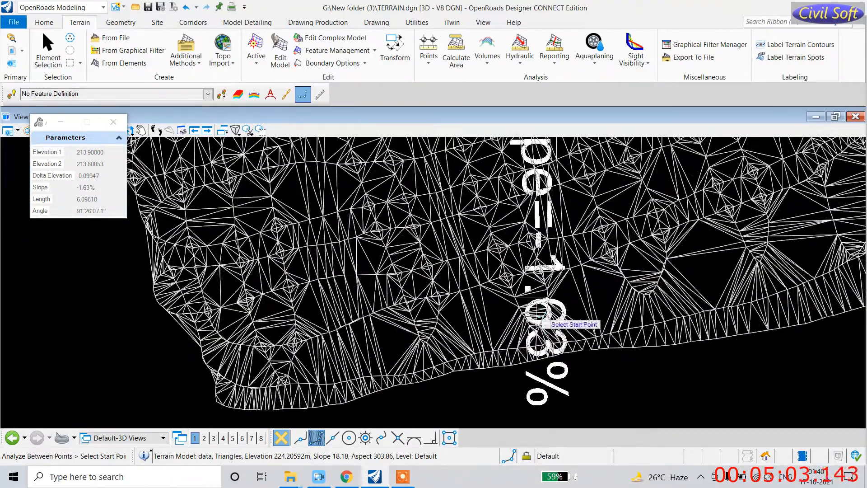
pyautogui.scroll(-3, 542, 274)
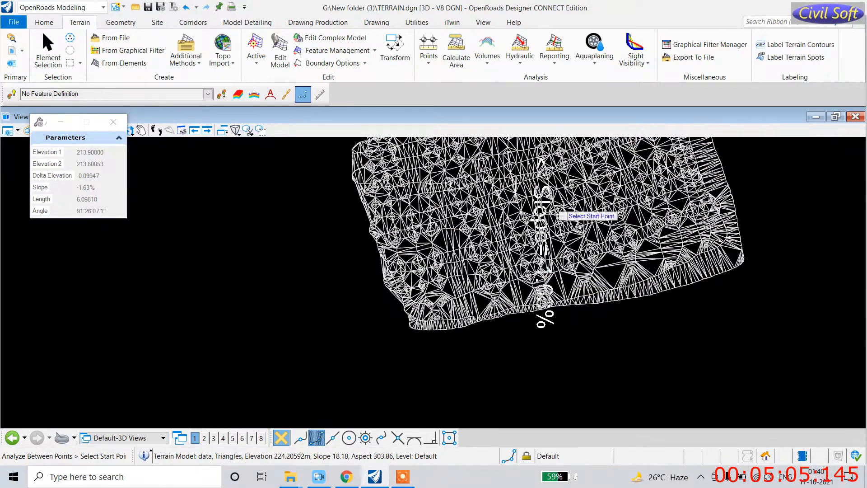
pyautogui.click(429, 58)
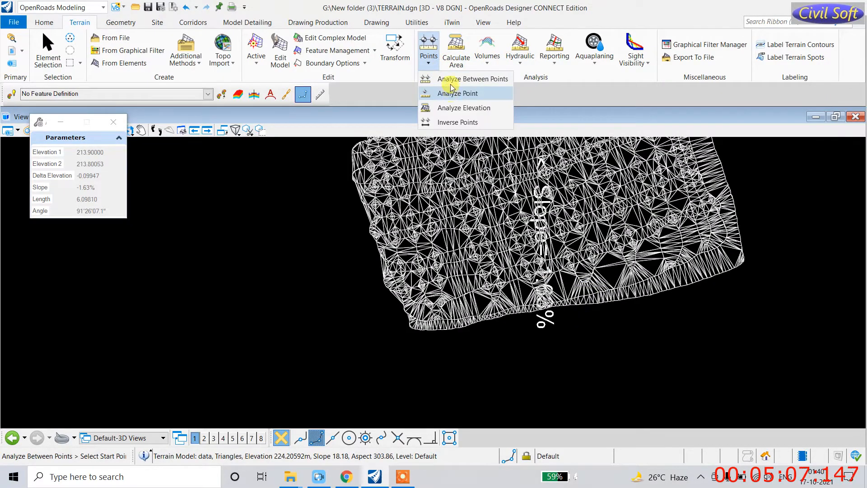
# Step: Measure a long terrain slope: -3.21% over 1314.86452, from elevation 233.66444 to 191.47487
pyautogui.click(431, 87)
pyautogui.scroll(2, 447, 247)
pyautogui.scroll(4, 442, 245)
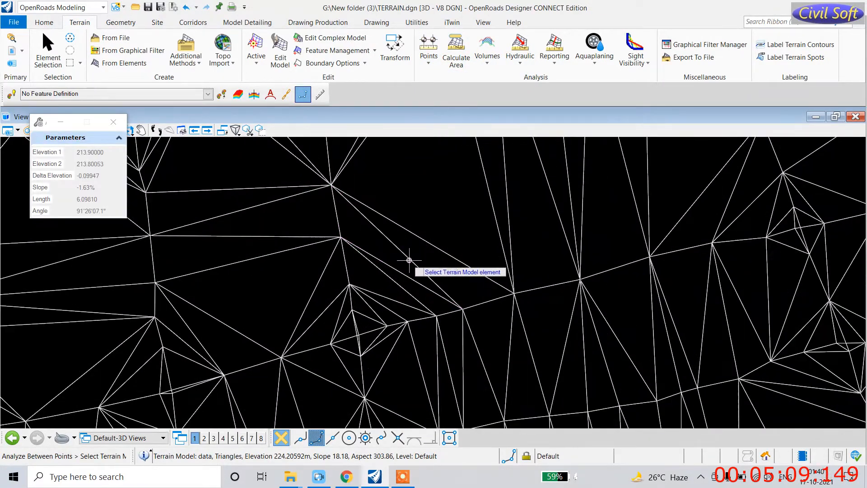
pyautogui.click(339, 237)
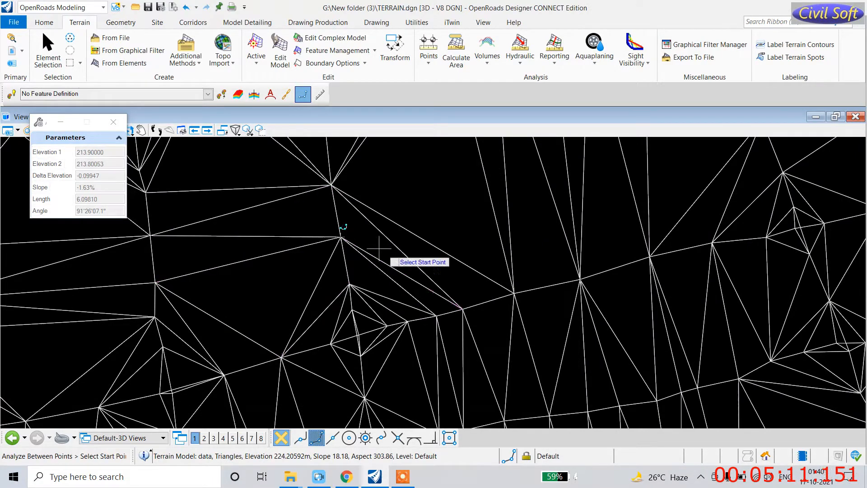
pyautogui.click(580, 280)
pyautogui.click(541, 255)
# Step: Review the placed slope labels, then switch to the Analyze Point tool
pyautogui.scroll(-5, 325, 247)
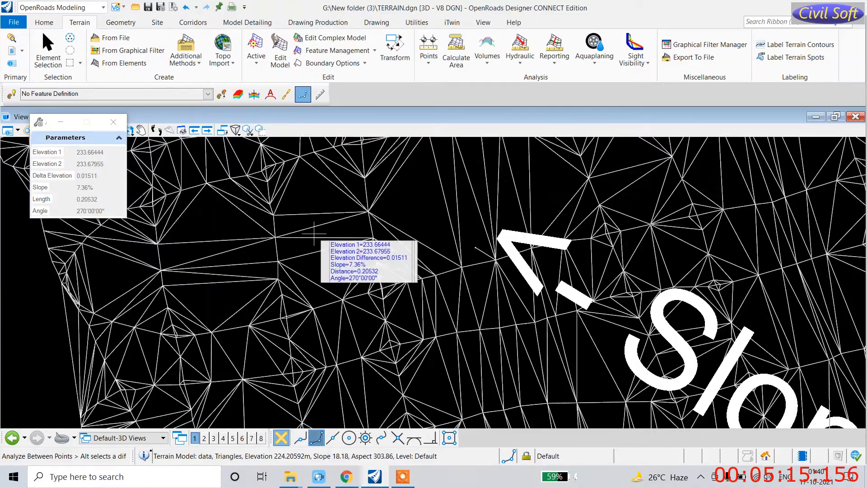
pyautogui.scroll(5, 470, 329)
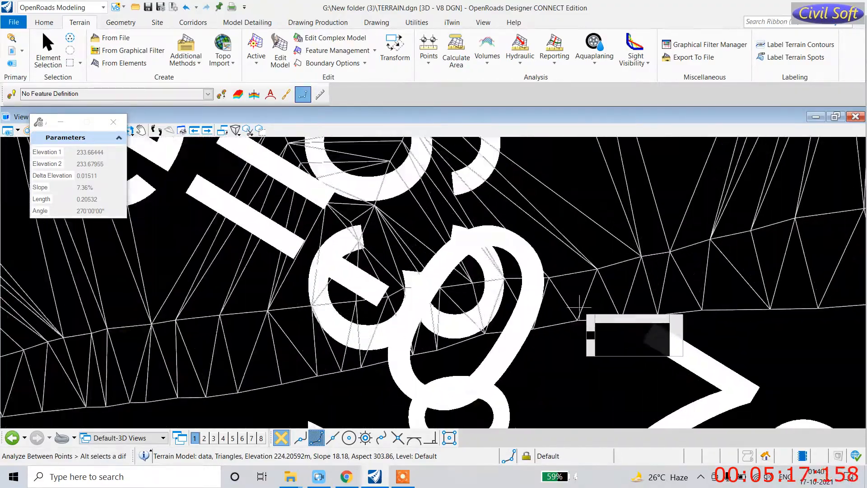
pyautogui.scroll(-2, 540, 264)
pyautogui.scroll(-5, 540, 264)
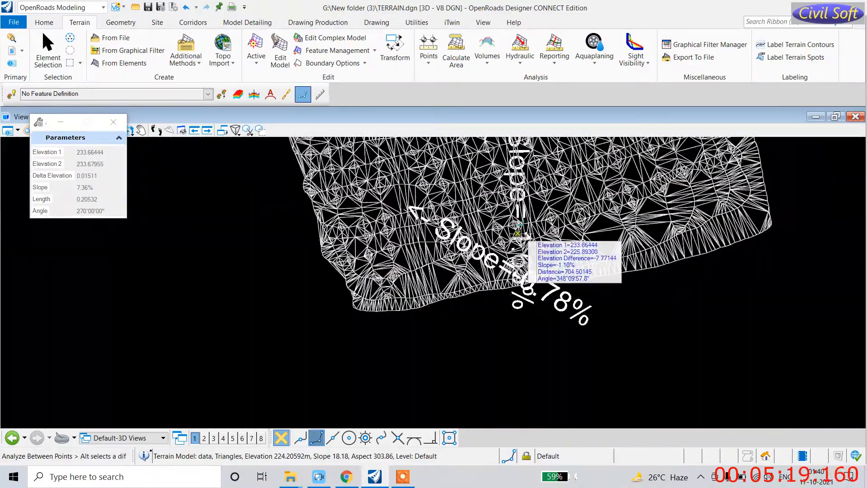
pyautogui.scroll(4, 440, 216)
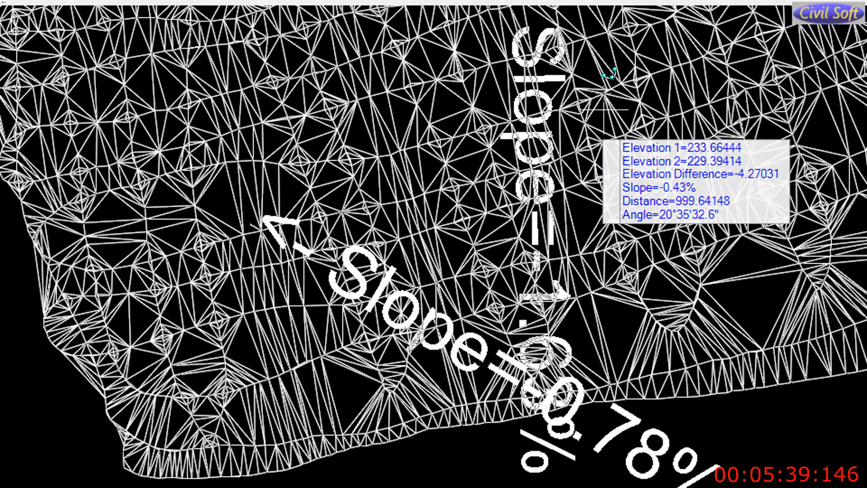
pyautogui.scroll(-5, 600, 131)
pyautogui.scroll(5, 512, 142)
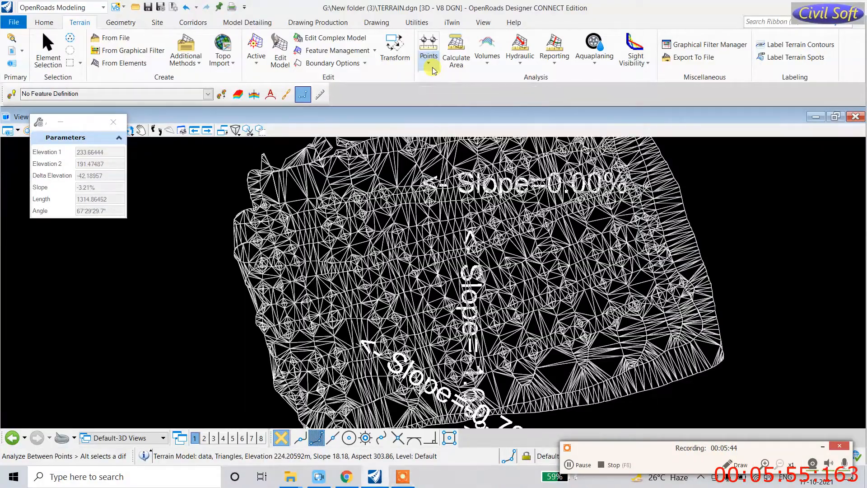
pyautogui.click(433, 67)
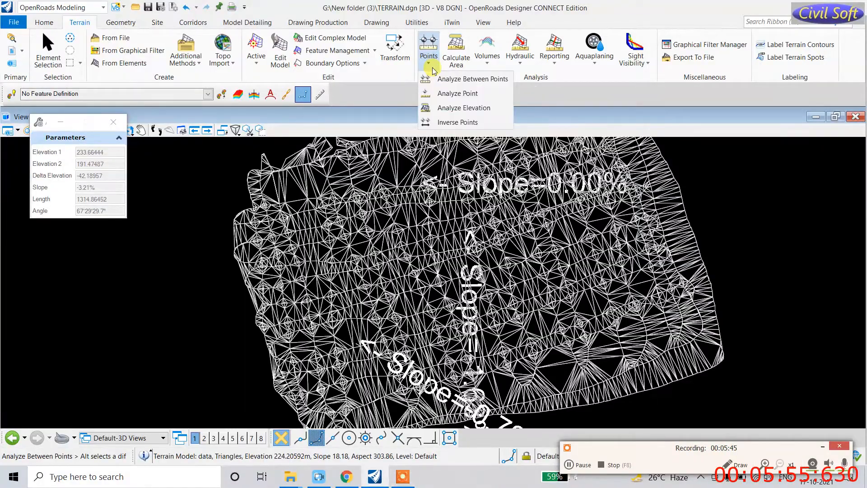
pyautogui.click(458, 94)
# Step: Read single-point terrain values: elevation 237.77915, slope 33.68%, aspect 223°39'15.1"
pyautogui.scroll(5, 361, 245)
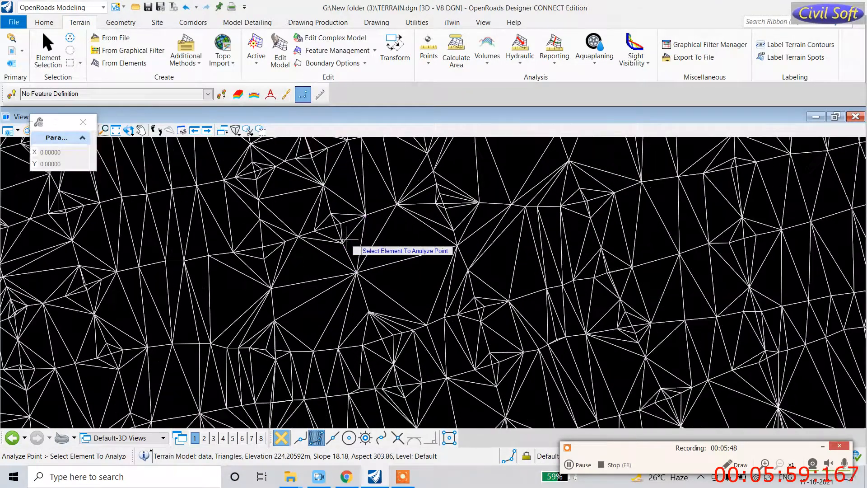
pyautogui.click(343, 245)
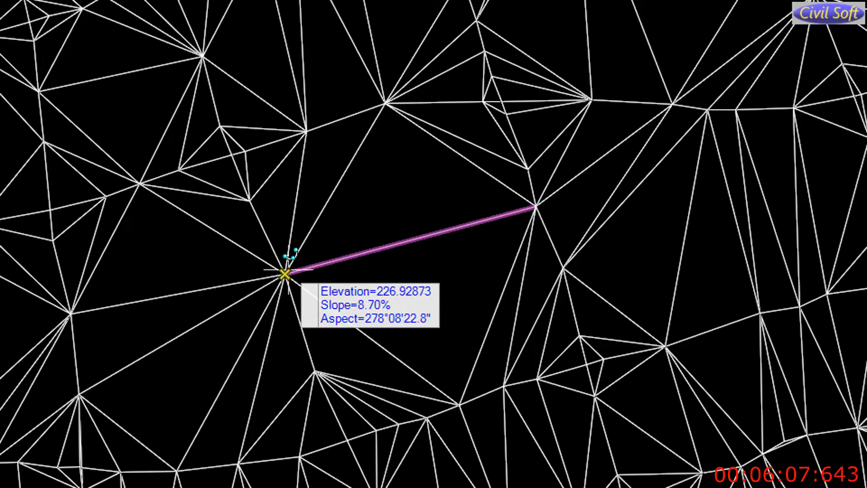
pyautogui.scroll(5, 359, 280)
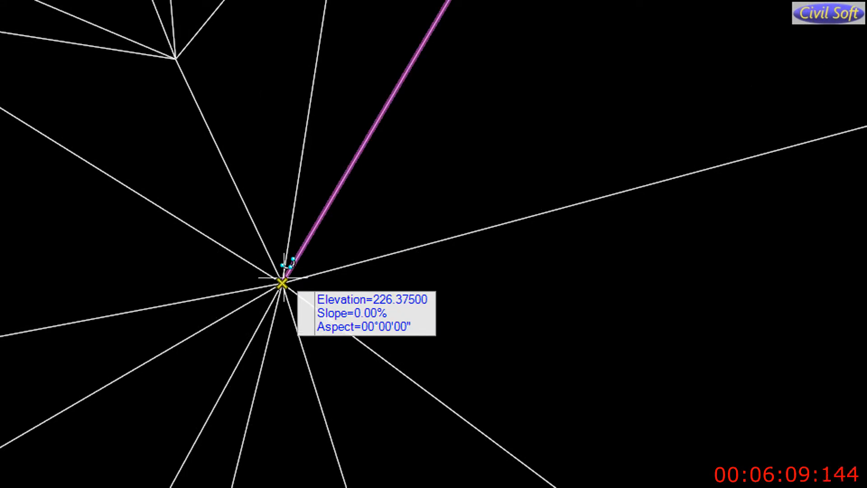
pyautogui.scroll(-2, 285, 318)
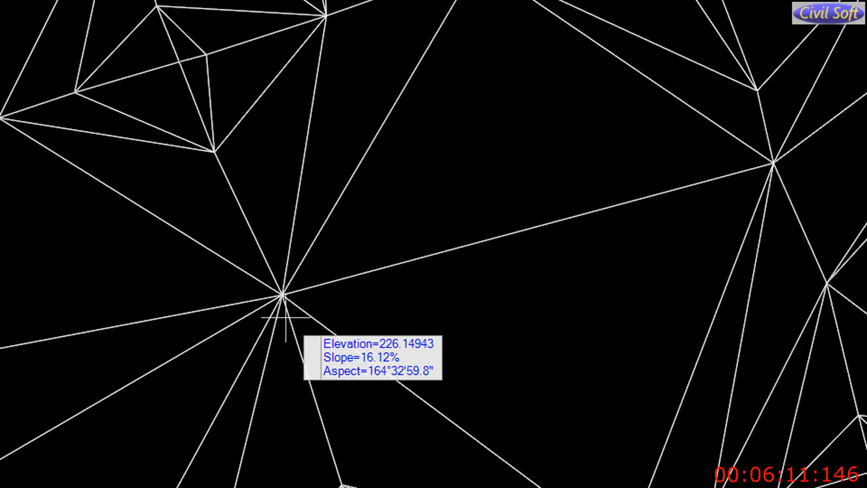
pyautogui.scroll(-1, 285, 317)
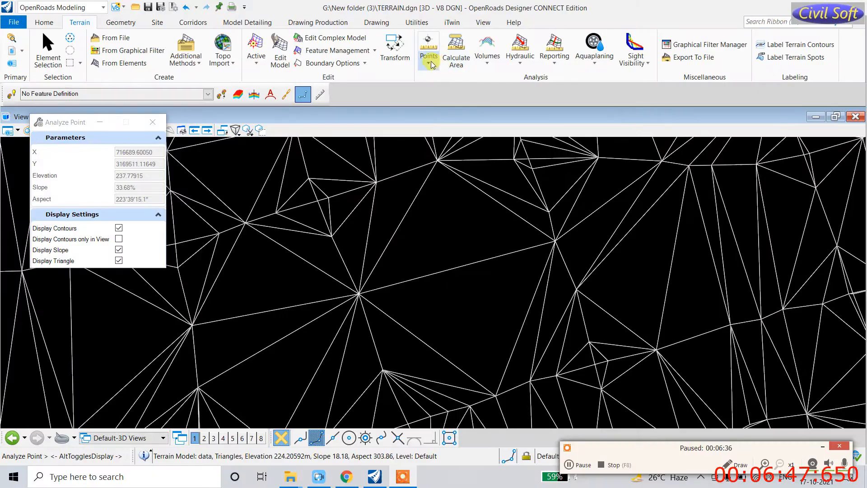
pyautogui.click(584, 30)
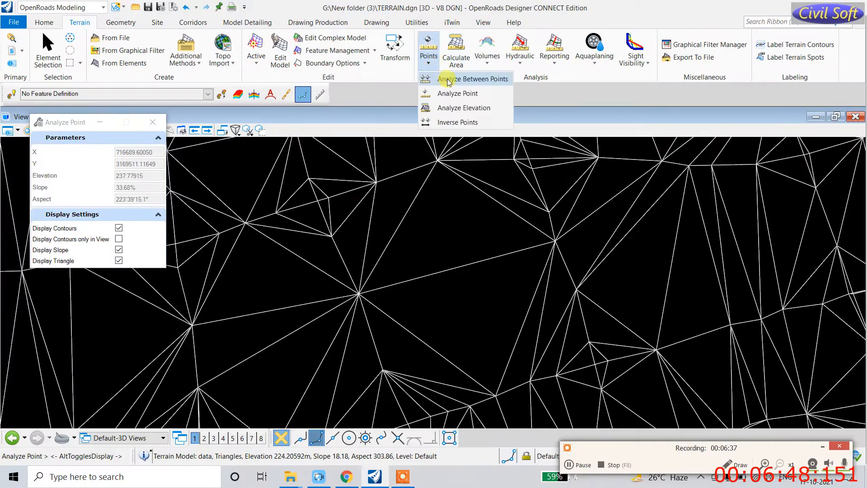
# Step: Check terrain triangle elevations with Analyze Elevation, e.g. 224.20592m, slope 18.18, aspect 303.86
pyautogui.click(452, 109)
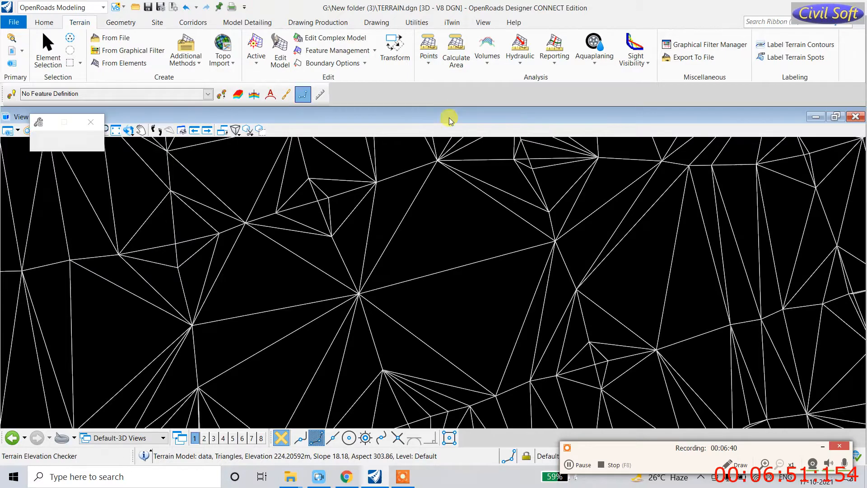
pyautogui.moveTo(389, 285)
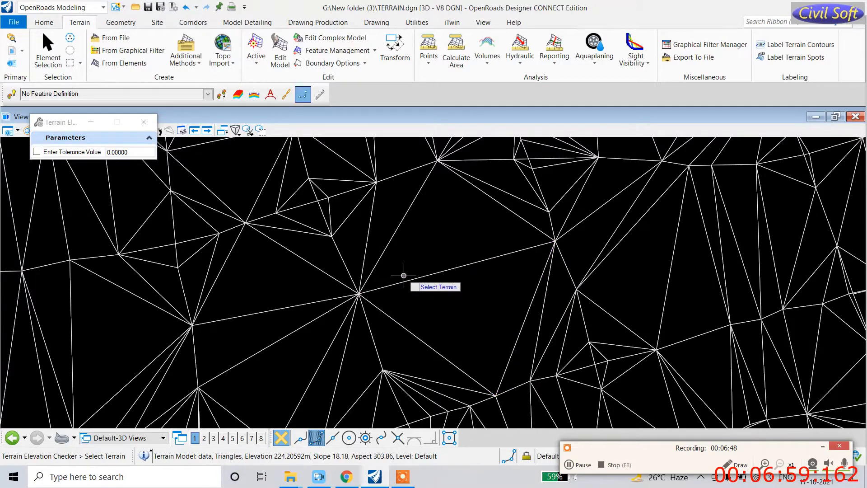
pyautogui.click(398, 283)
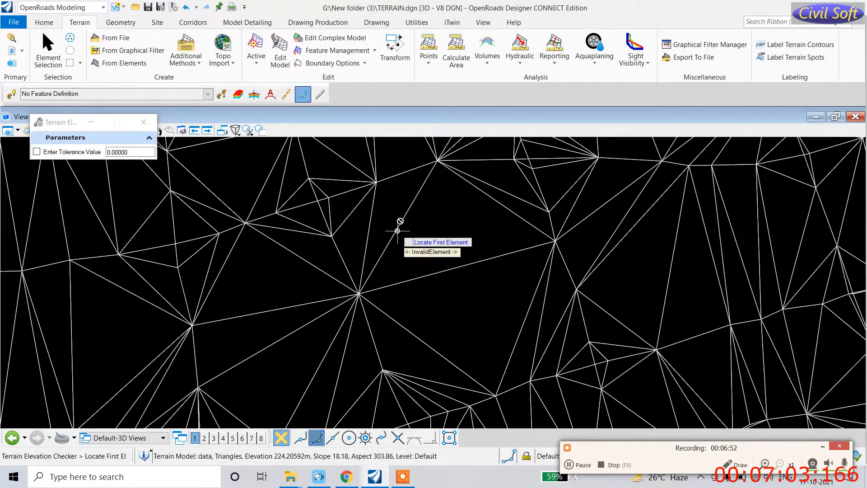
pyautogui.click(429, 59)
pyautogui.click(441, 107)
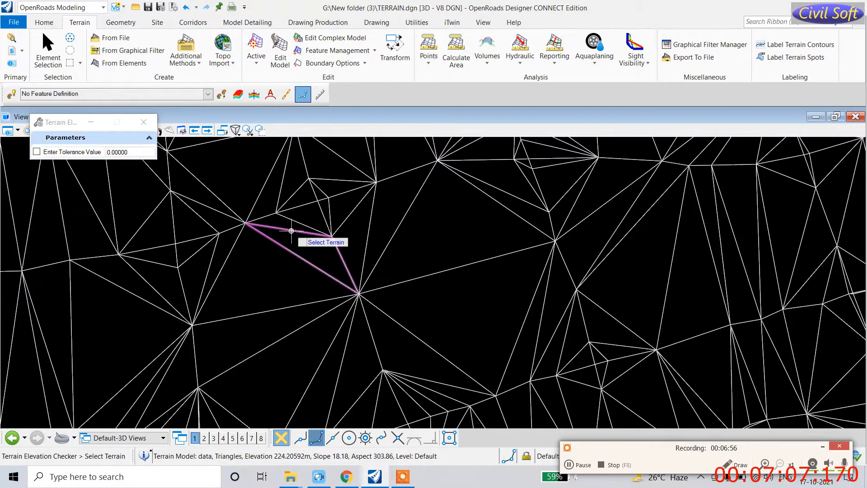
pyautogui.moveTo(291, 231)
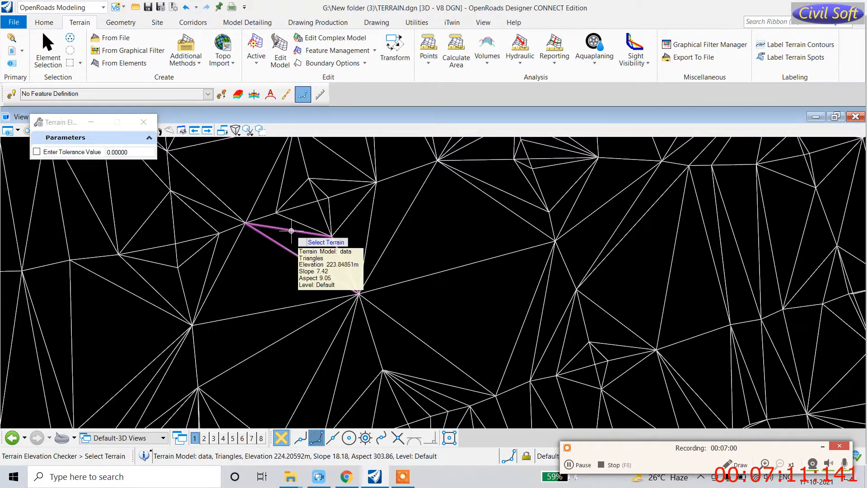
pyautogui.moveTo(223, 260)
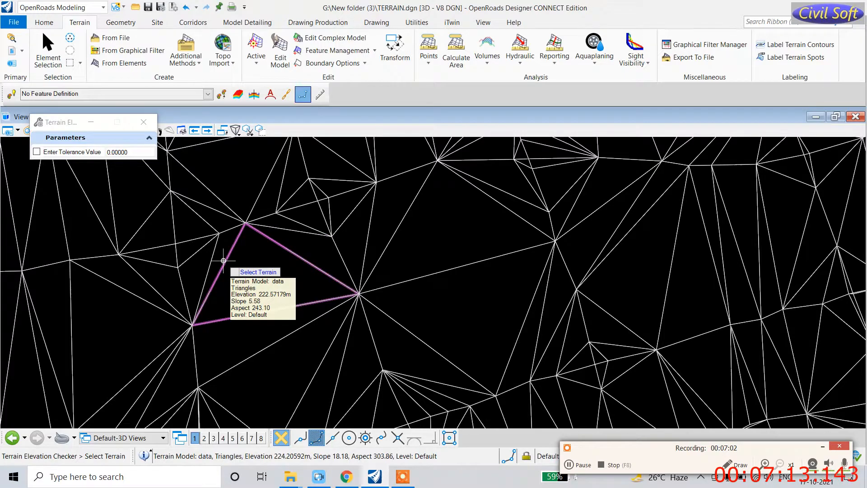
pyautogui.click(431, 66)
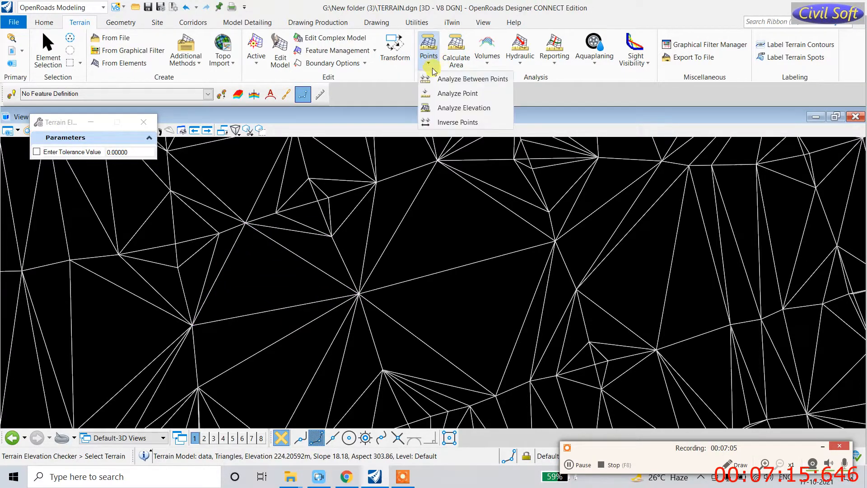
# Step: Start an Inverse Points calculation with Linear input, then cancel it
pyautogui.click(448, 123)
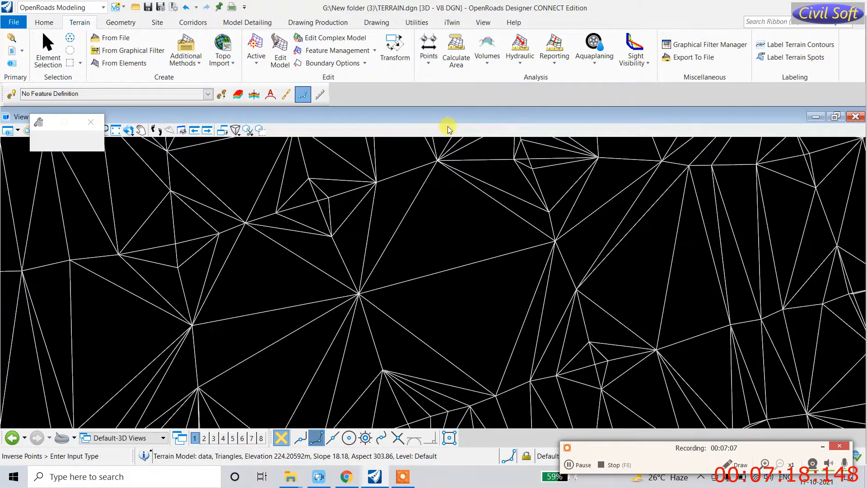
pyautogui.click(416, 190)
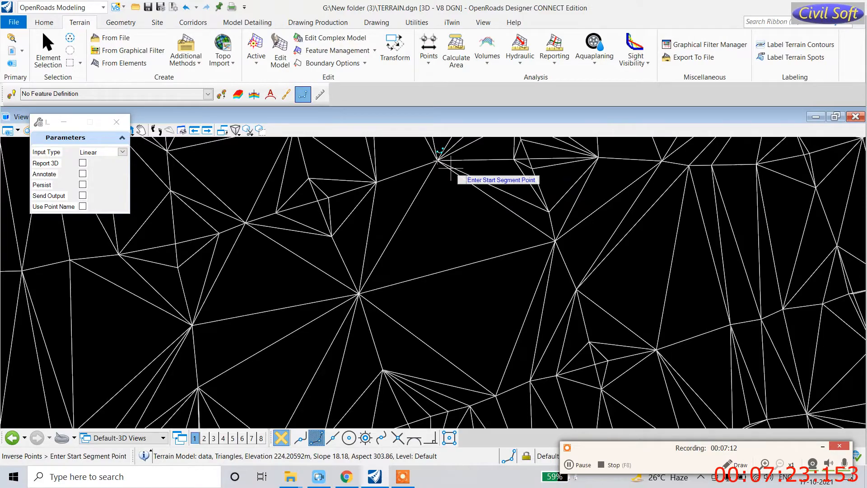
pyautogui.press('Escape')
pyautogui.scroll(-5, 401, 201)
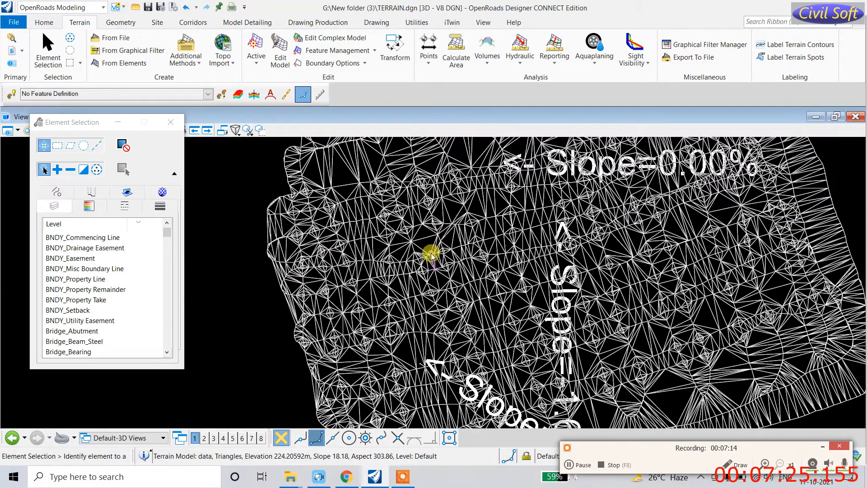
pyautogui.scroll(-1, 418, 207)
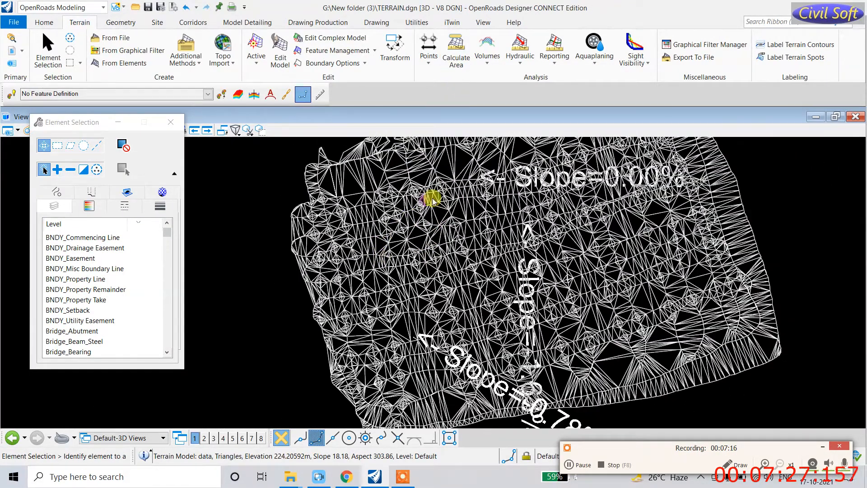
pyautogui.scroll(1, 487, 78)
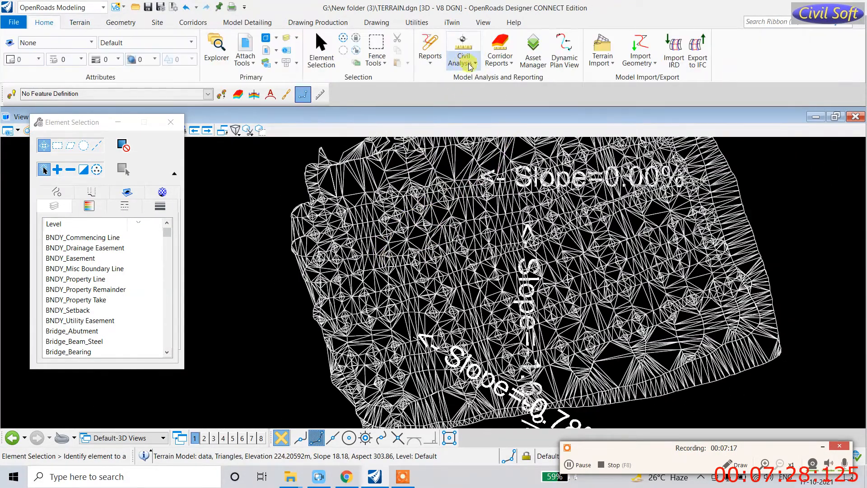
# Step: Select the whole terrain model and return to the Terrain tools
pyautogui.click(421, 178)
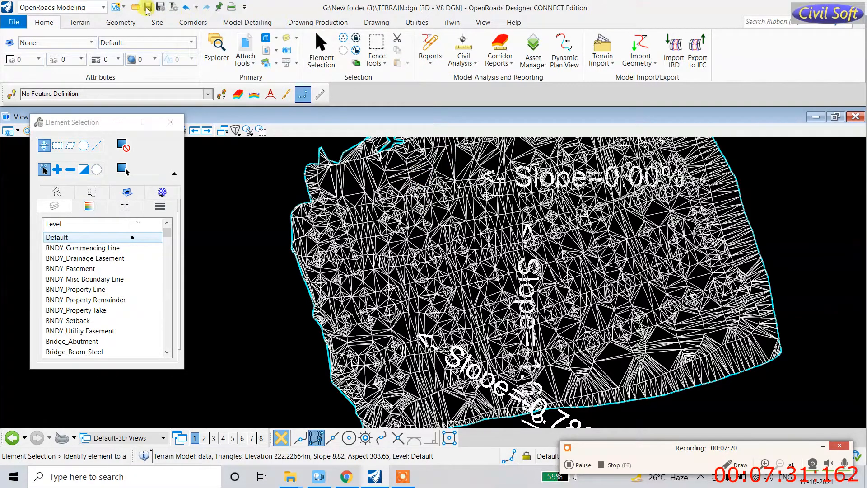
pyautogui.click(80, 22)
pyautogui.scroll(-2, 406, 271)
pyautogui.scroll(4, 452, 165)
pyautogui.scroll(2, 452, 165)
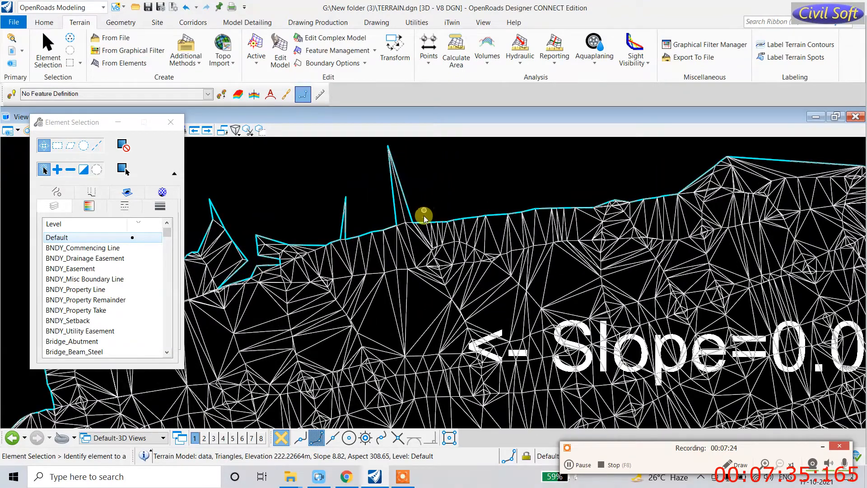
# Step: Calculate the terrain model's area and place a slope and planar area label
pyautogui.click(456, 51)
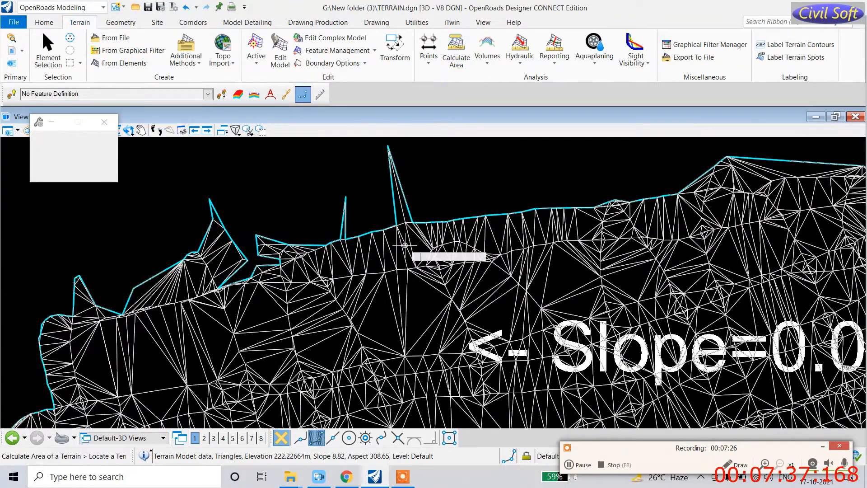
pyautogui.scroll(1, 406, 270)
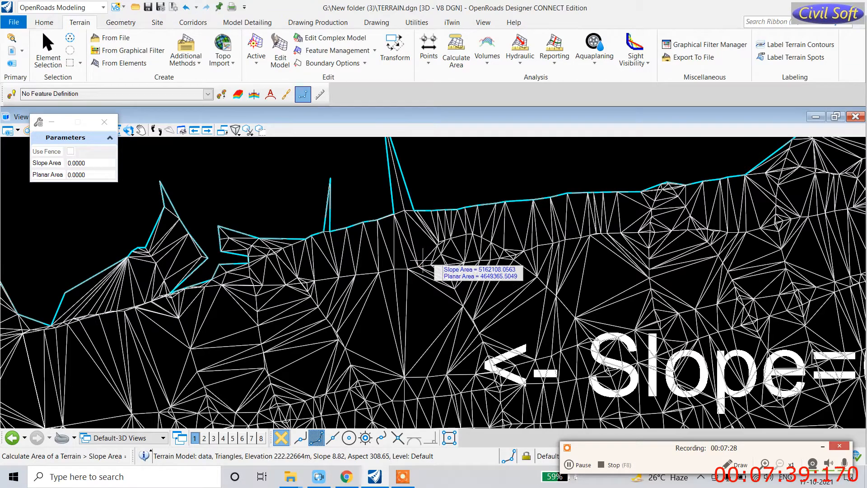
pyautogui.click(506, 255)
pyautogui.click(538, 249)
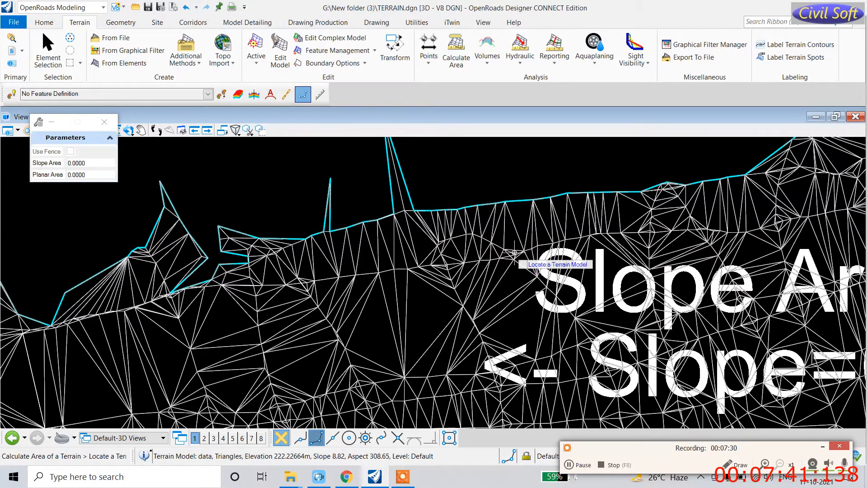
pyautogui.scroll(-4, 348, 251)
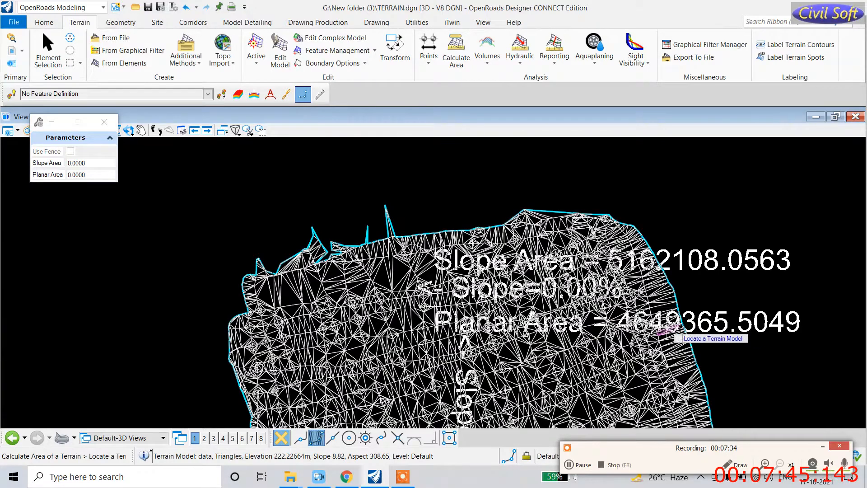
# Step: Place another area label inside the terrain: Slope Area 5162108.0563, Planar Area 4649365.5049
pyautogui.click(459, 59)
pyautogui.scroll(4, 307, 347)
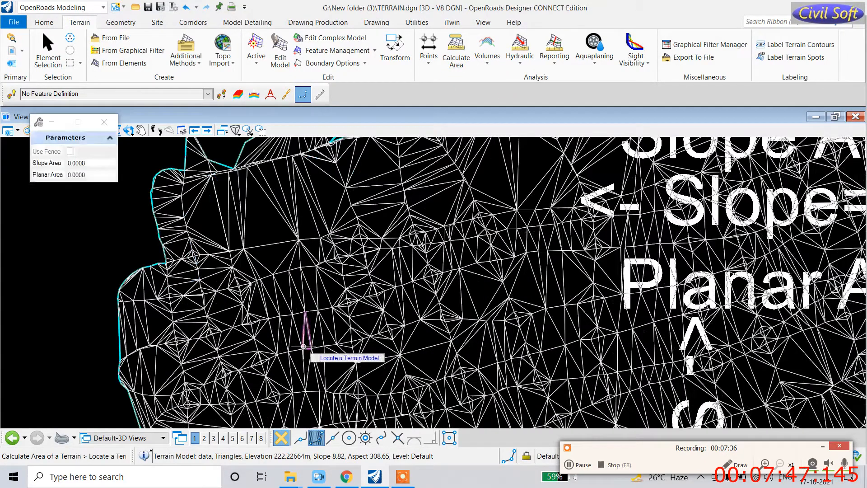
pyautogui.click(274, 299)
pyautogui.click(339, 298)
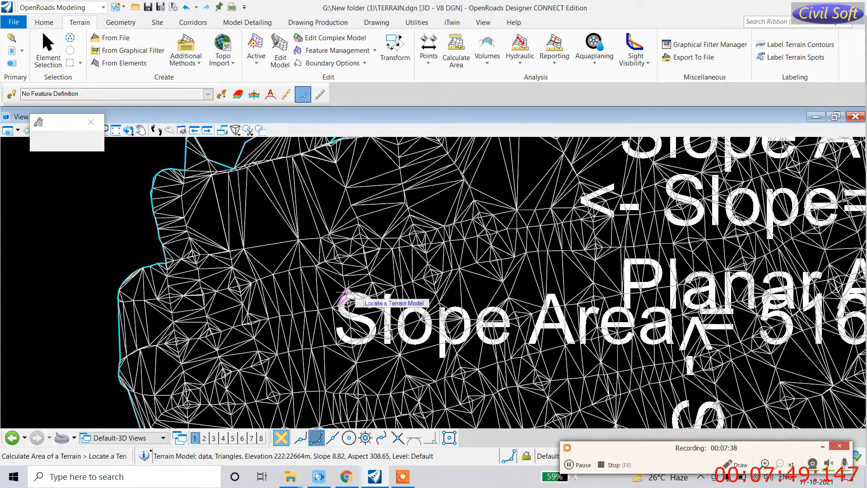
pyautogui.scroll(-3, 317, 316)
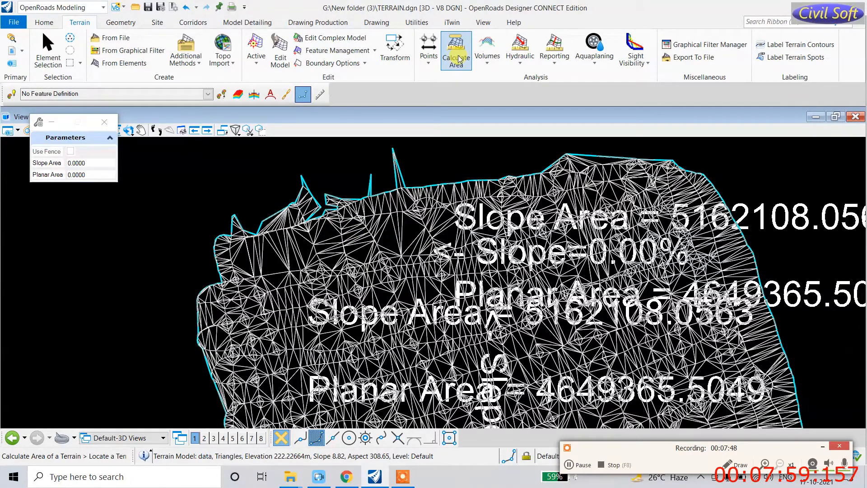
# Step: Run Create Cut Fill Volumes with default cut/fill features, skipping extra materials, and dismiss 'No Design Surfaces Found'
pyautogui.click(488, 66)
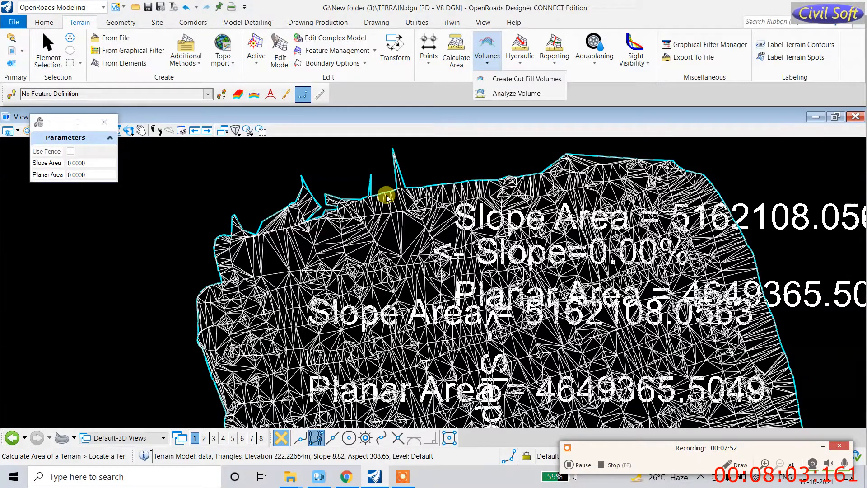
pyautogui.click(508, 79)
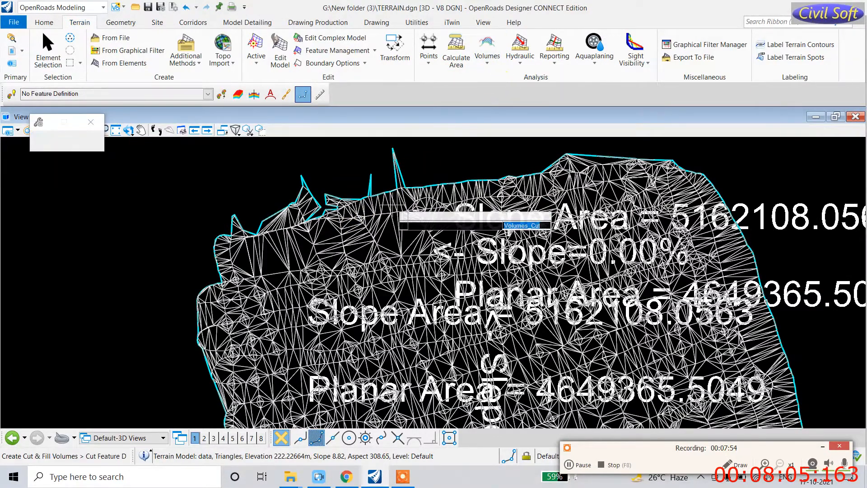
pyautogui.click(336, 244)
pyautogui.click(270, 288)
pyautogui.click(271, 287)
pyautogui.click(272, 285)
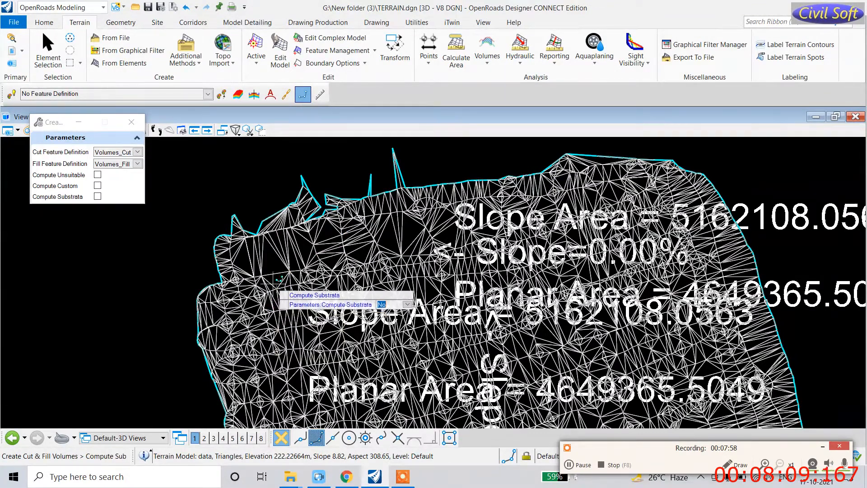
pyautogui.click(274, 276)
pyautogui.click(274, 275)
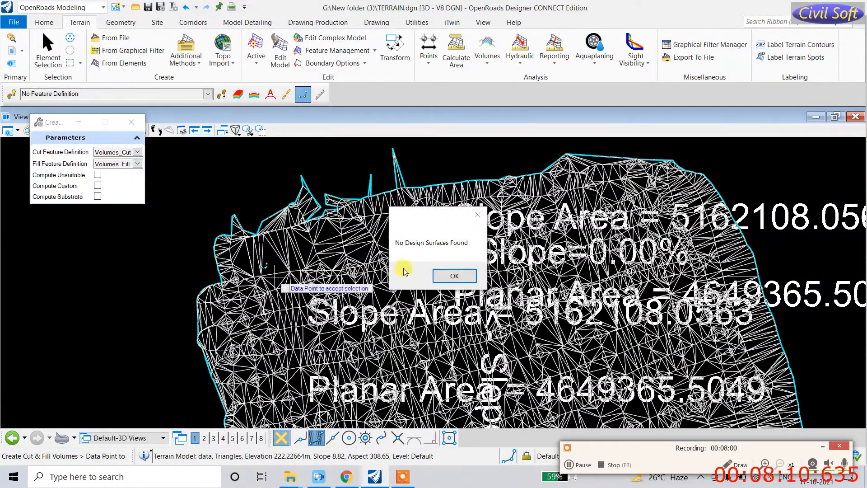
pyautogui.click(460, 280)
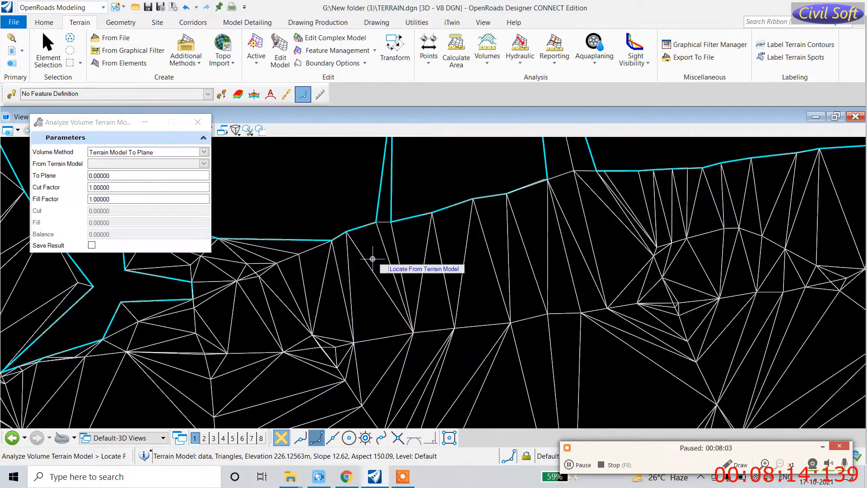
pyautogui.scroll(-5, 386, 226)
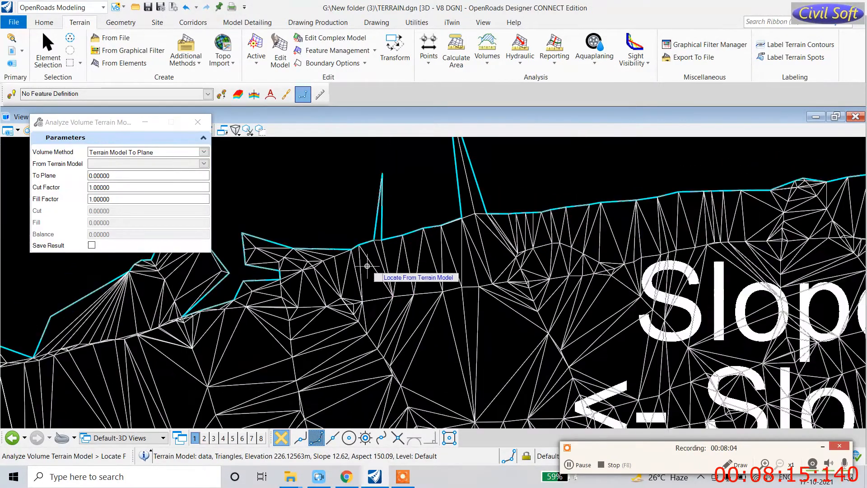
# Step: Start the Analyze Pond tool from the Hydraulic tools
pyautogui.click(515, 64)
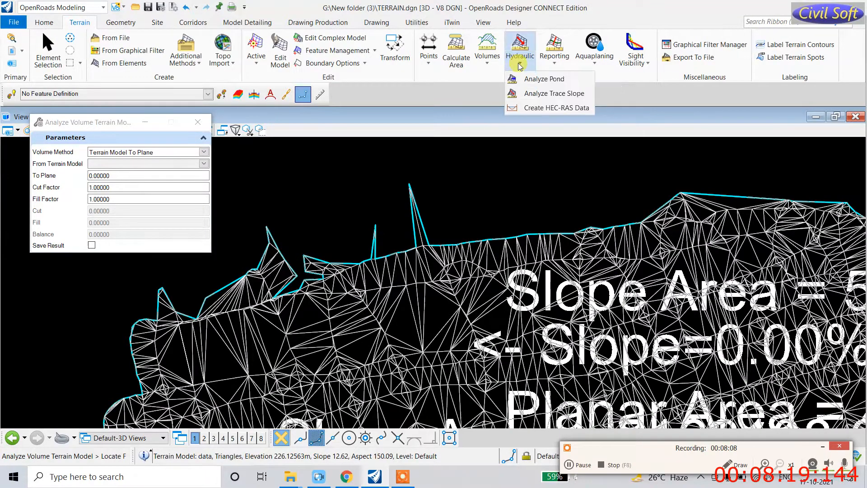
pyautogui.click(522, 80)
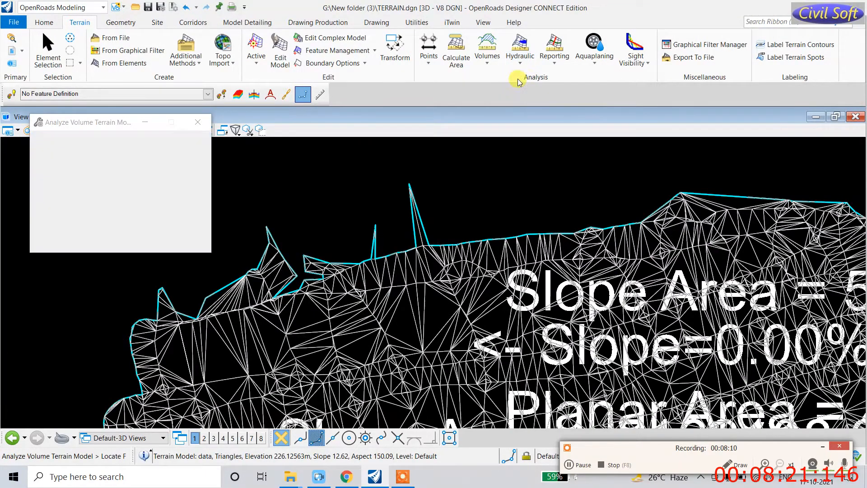
pyautogui.scroll(-5, 329, 171)
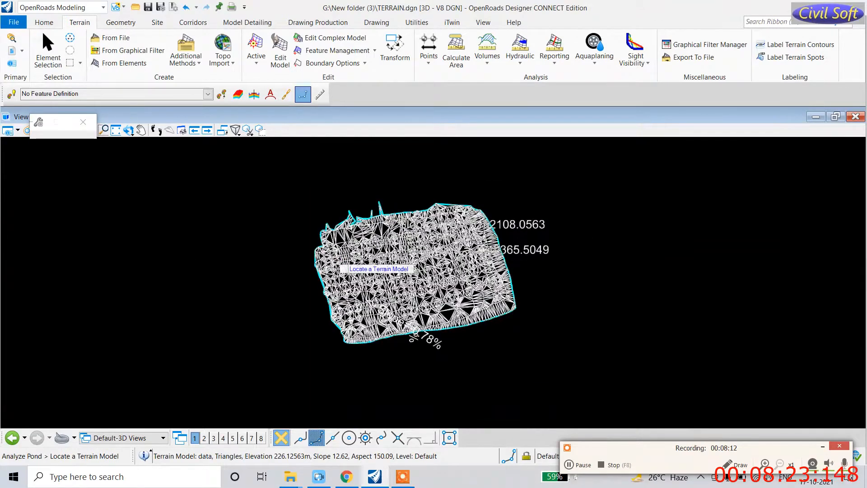
pyautogui.scroll(5, 325, 251)
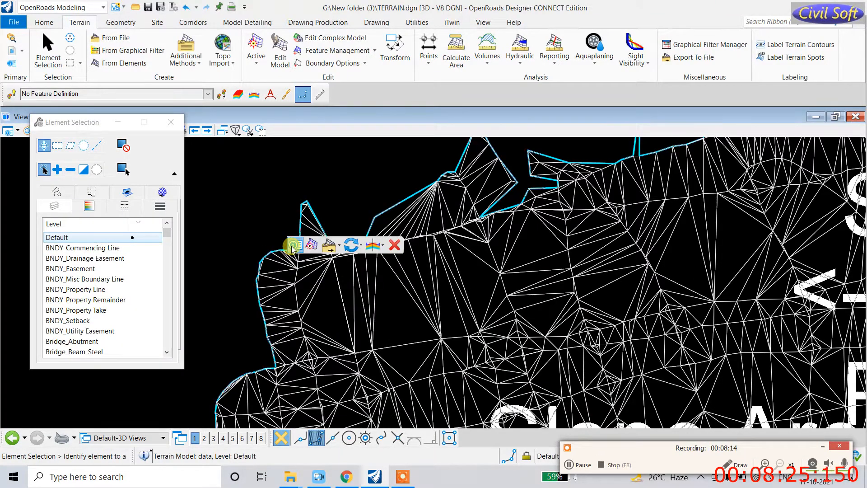
# Step: Set the terrain's Triangles display to Off in Quick Properties, leaving only the boundary
pyautogui.click(294, 246)
pyautogui.click(369, 242)
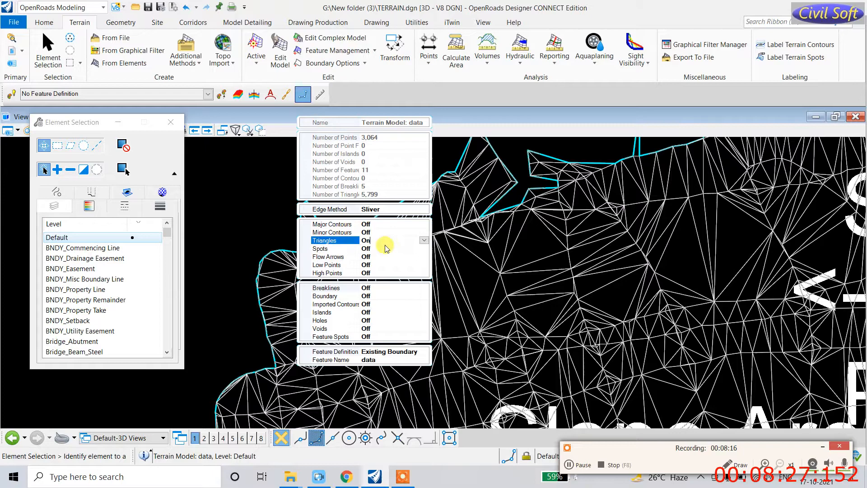
pyautogui.click(380, 256)
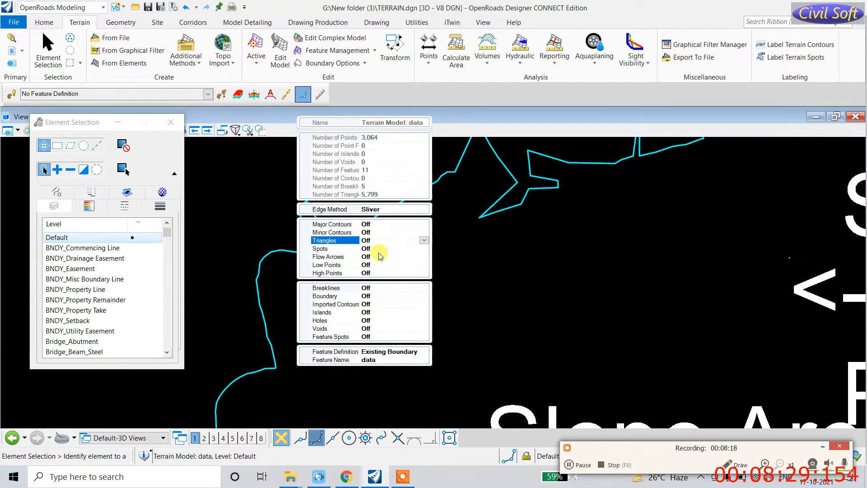
pyautogui.click(474, 250)
pyautogui.scroll(-2, 471, 316)
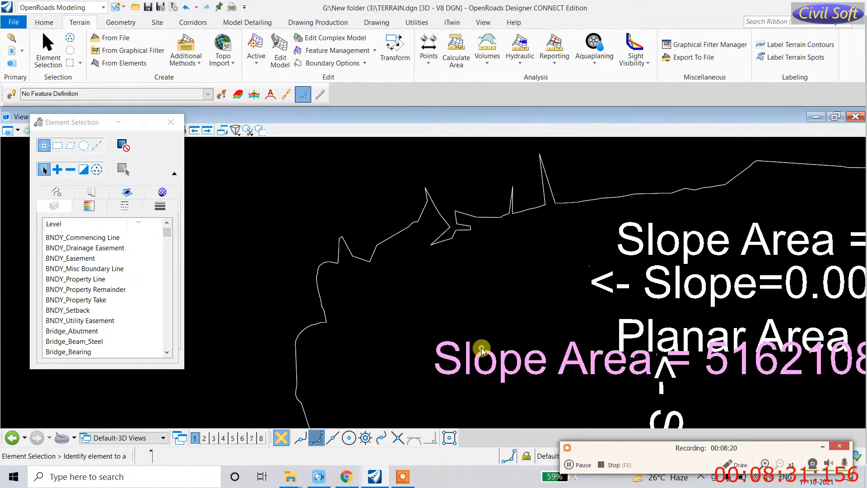
pyautogui.scroll(-2, 499, 337)
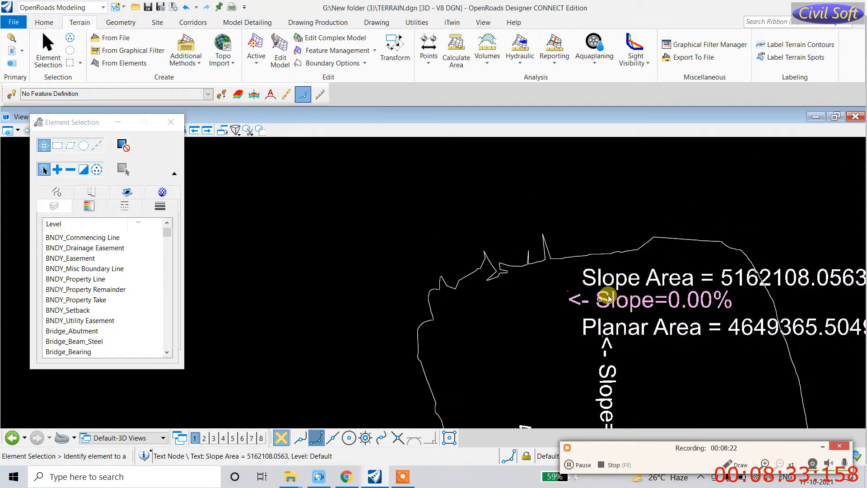
pyautogui.scroll(-3, 582, 337)
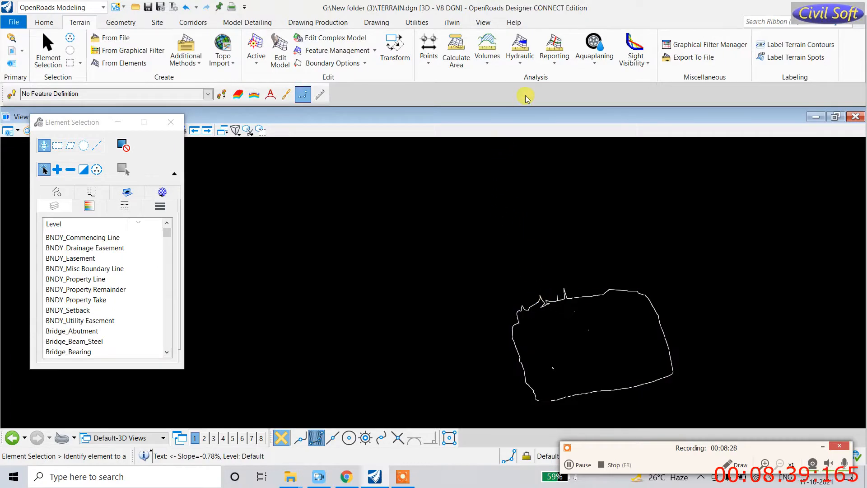
pyautogui.click(521, 64)
# Step: Analyze ponds on the terrain model, reading values such as volume 48395.46028 and depth 9.24800
pyautogui.click(535, 79)
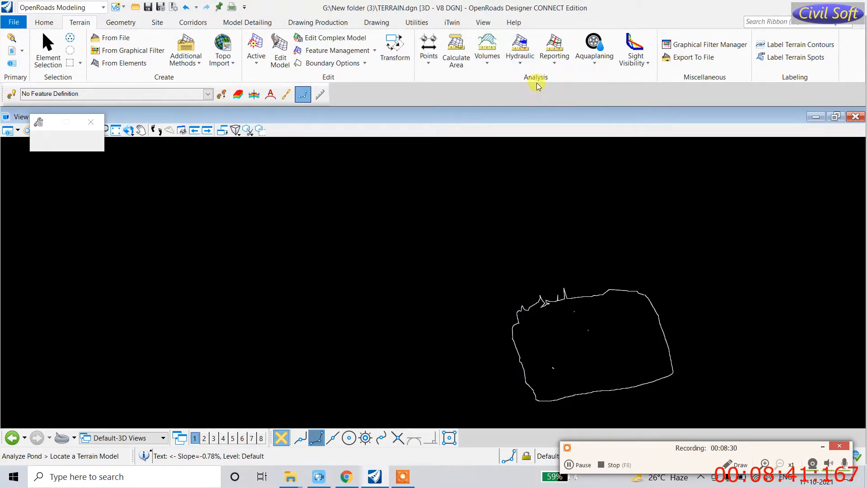
pyautogui.scroll(6, 592, 247)
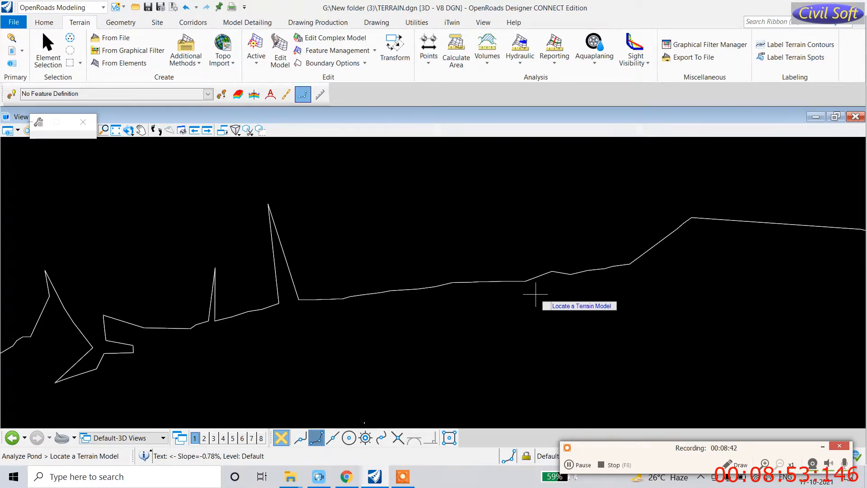
pyautogui.click(384, 292)
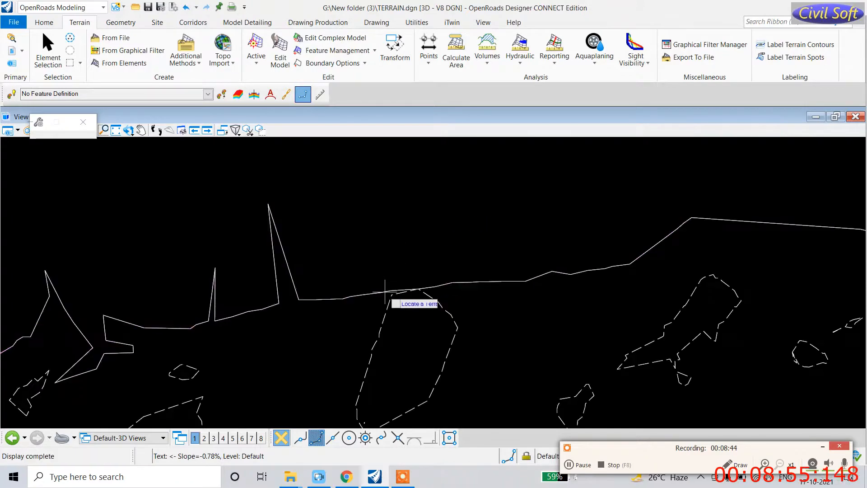
pyautogui.scroll(-5, 401, 258)
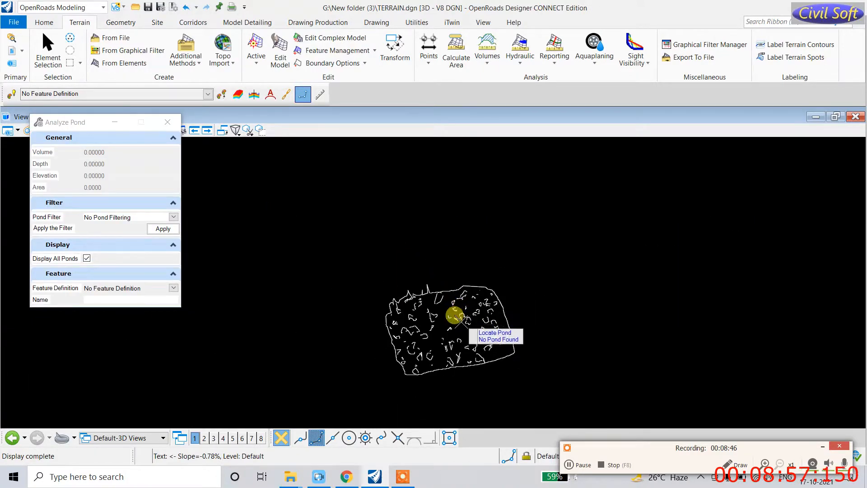
pyautogui.click(429, 298)
pyautogui.scroll(5, 431, 293)
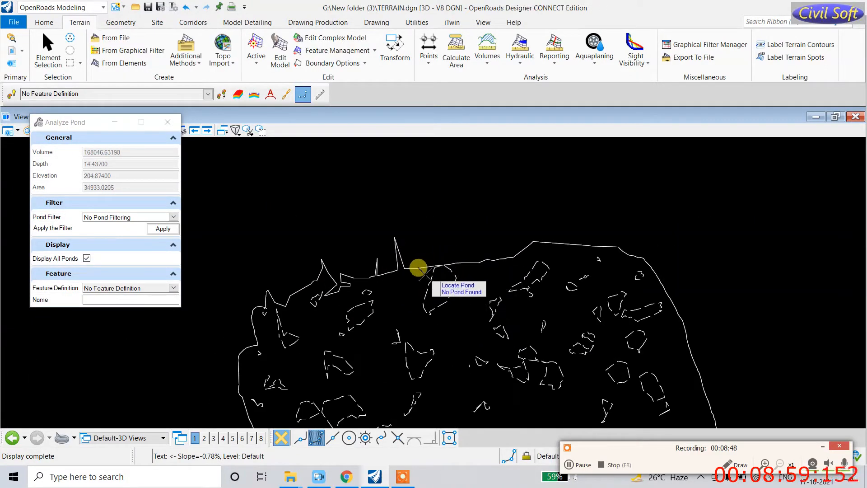
pyautogui.scroll(3, 441, 270)
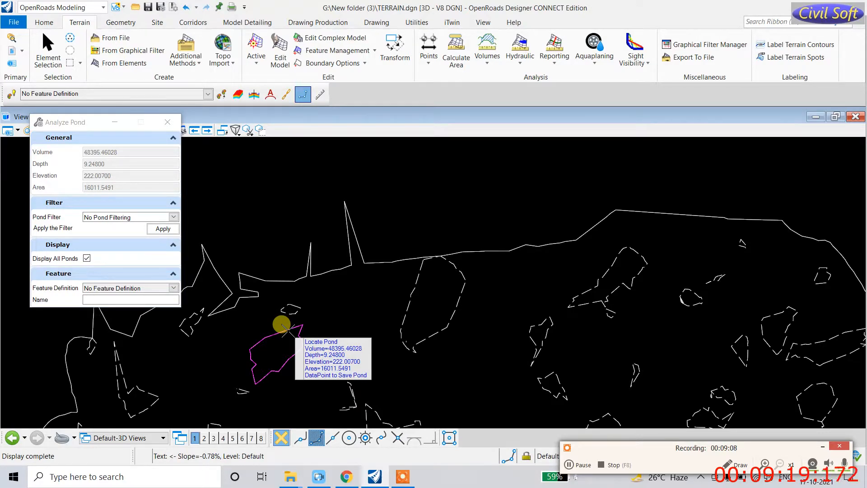
pyautogui.scroll(-6, 427, 304)
pyautogui.scroll(8, 449, 384)
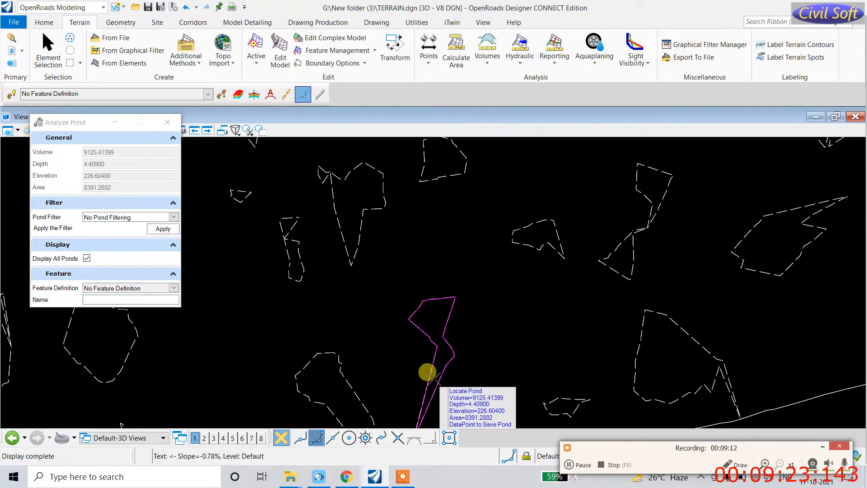
pyautogui.scroll(-6, 457, 350)
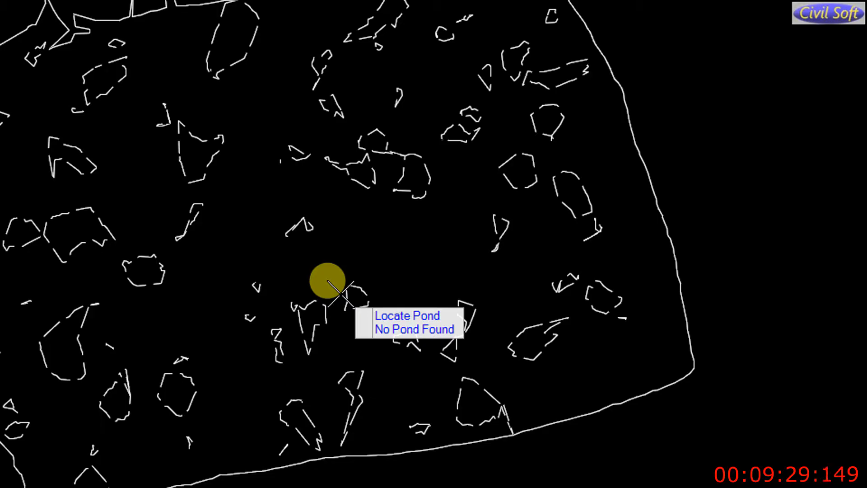
pyautogui.scroll(4, 425, 275)
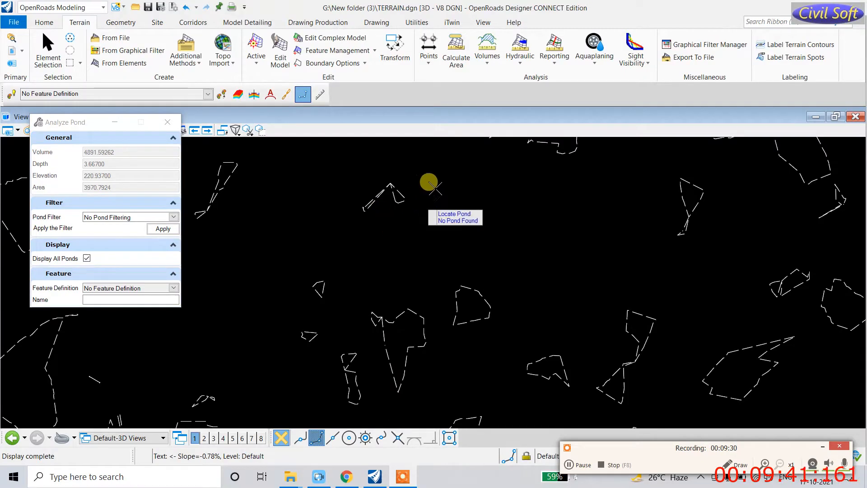
# Step: Try Trace Slope on the terrain, close the Hydraulic tools, and select the terrain boundary
pyautogui.click(520, 57)
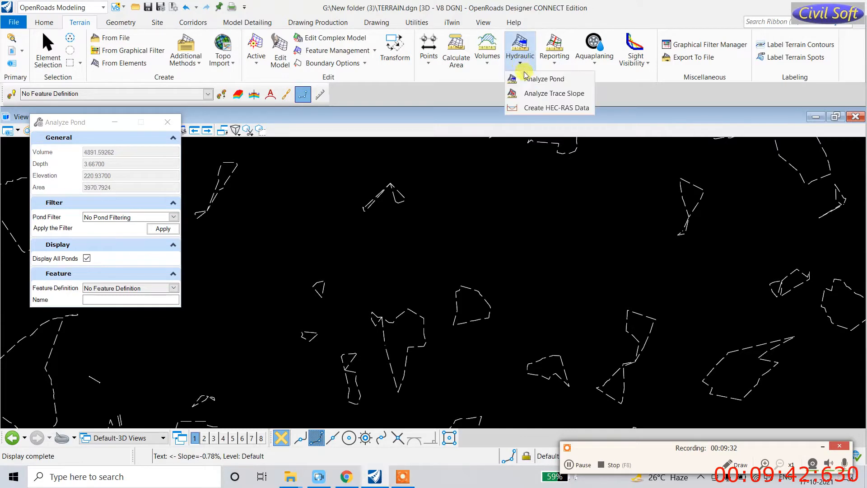
pyautogui.click(532, 94)
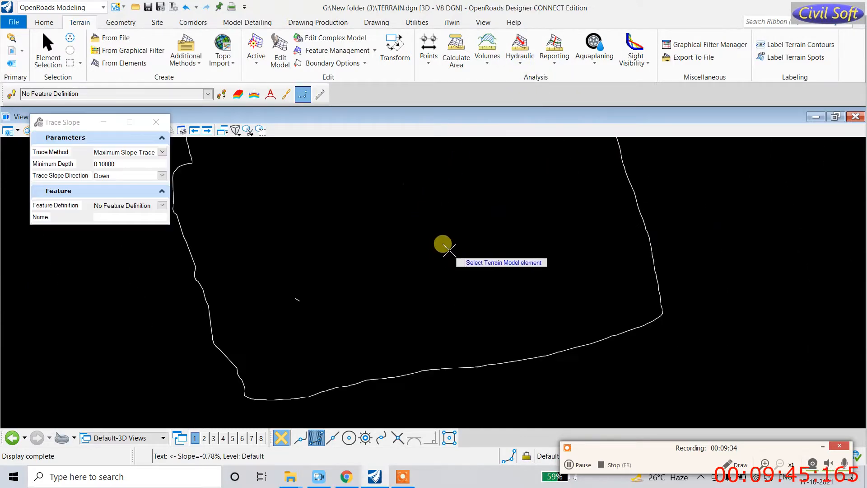
pyautogui.click(505, 328)
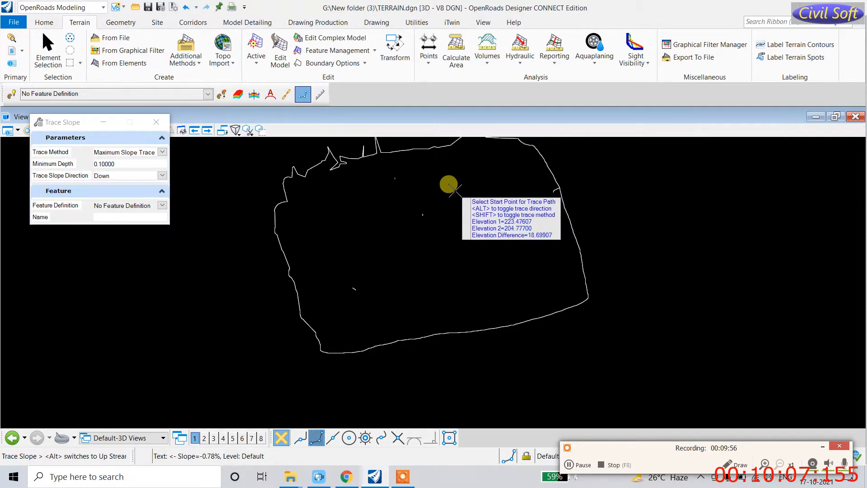
pyautogui.click(520, 57)
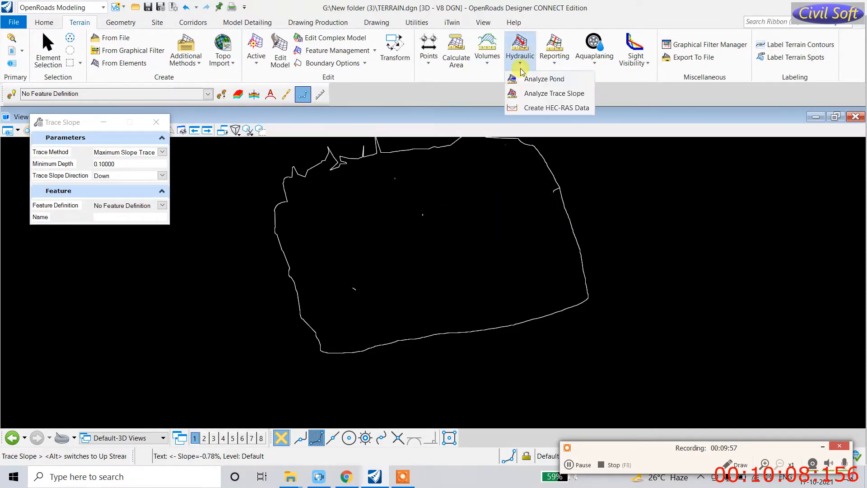
pyautogui.click(529, 108)
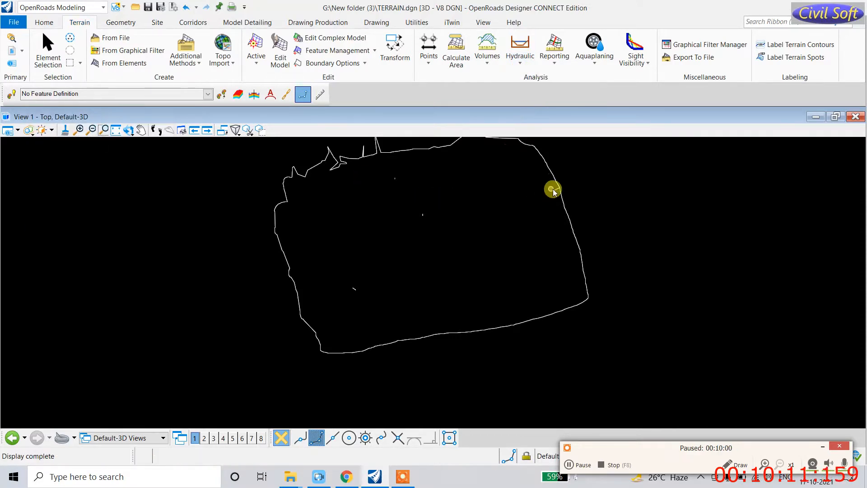
pyautogui.click(554, 181)
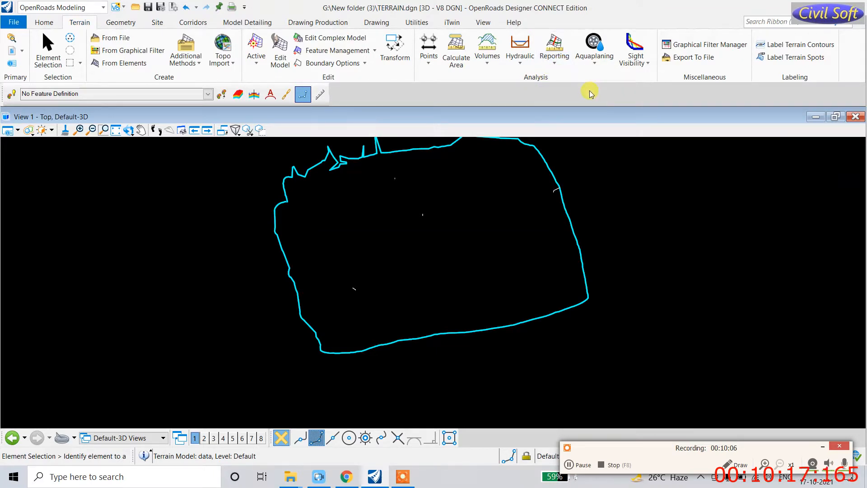
# Step: Run Report Crossing Features on the terrain model, accepting the default elevation tolerance
pyautogui.click(554, 67)
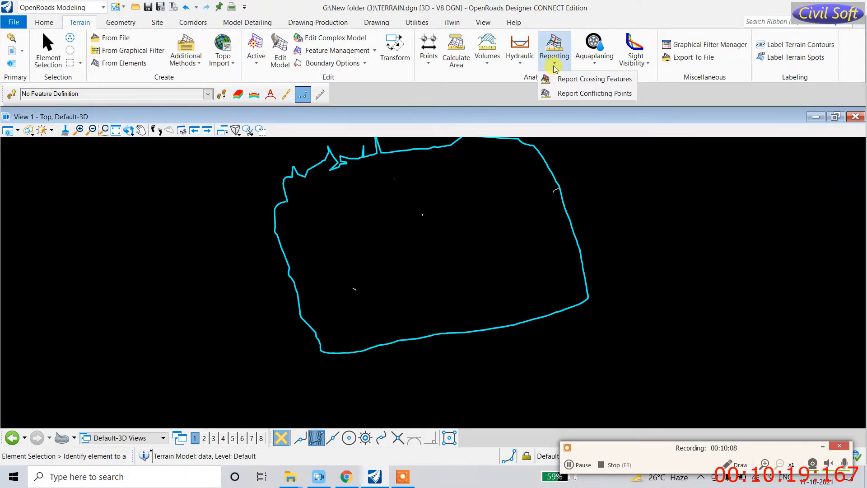
pyautogui.click(573, 79)
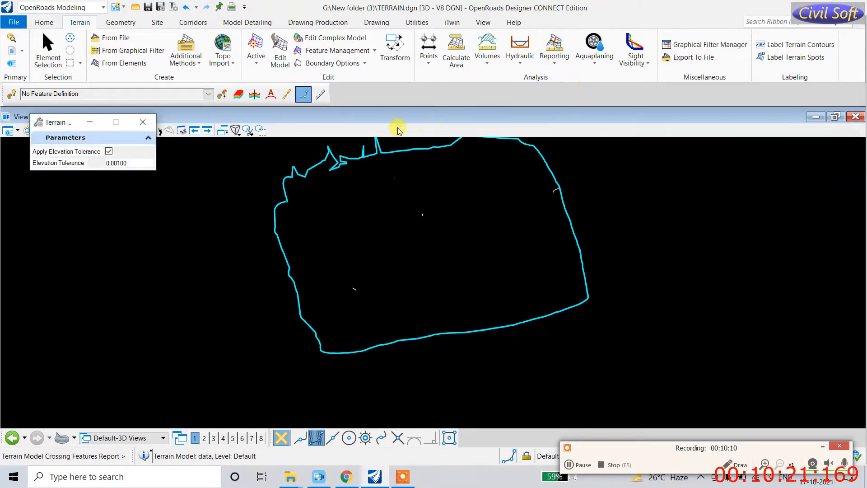
pyautogui.click(282, 187)
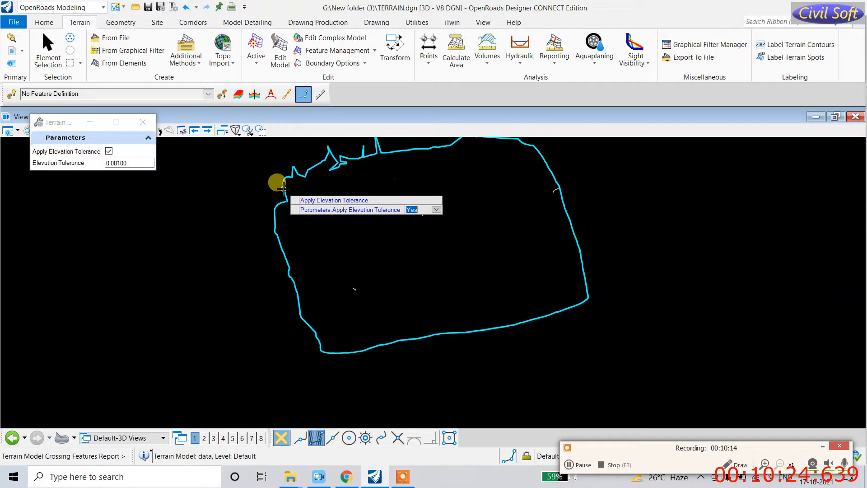
pyautogui.click(249, 179)
pyautogui.click(171, 122)
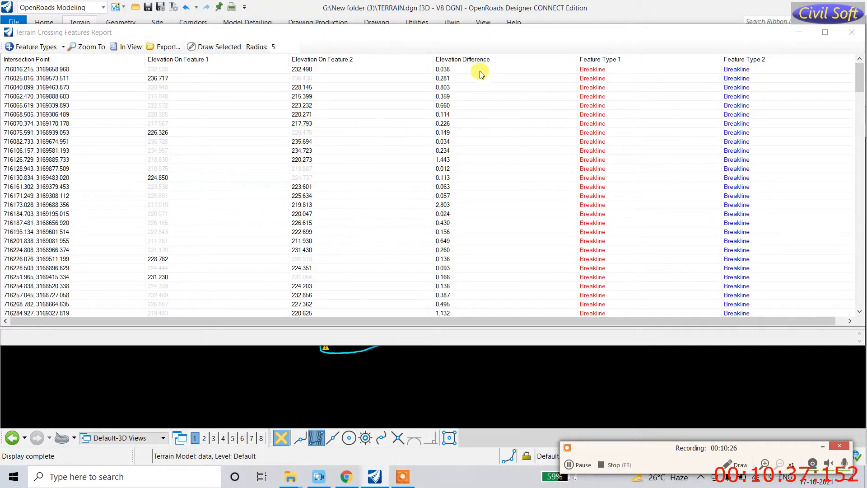
# Step: Review the breakline crossings and elevation differences, then open the report in the Civil Report Browser
pyautogui.scroll(-5, 447, 129)
pyautogui.scroll(-15, 454, 136)
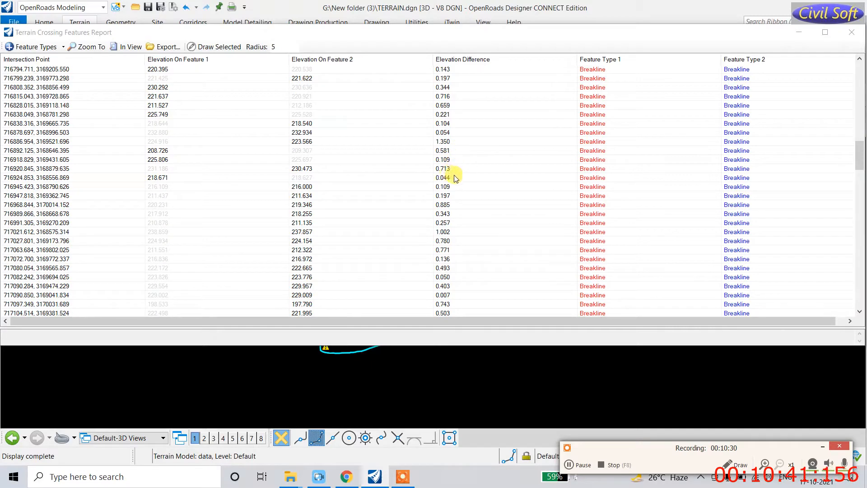
pyautogui.scroll(10, 605, 102)
pyautogui.scroll(10, 608, 98)
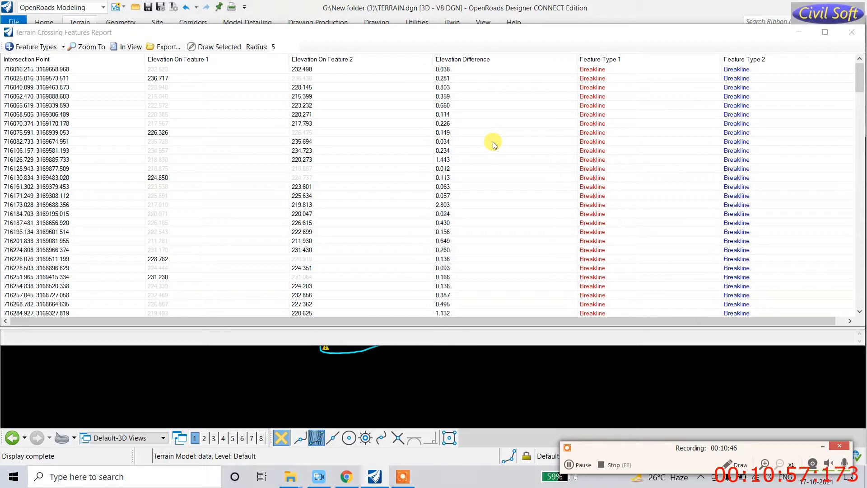
pyautogui.scroll(-3, 171, 143)
pyautogui.scroll(-20, 172, 144)
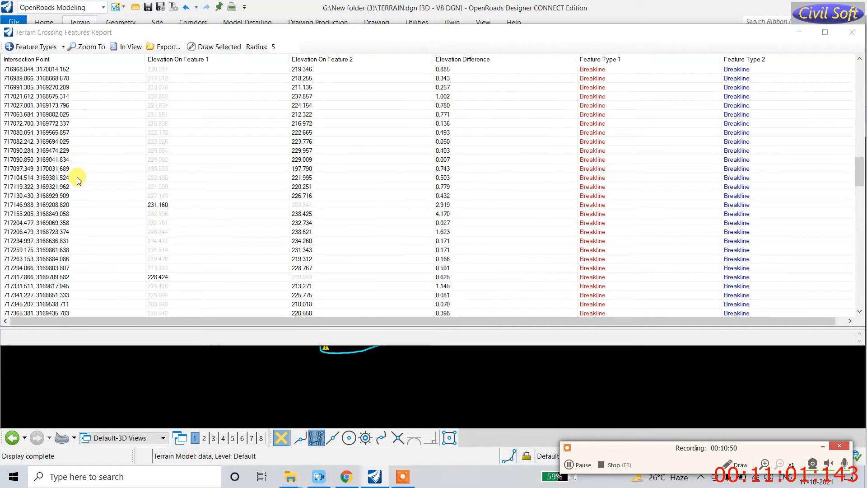
pyautogui.scroll(-15, 71, 178)
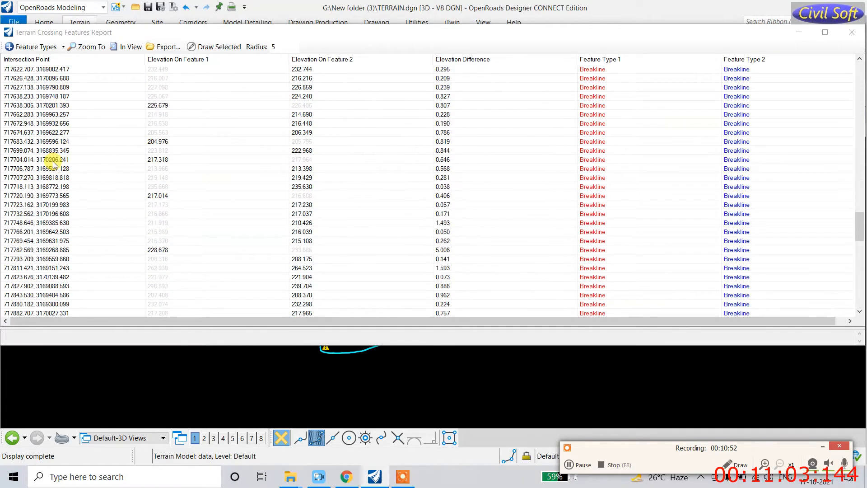
pyautogui.scroll(-12, 180, 171)
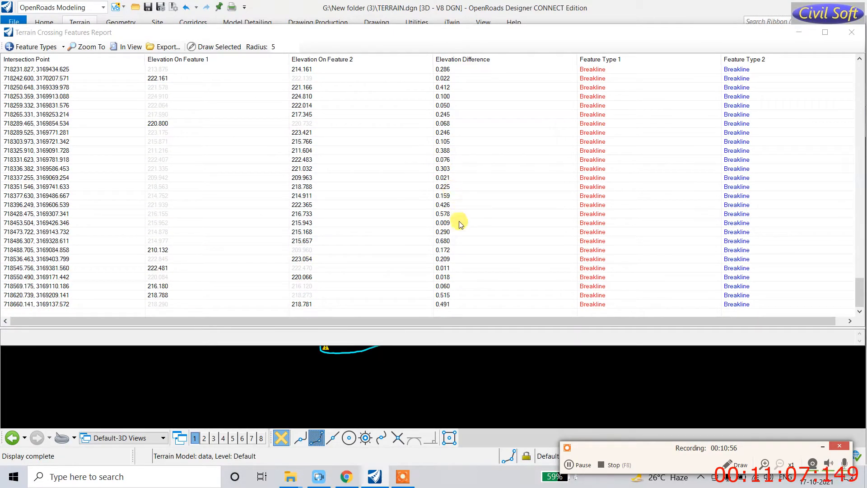
pyautogui.scroll(15, 463, 236)
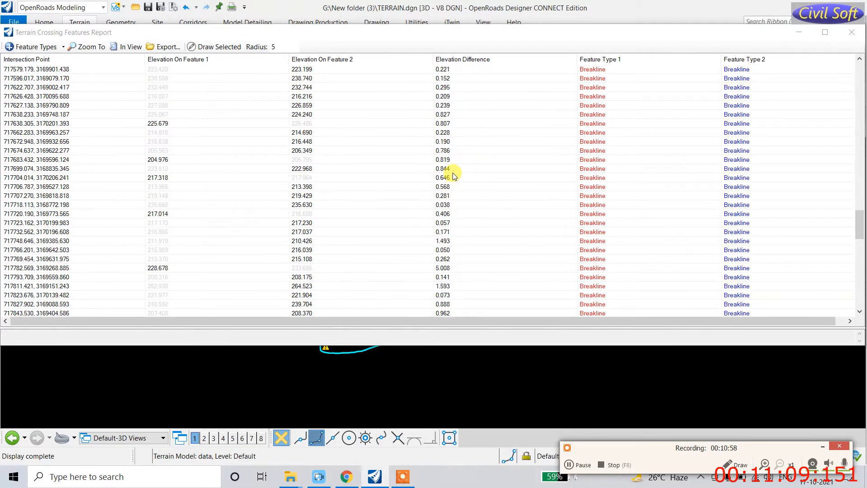
pyautogui.scroll(15, 455, 174)
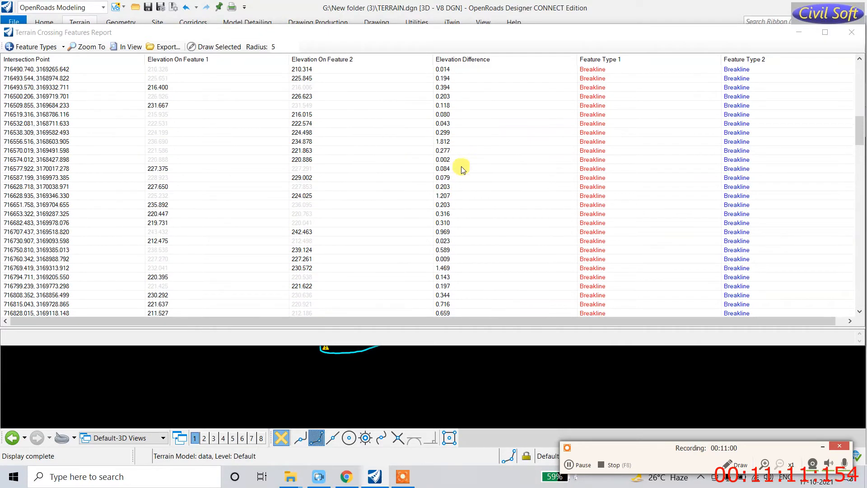
pyautogui.click(853, 37)
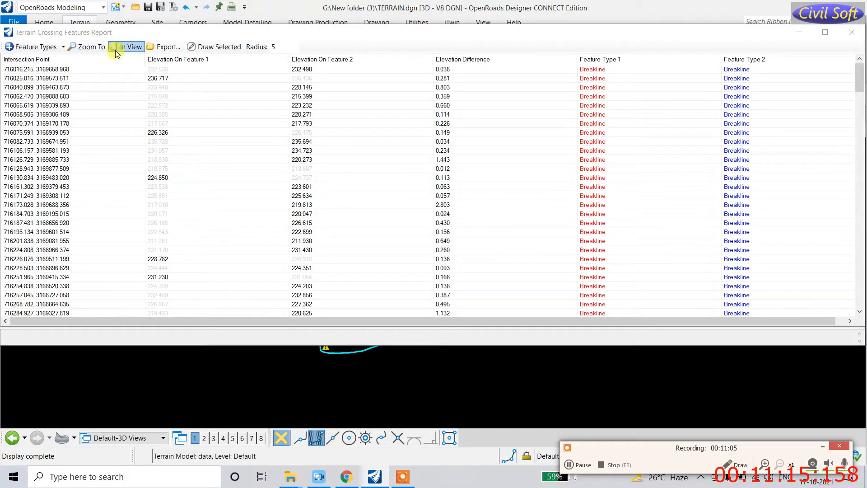
pyautogui.click(167, 47)
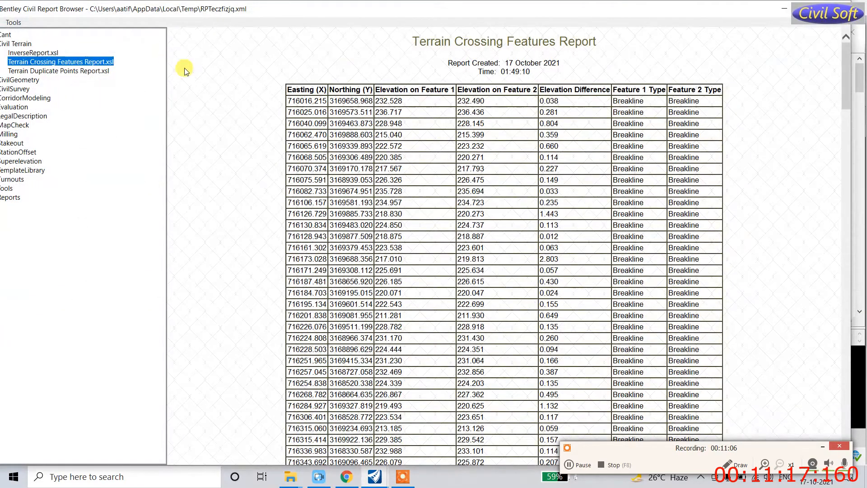
# Step: Print the crossing features report to Microsoft Print to PDF
pyautogui.scroll(-10, 358, 141)
pyautogui.scroll(-1, 417, 198)
pyautogui.scroll(11, 425, 187)
pyautogui.scroll(1, 428, 174)
pyautogui.rightClick(390, 134)
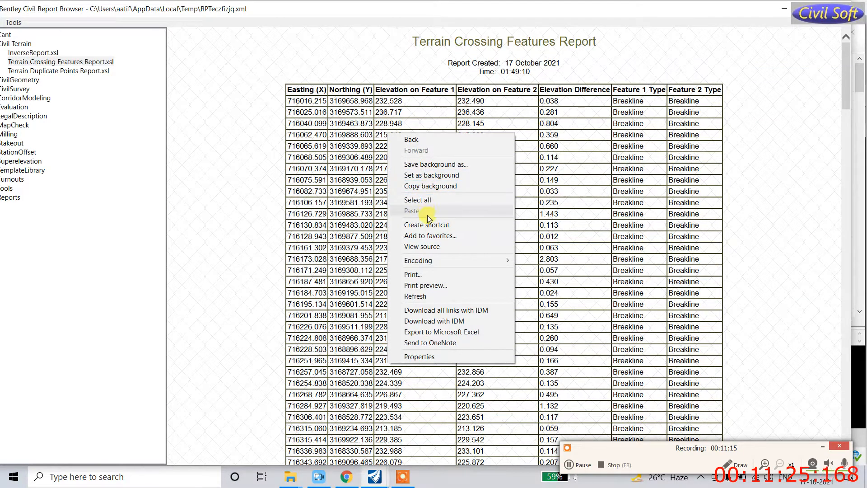
pyautogui.click(413, 274)
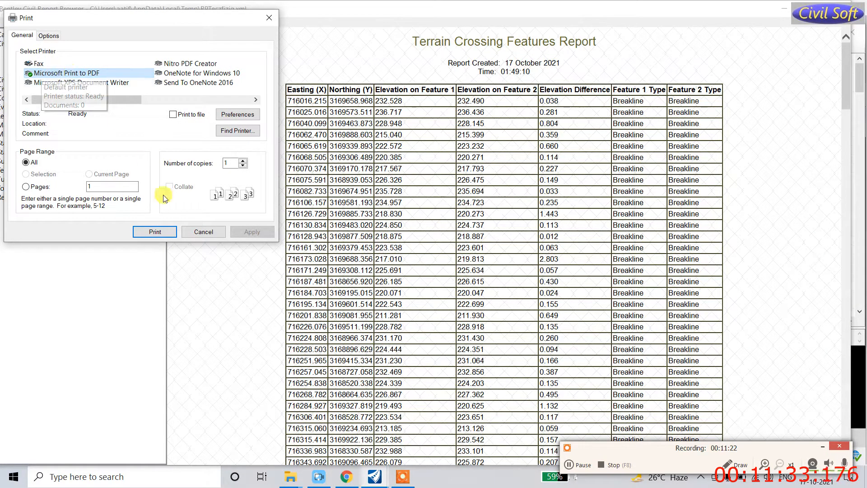
pyautogui.click(161, 234)
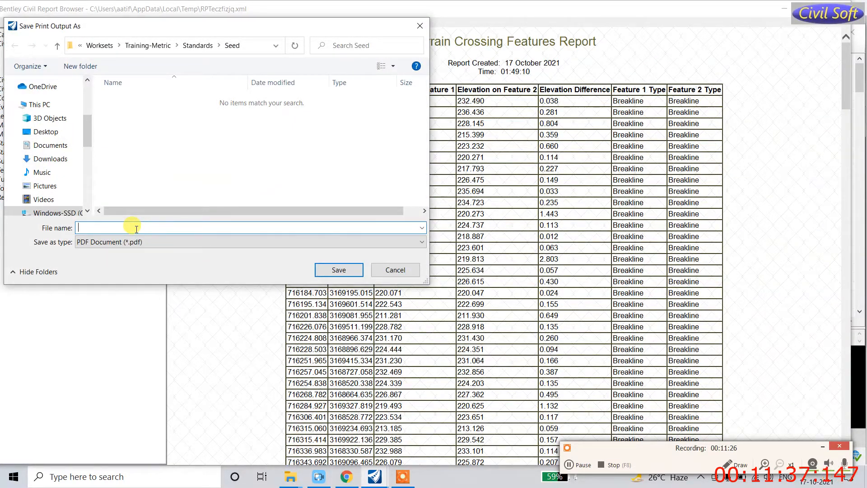
# Step: Save the PDF as 'TGB' on the Desktop and close the Report Browser
pyautogui.click(53, 133)
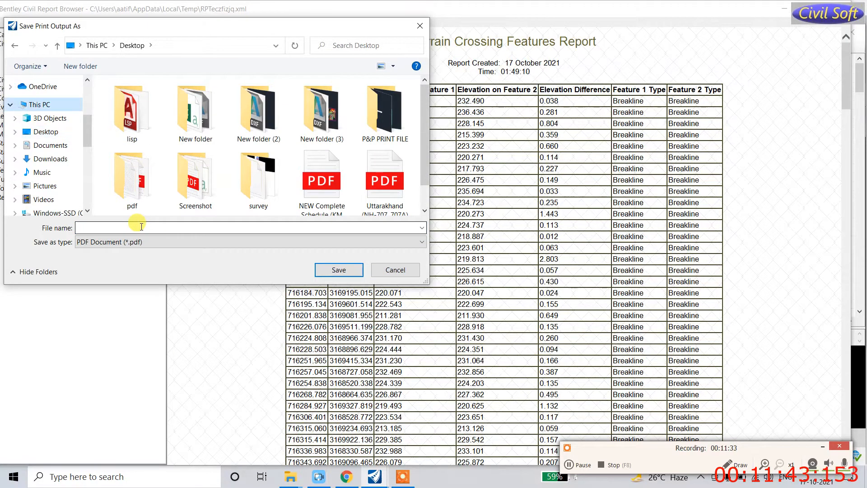
pyautogui.click(145, 226)
pyautogui.write('TGB')
pyautogui.click(338, 269)
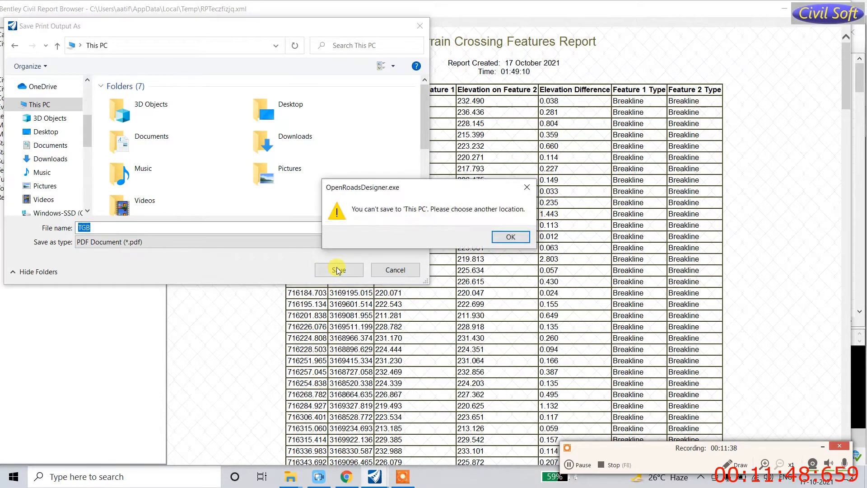
pyautogui.click(511, 237)
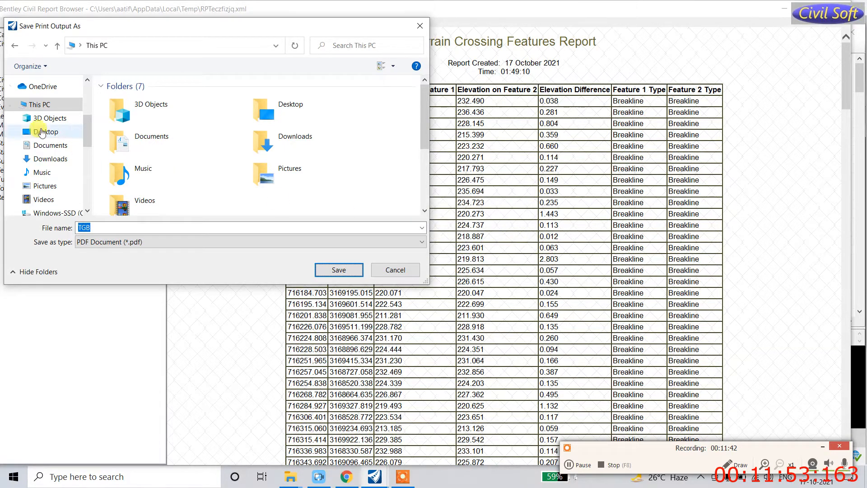
pyautogui.click(42, 131)
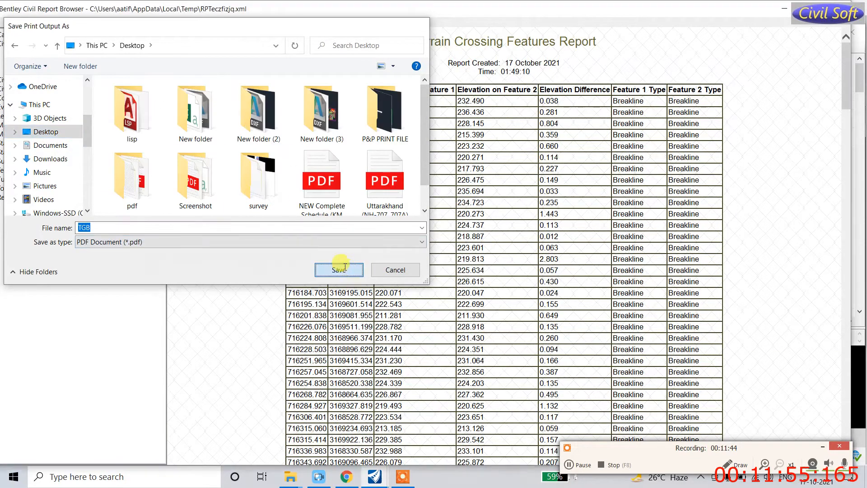
pyautogui.click(339, 269)
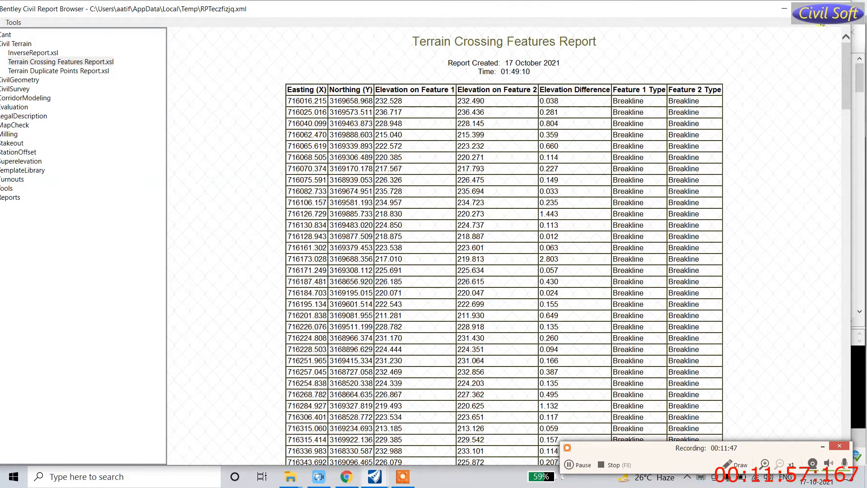
pyautogui.click(841, 1)
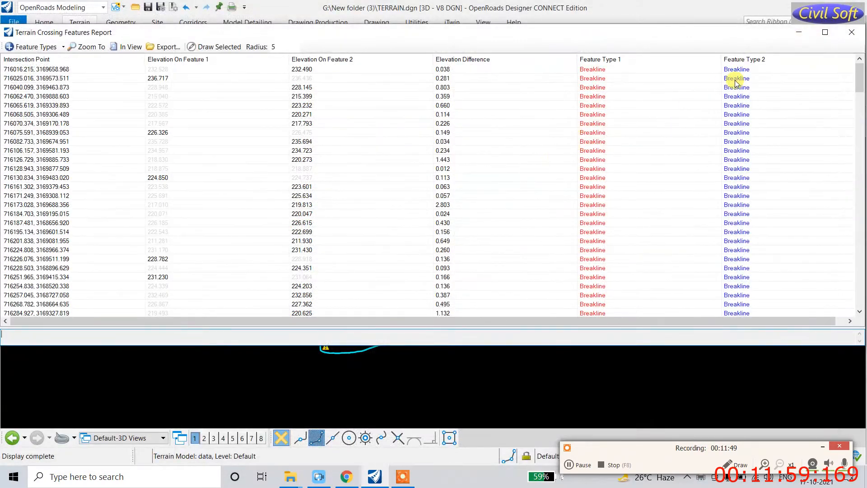
# Step: Run Report Conflicting Points on the terrain with the default tolerance and close the empty report
pyautogui.click(852, 32)
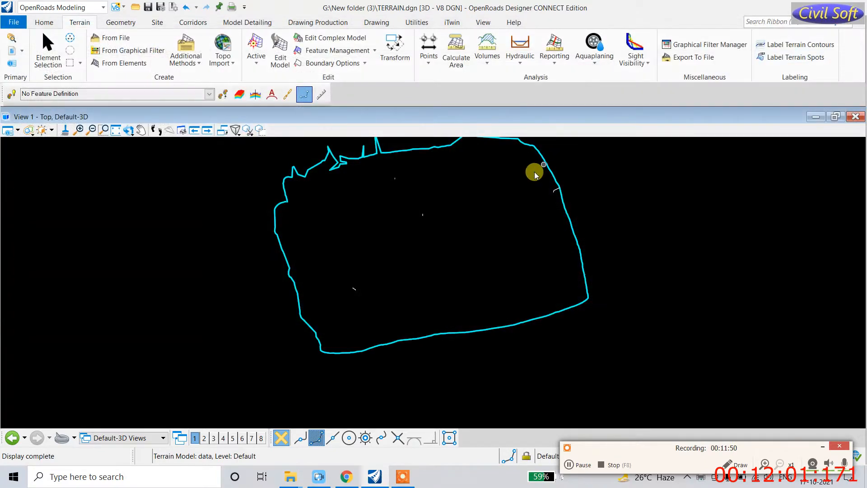
pyautogui.click(554, 63)
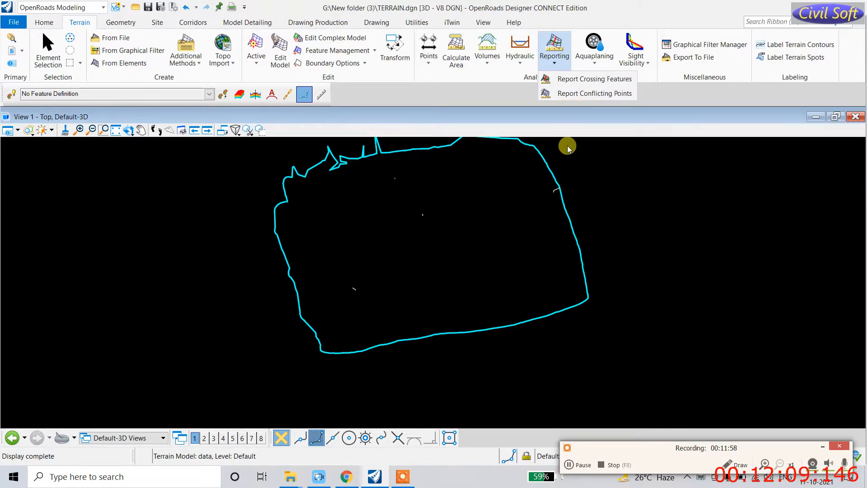
pyautogui.click(560, 93)
pyautogui.click(551, 168)
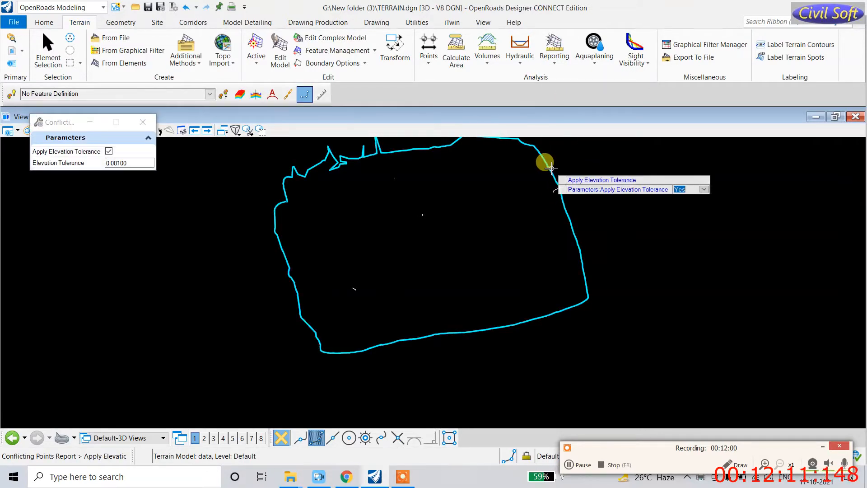
pyautogui.click(601, 152)
pyautogui.click(607, 158)
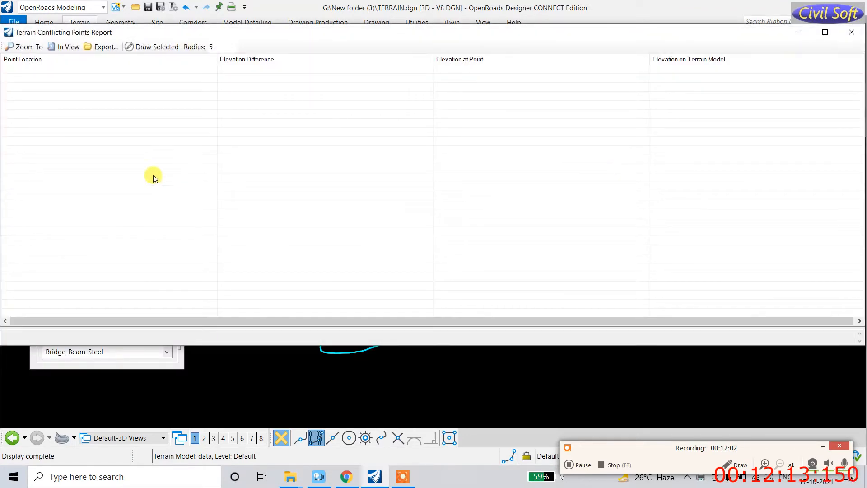
pyautogui.click(852, 33)
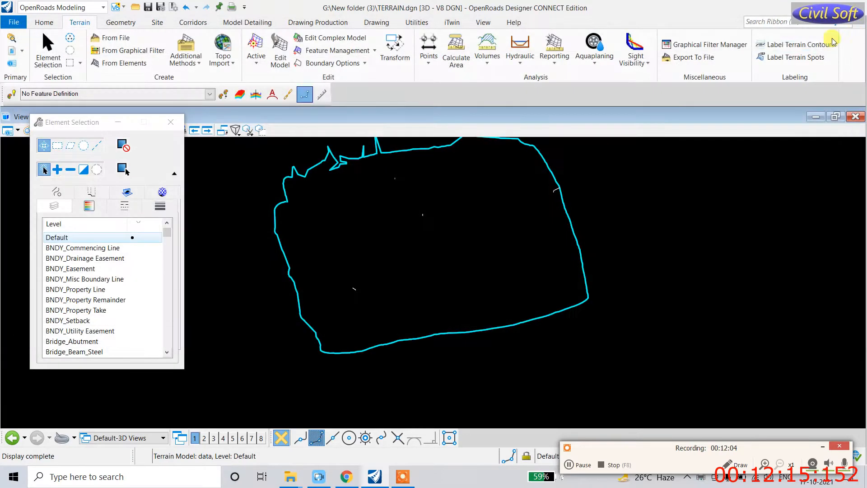
# Step: Run the Aquaplaning analysis on the terrain model
pyautogui.click(594, 67)
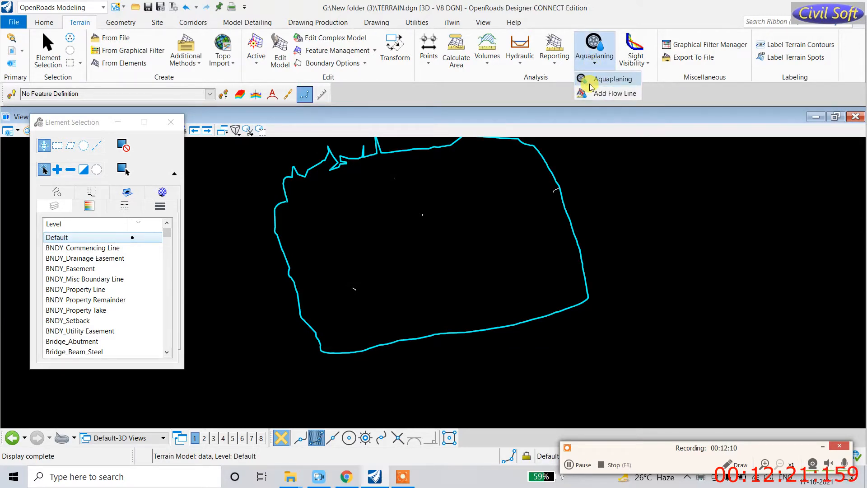
pyautogui.click(592, 84)
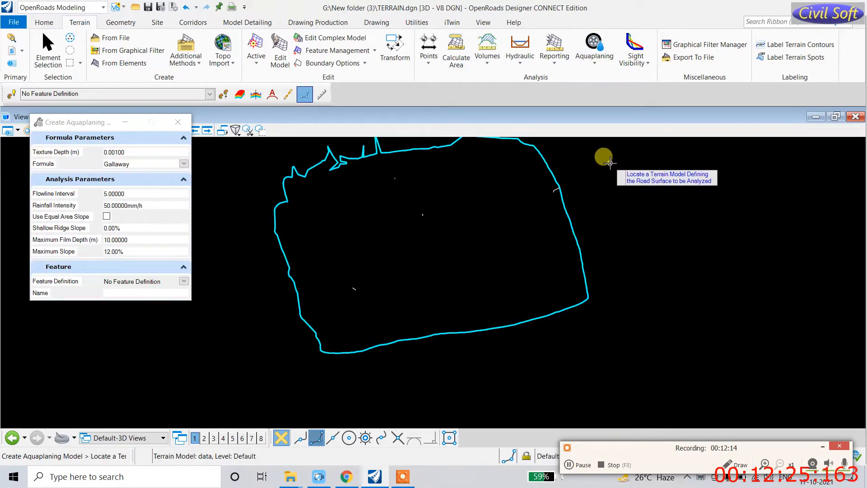
pyautogui.press('Escape')
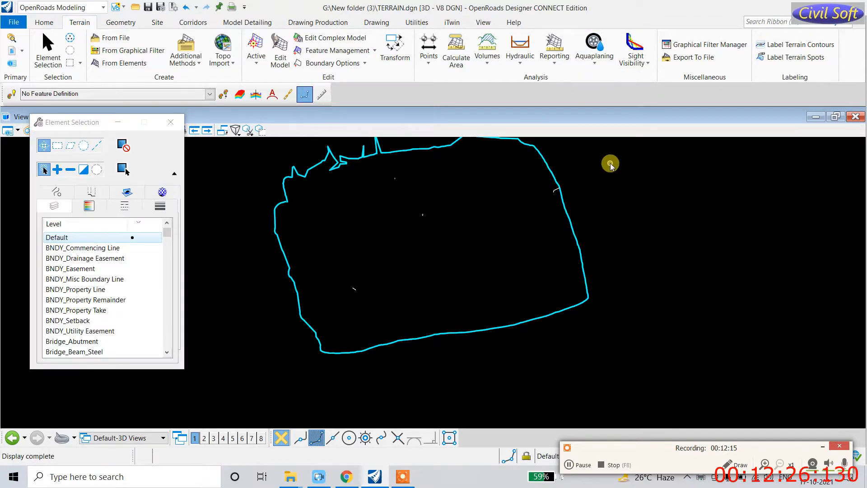
pyautogui.click(551, 172)
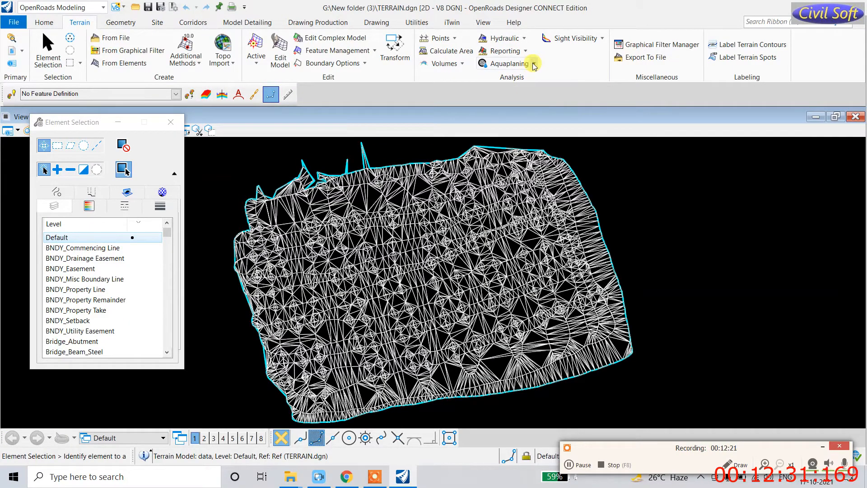
pyautogui.click(534, 65)
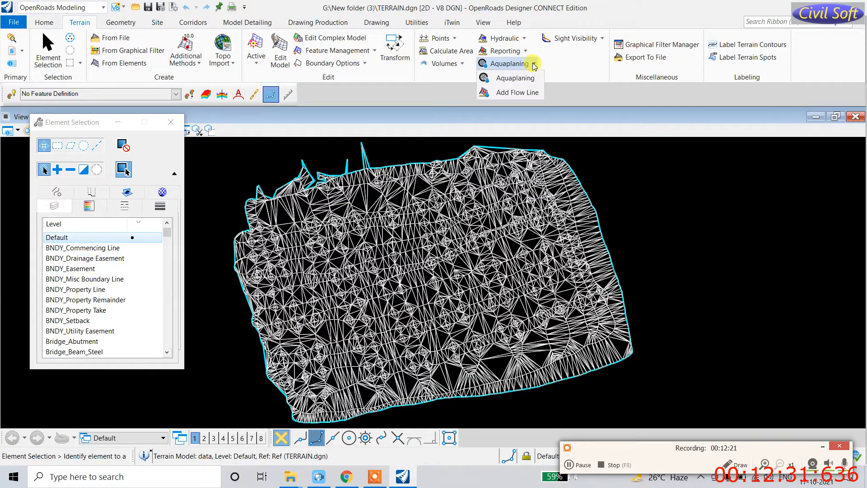
pyautogui.click(520, 83)
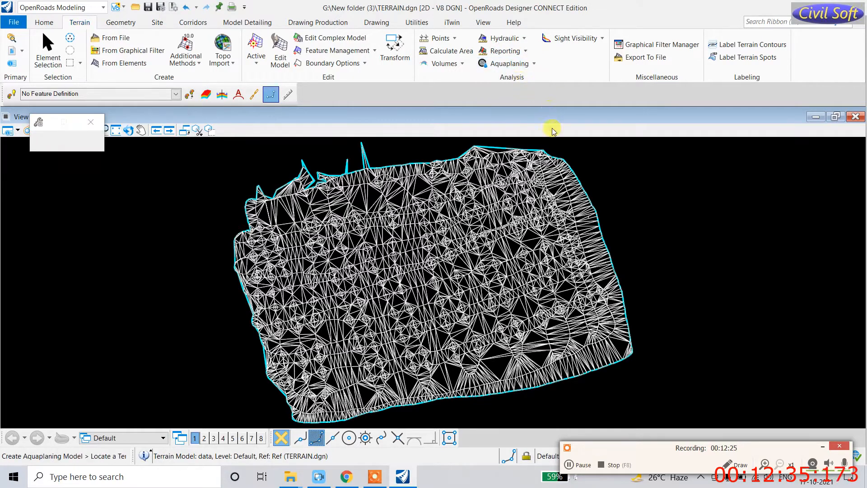
pyautogui.click(565, 159)
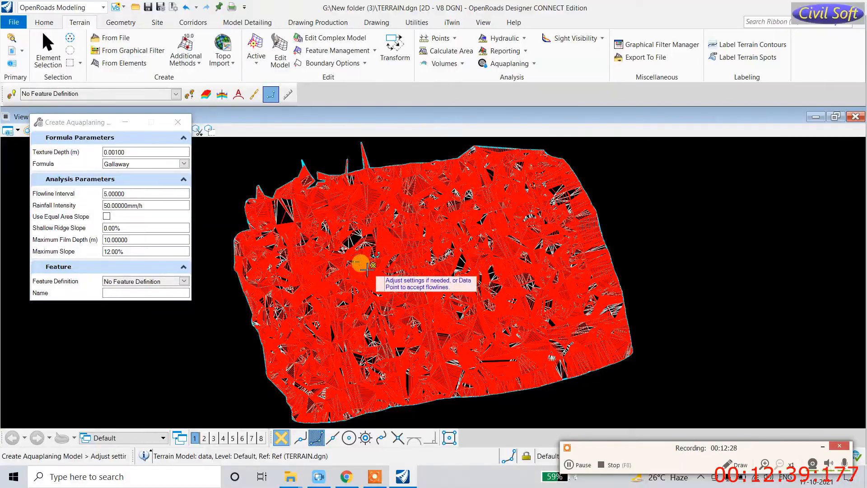
# Step: Start the Aquaplaning Add Flow Line tool
pyautogui.scroll(5, 348, 259)
pyautogui.scroll(-5, 383, 223)
pyautogui.scroll(-5, 364, 246)
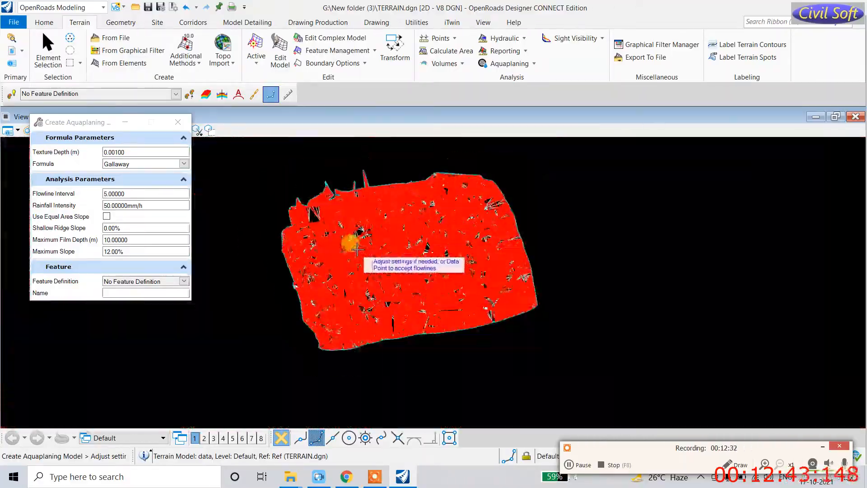
pyautogui.click(534, 64)
pyautogui.click(517, 93)
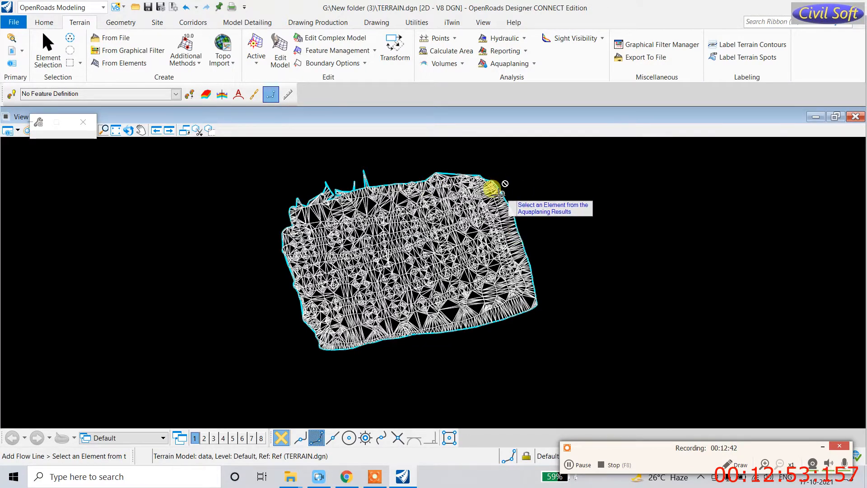
# Step: Rerun Aquaplaning on the terrain and accept the flowlines to build the flow model
pyautogui.click(509, 64)
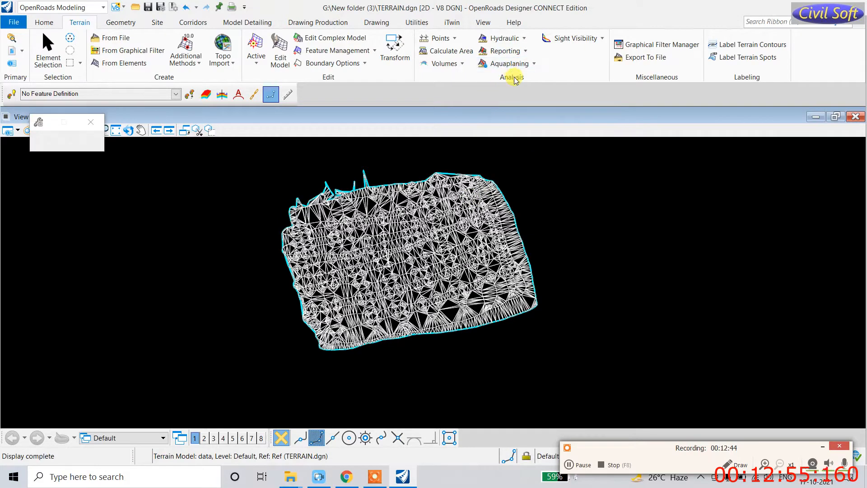
pyautogui.click(534, 64)
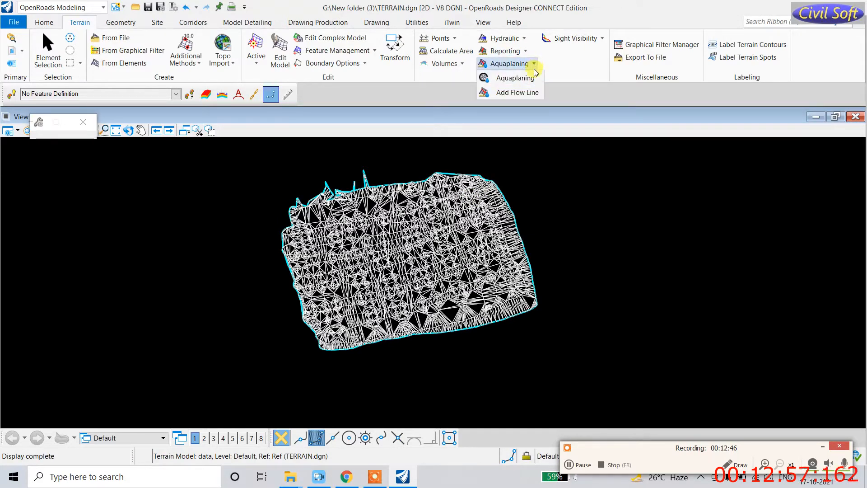
pyautogui.click(520, 79)
pyautogui.click(510, 199)
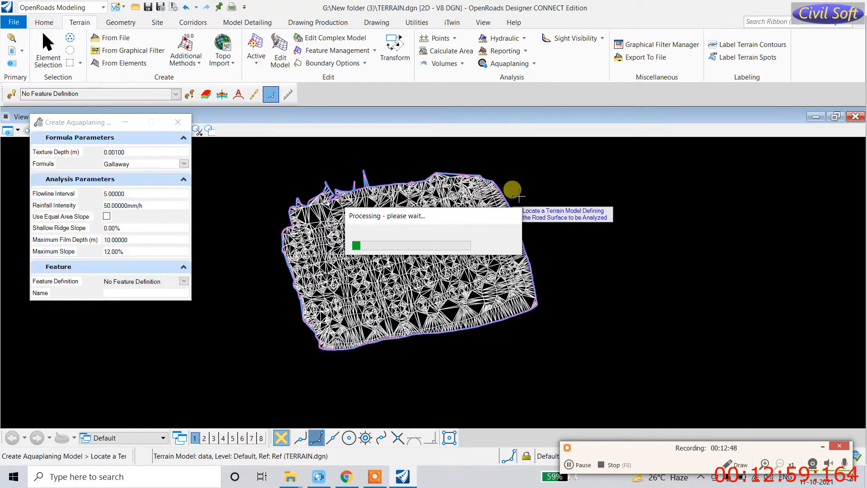
pyautogui.click(528, 191)
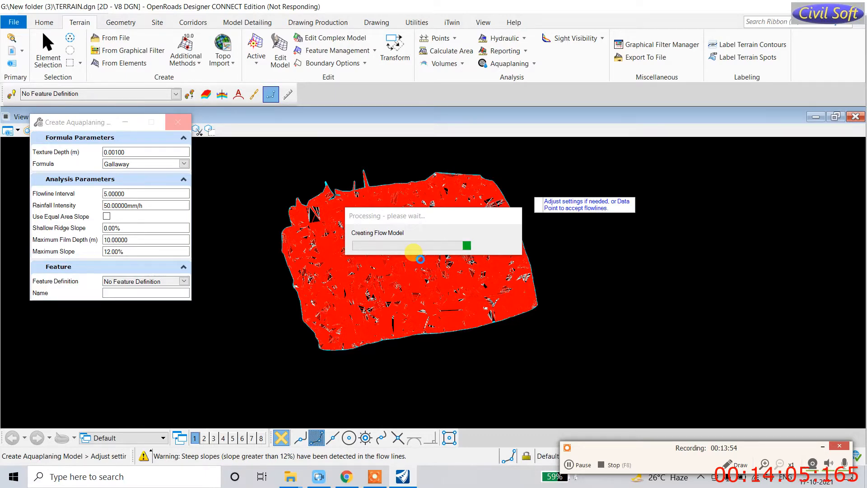
# Step: Close the unresponsive OpenRoads Designer and select its desktop shortcut to relaunch
pyautogui.click(420, 259)
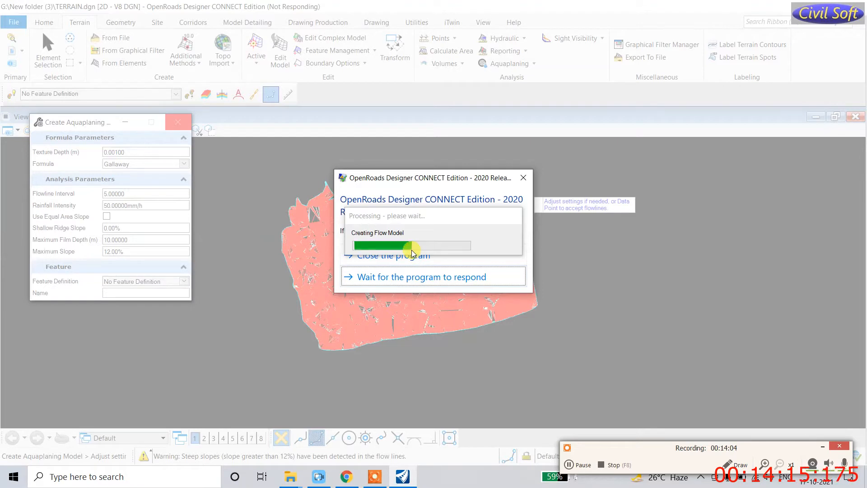
pyautogui.click(524, 178)
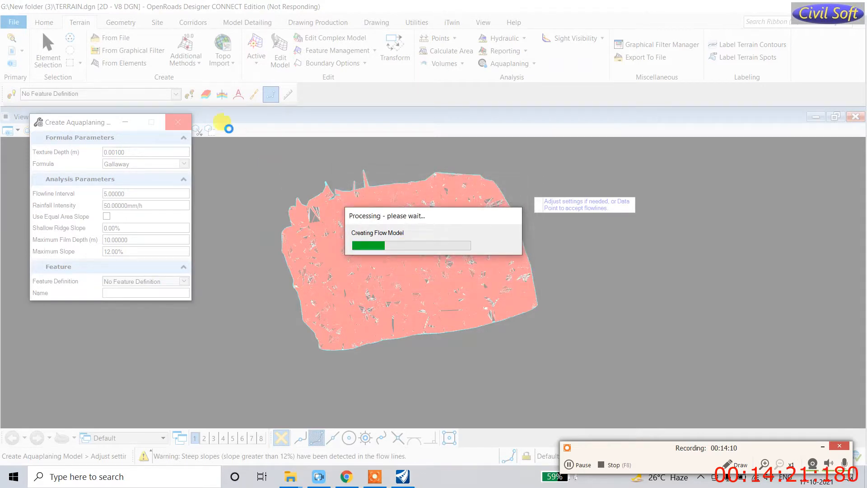
pyautogui.click(186, 127)
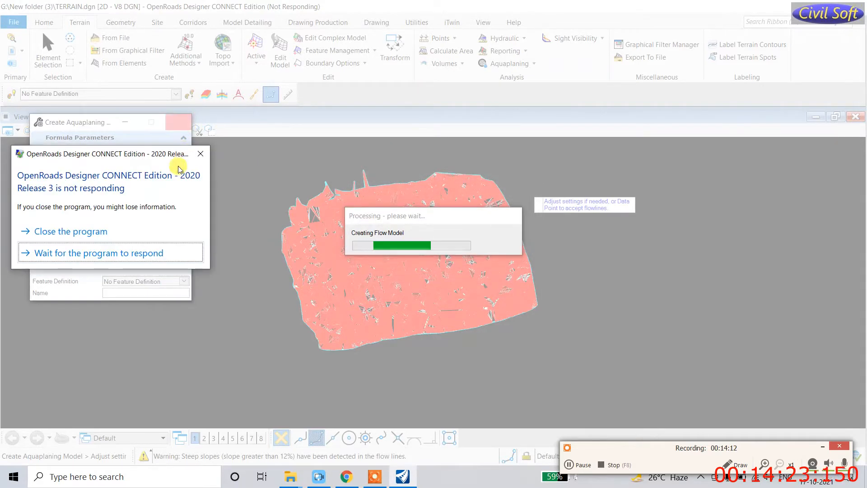
pyautogui.click(66, 229)
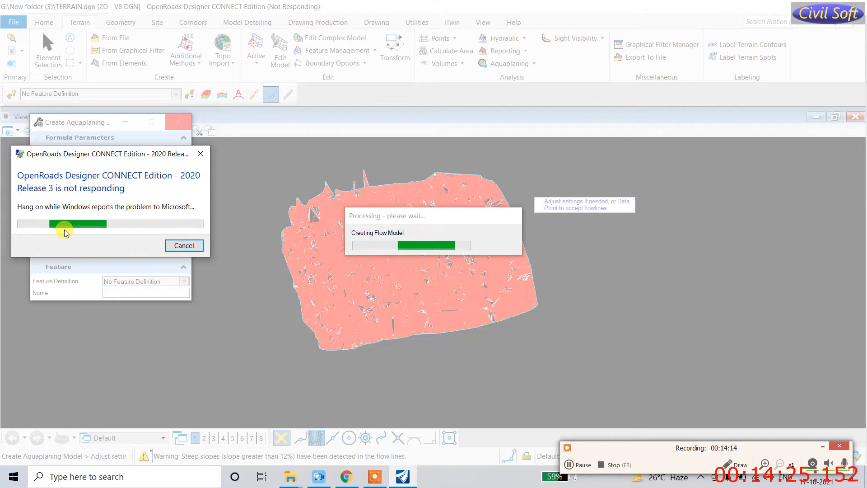
pyautogui.click(179, 246)
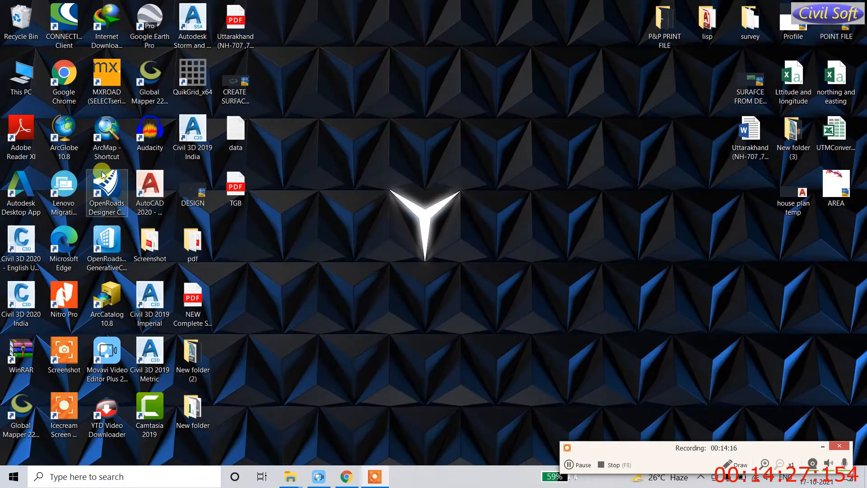
# Step: Relaunch OpenRoads Designer with TERRAIN.dgn, then open and dismiss the Sight Visibility dropdown
pyautogui.doubleClick(109, 186)
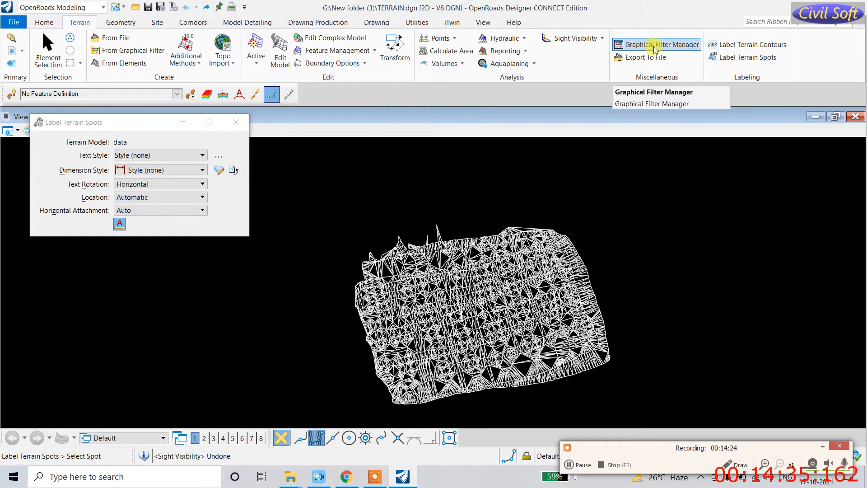
pyautogui.click(602, 40)
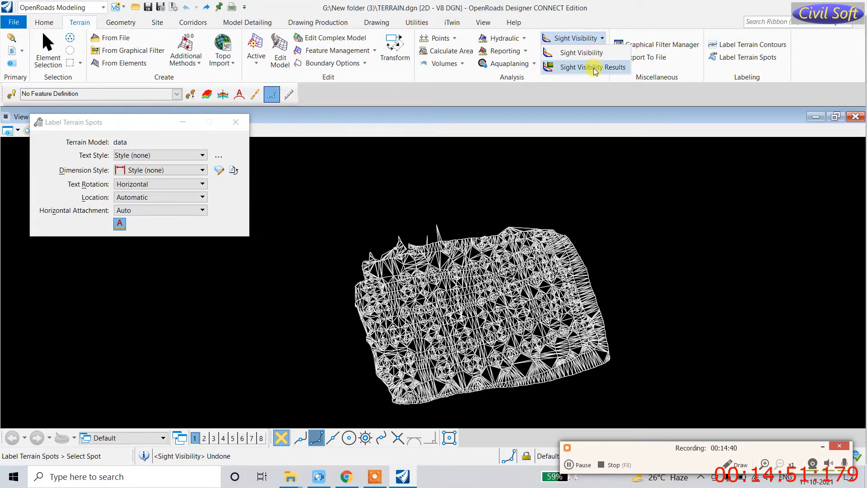
pyautogui.click(587, 83)
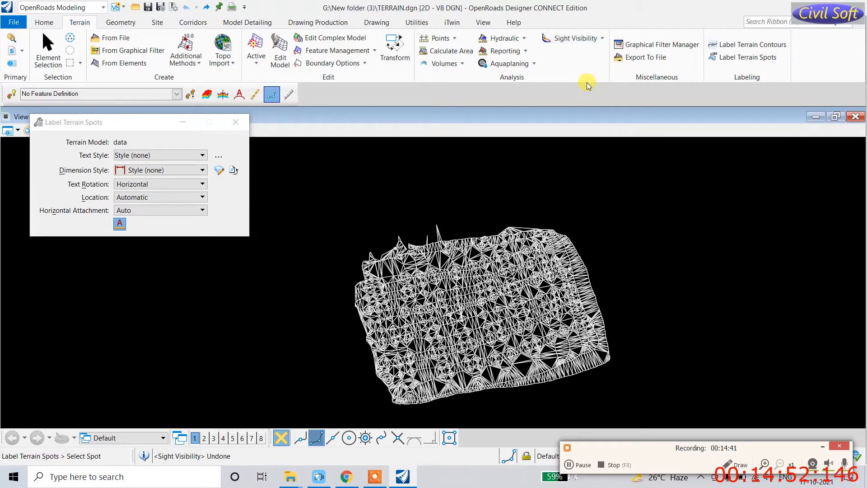
pyautogui.click(646, 58)
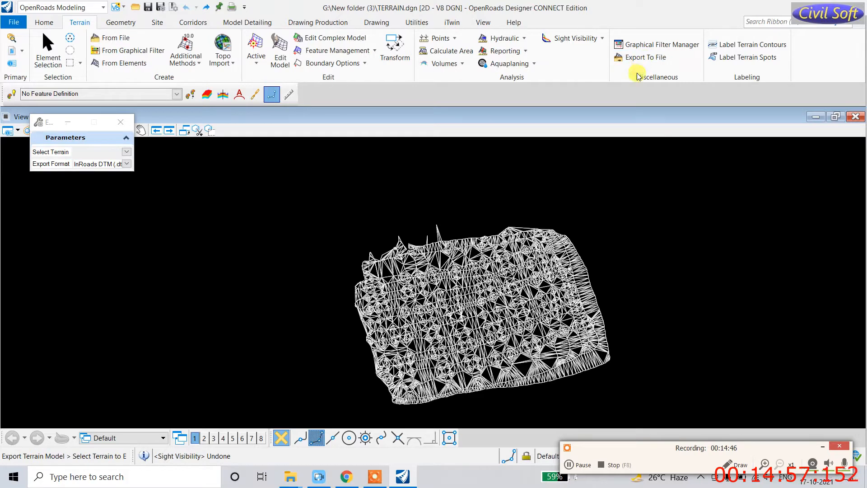
pyautogui.click(542, 228)
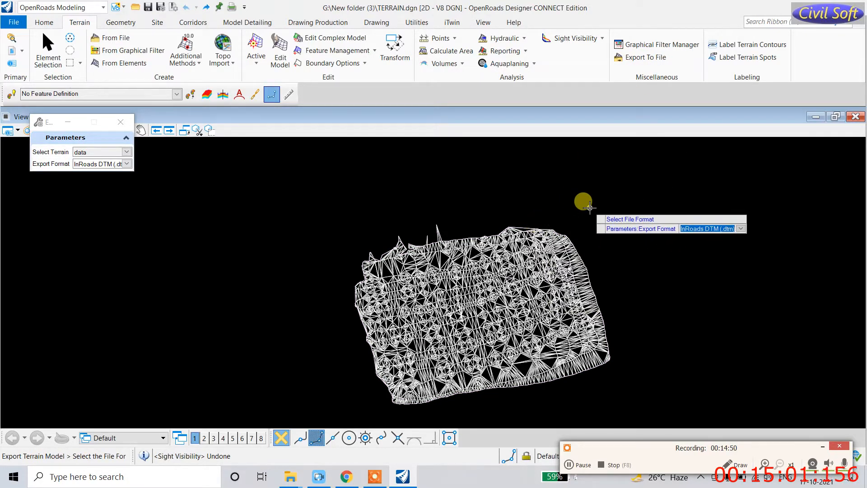
pyautogui.click(127, 164)
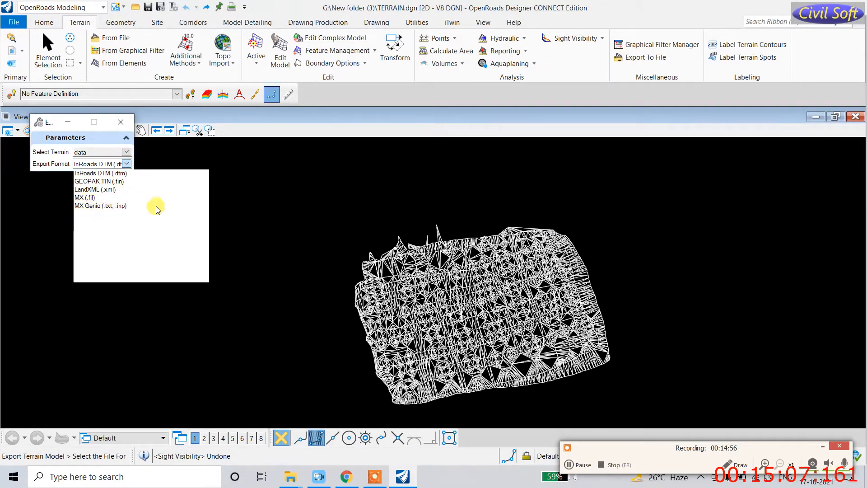
pyautogui.click(212, 236)
pyautogui.press('Escape')
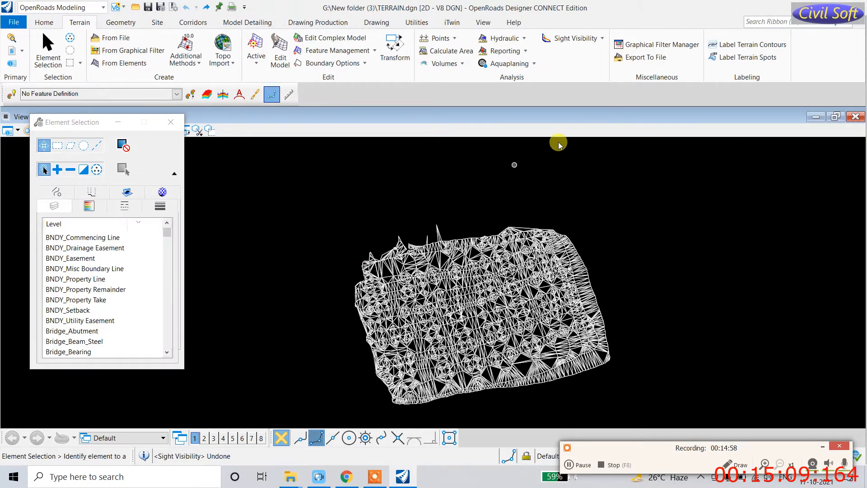
# Step: Switch from contour labelling to Label Terrain Spots and select the terrain
pyautogui.click(744, 45)
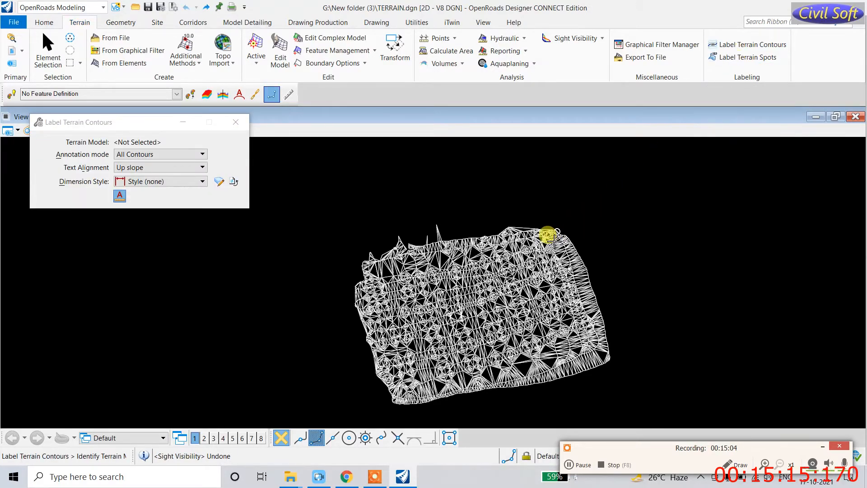
pyautogui.scroll(4, 544, 230)
pyautogui.scroll(2, 544, 230)
pyautogui.click(569, 220)
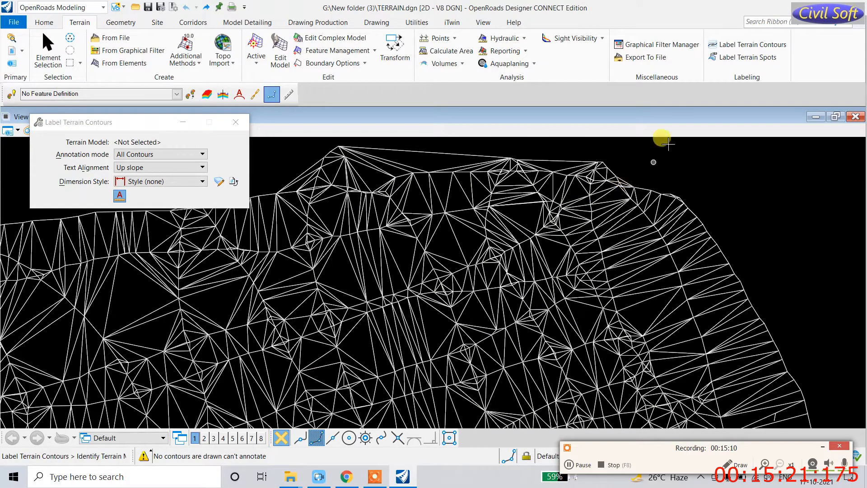
pyautogui.click(745, 56)
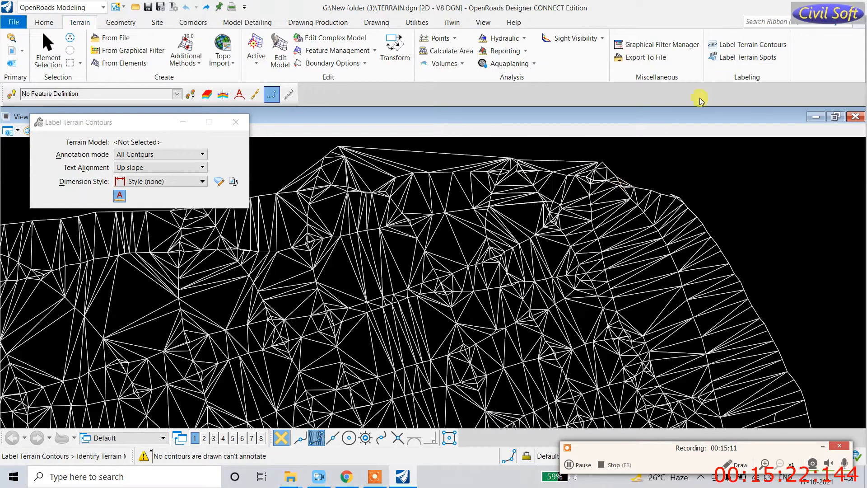
pyautogui.click(570, 226)
pyautogui.scroll(-2, 660, 196)
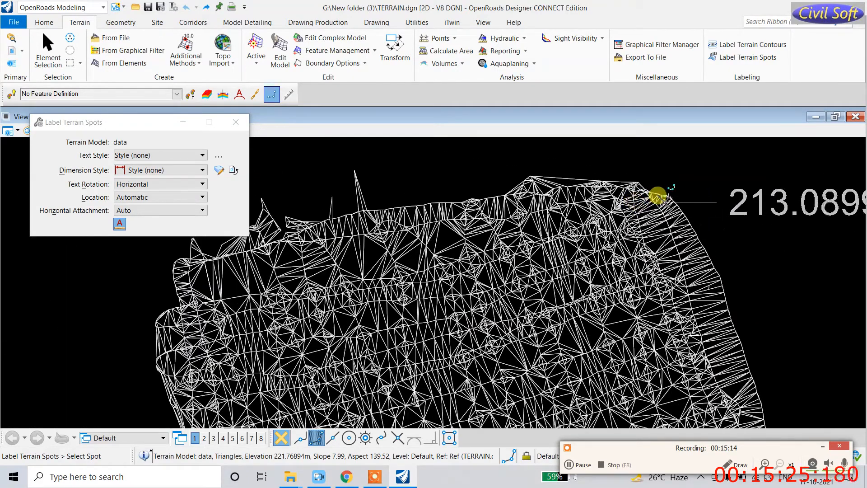
# Step: Place spot elevation labels 215.7879, 220.21, 225.314 and 223.495 around the terrain edge
pyautogui.click(601, 233)
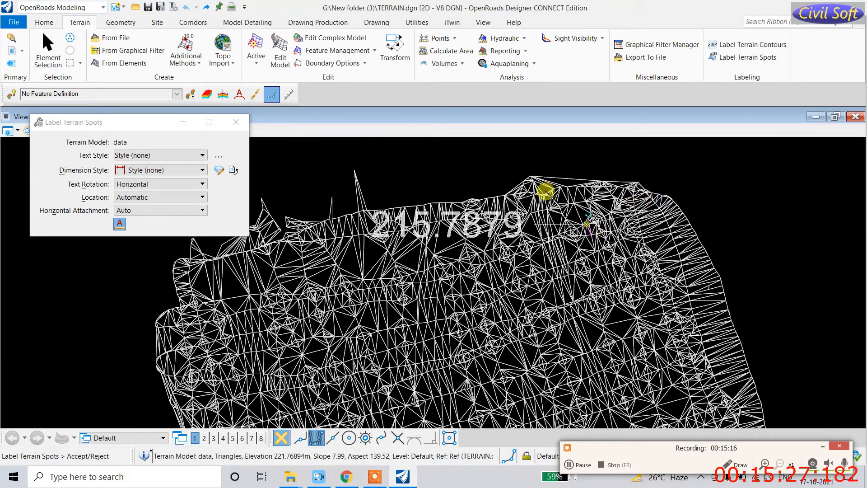
pyautogui.click(517, 151)
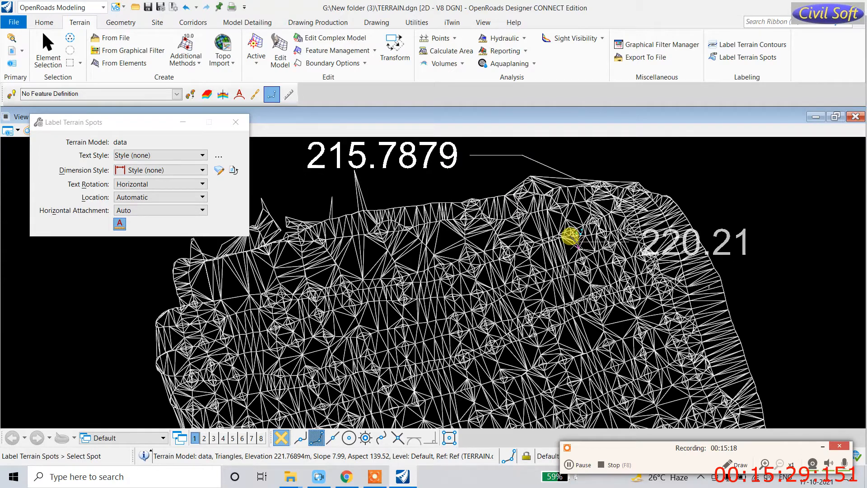
pyautogui.click(715, 188)
pyautogui.scroll(-3, 452, 221)
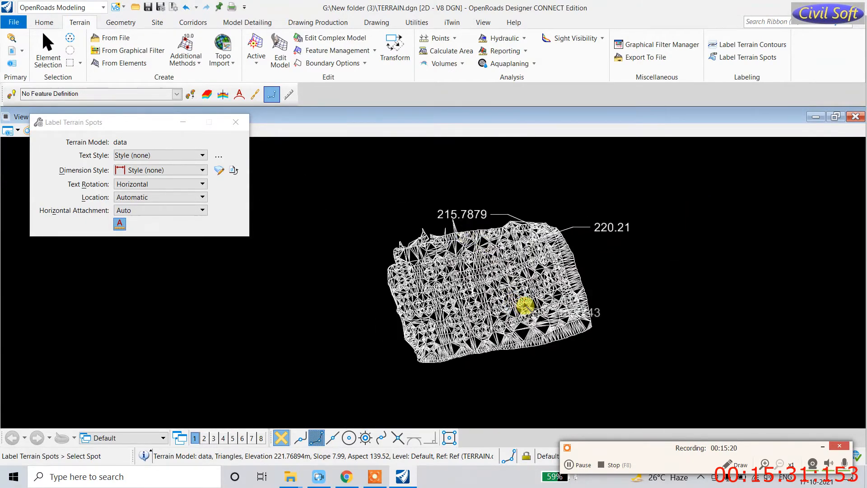
pyautogui.scroll(3, 525, 307)
pyautogui.click(536, 305)
pyautogui.click(698, 253)
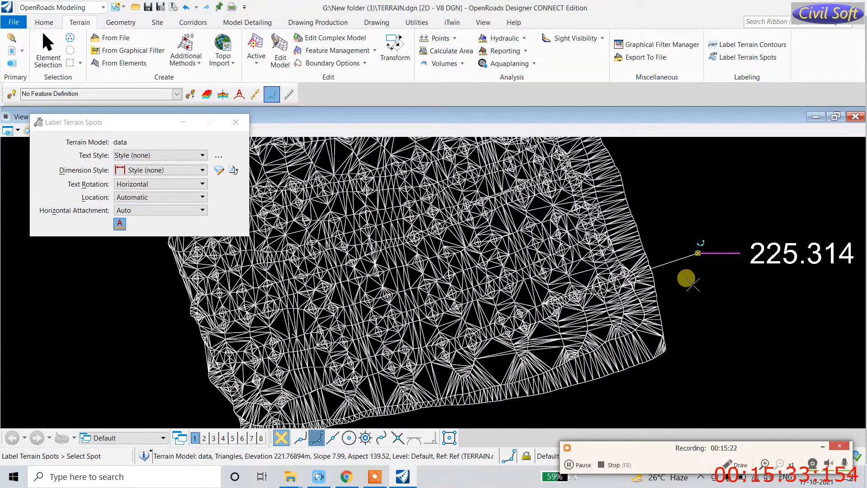
pyautogui.scroll(-5, 406, 283)
pyautogui.click(378, 285)
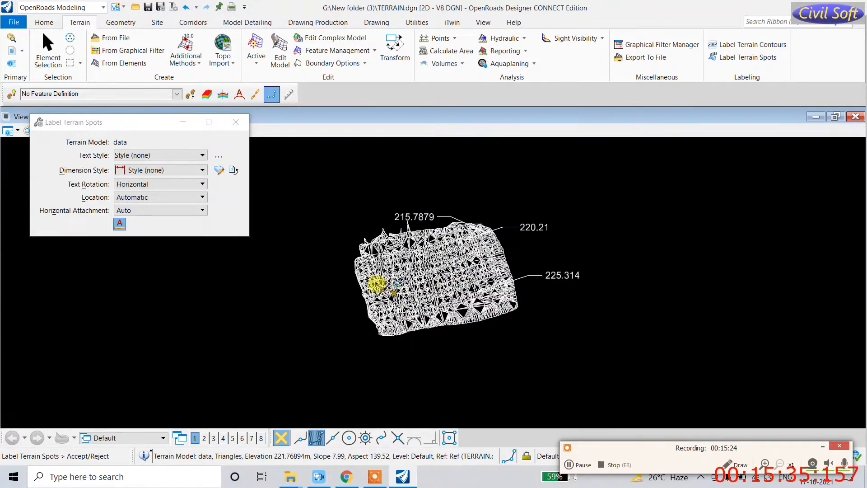
pyautogui.click(292, 286)
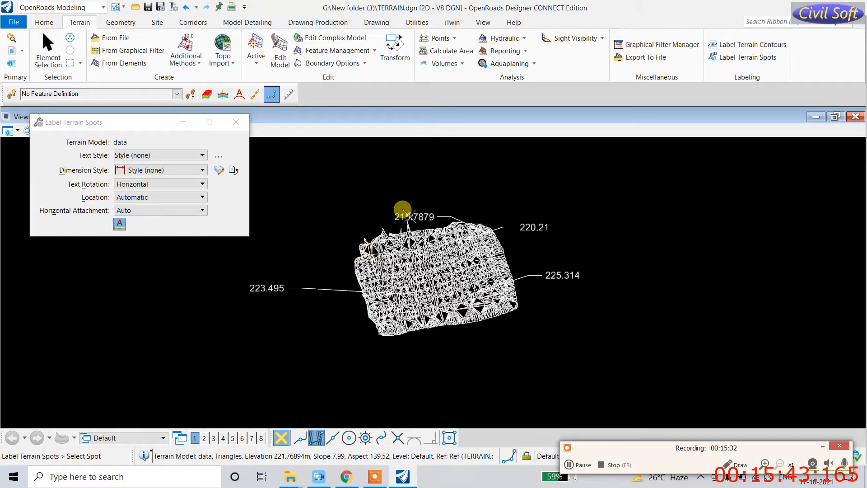
# Step: Place spot elevation labels 222.597, 210.5425 and 233.222 with leaders
pyautogui.scroll(5, 497, 226)
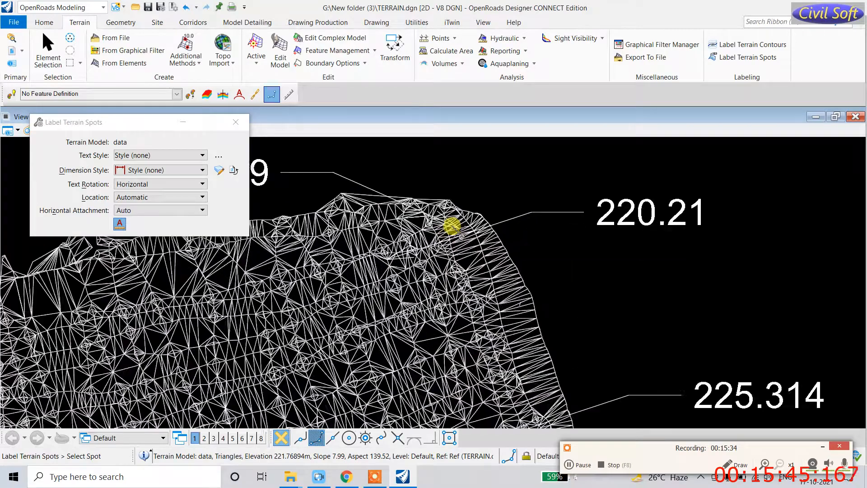
pyautogui.scroll(2, 453, 226)
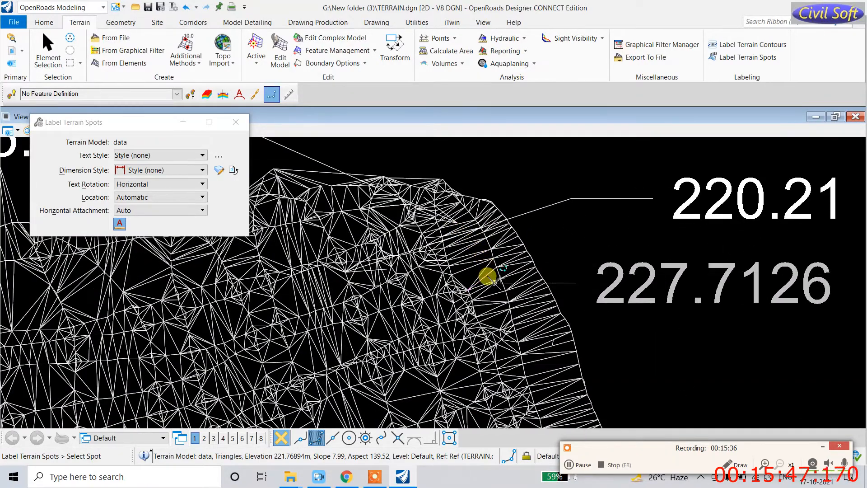
pyautogui.scroll(-2, 496, 289)
pyautogui.scroll(-3, 472, 311)
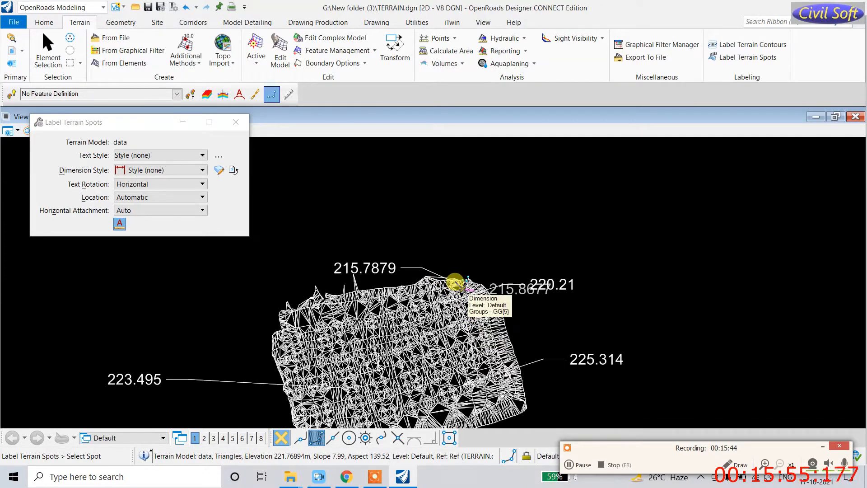
pyautogui.click(273, 282)
pyautogui.click(303, 289)
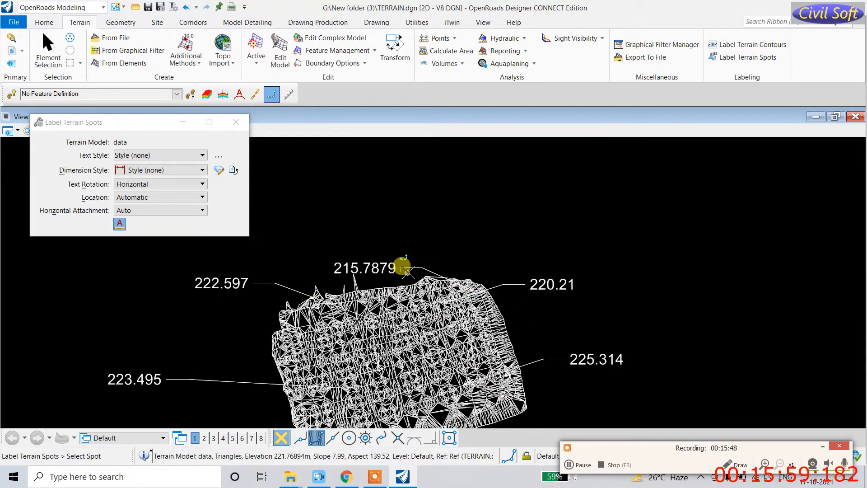
pyautogui.scroll(3, 400, 328)
pyautogui.scroll(2, 408, 337)
pyautogui.click(411, 342)
pyautogui.click(752, 311)
pyautogui.scroll(-5, 650, 284)
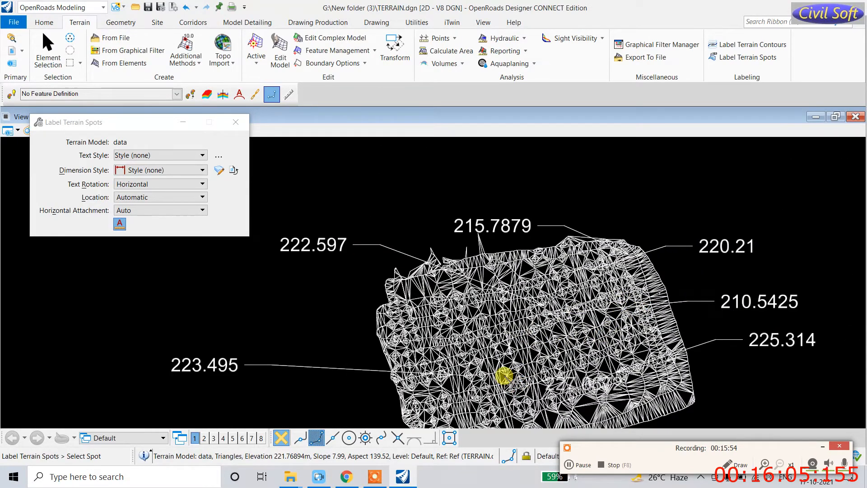
pyautogui.moveTo(494, 365)
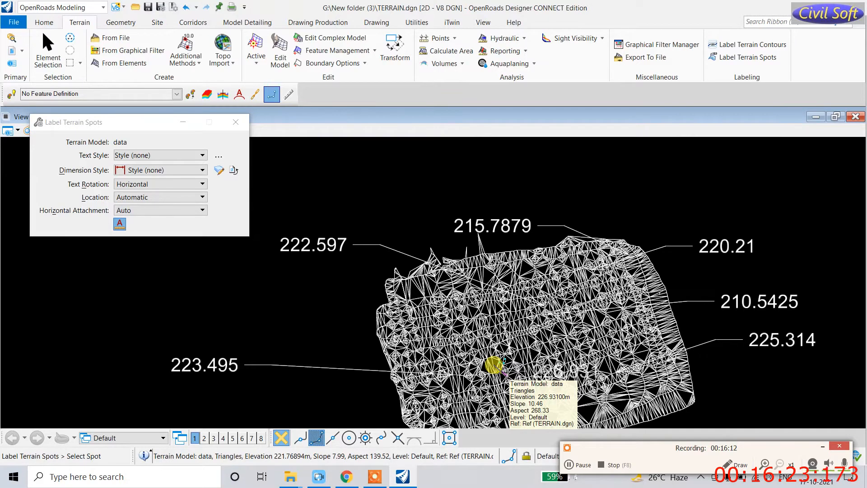
pyautogui.click(419, 315)
pyautogui.click(316, 301)
pyautogui.scroll(-2, 309, 352)
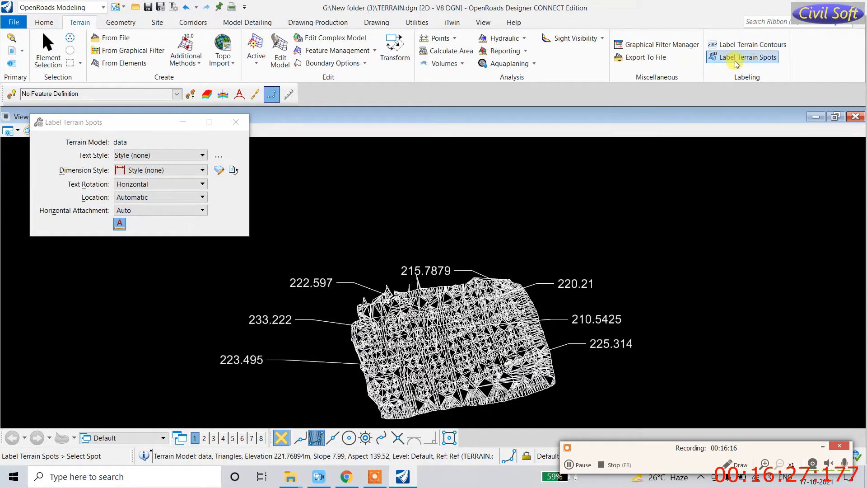
# Step: Select the terrain and set its Major Contours and Minor Contours to On
pyautogui.click(748, 45)
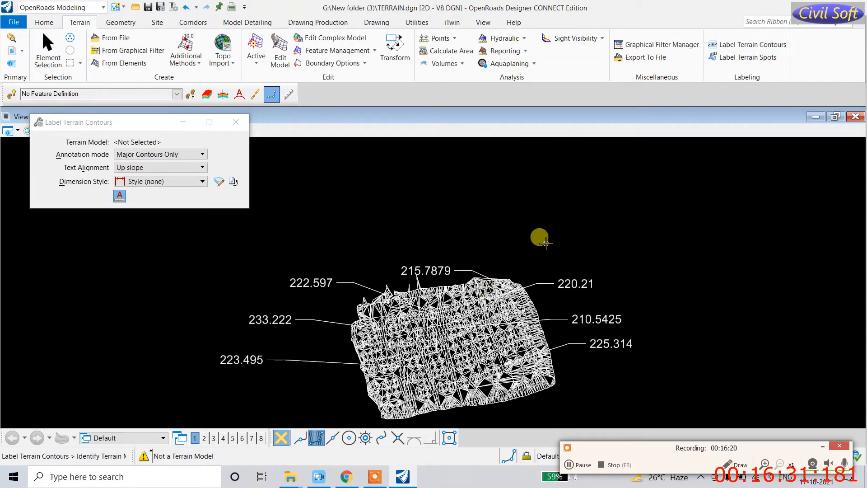
pyautogui.press('Escape')
pyautogui.scroll(3, 429, 283)
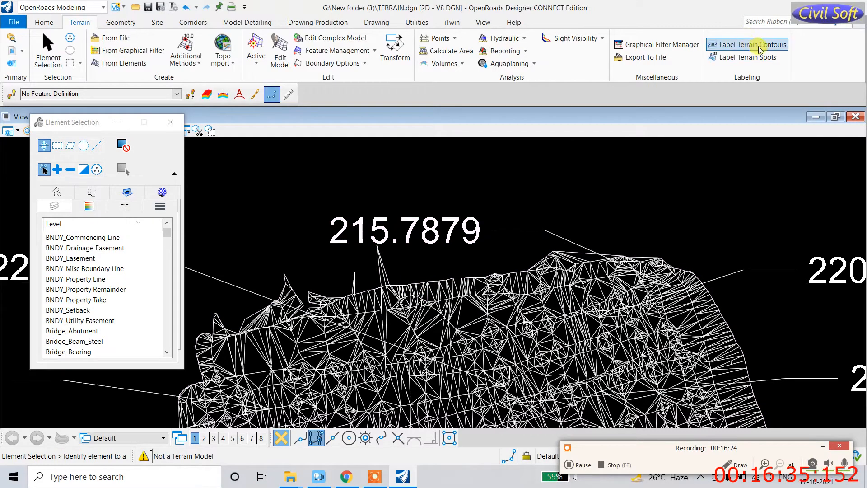
pyautogui.click(411, 286)
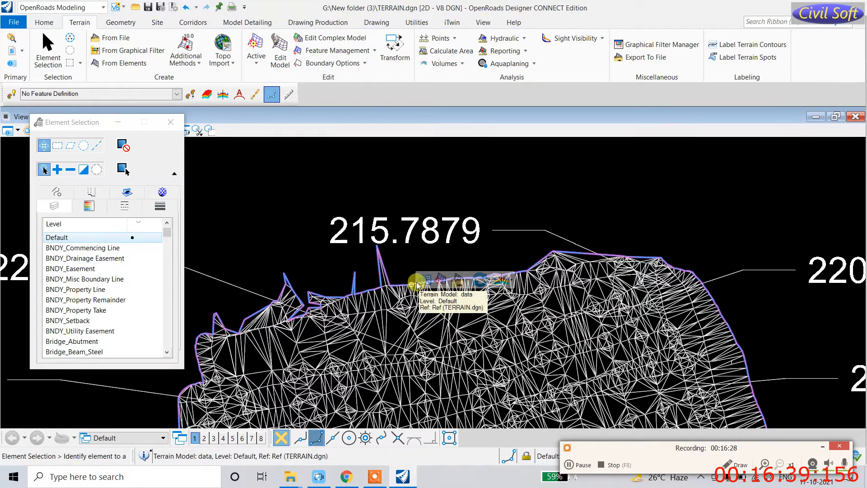
pyautogui.moveTo(420, 275)
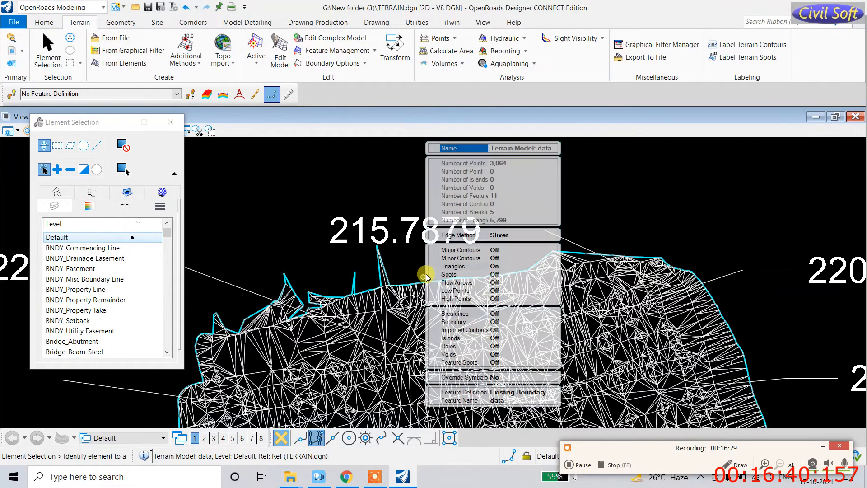
pyautogui.click(487, 250)
pyautogui.click(553, 249)
pyautogui.click(513, 267)
pyautogui.click(511, 258)
pyautogui.click(553, 257)
pyautogui.click(536, 270)
pyautogui.click(552, 258)
pyautogui.click(509, 275)
# Step: Turn the terrain's Triangles display off and start Label Terrain Contours
pyautogui.click(498, 272)
pyautogui.click(496, 267)
pyautogui.click(553, 266)
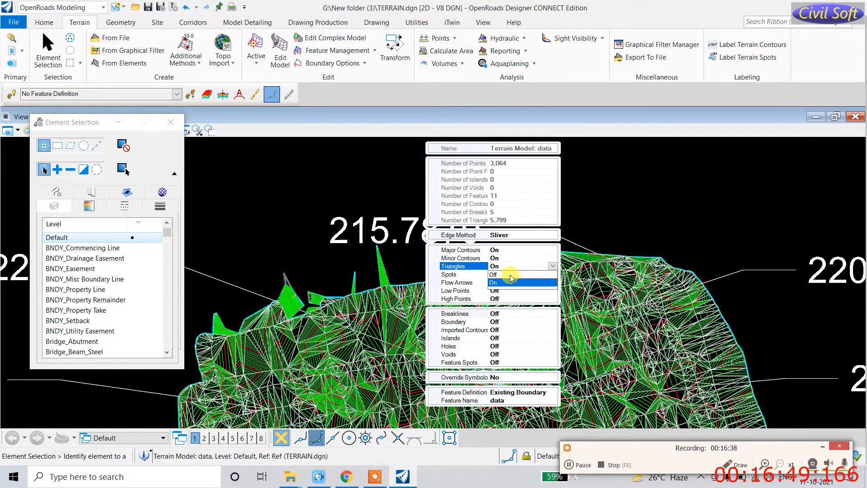
pyautogui.click(509, 275)
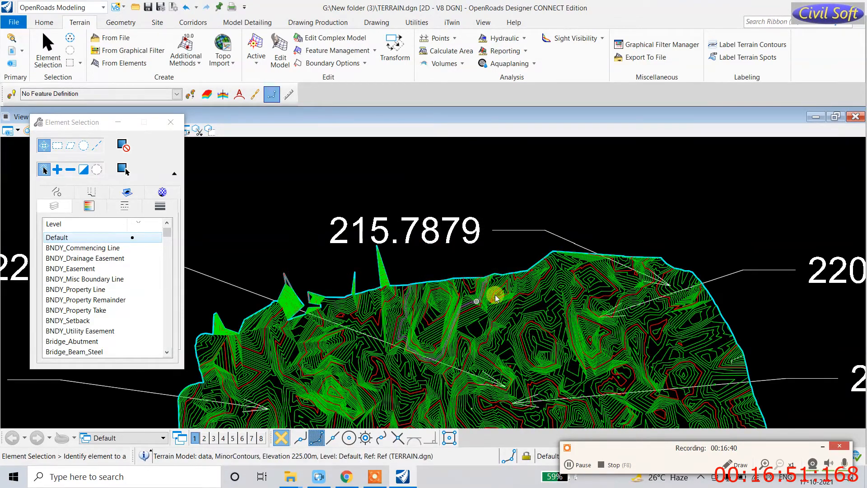
pyautogui.click(741, 46)
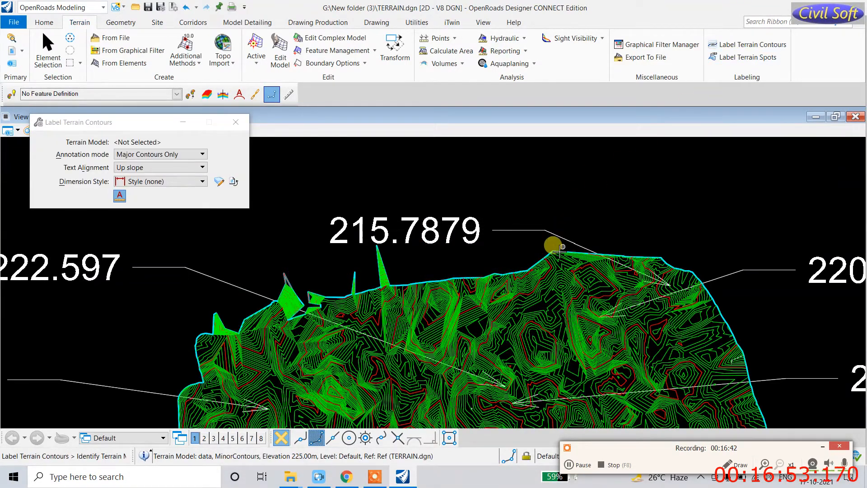
# Step: Place major contour labels along a line across the terrain, then undo the misplaced labels
pyautogui.click(537, 270)
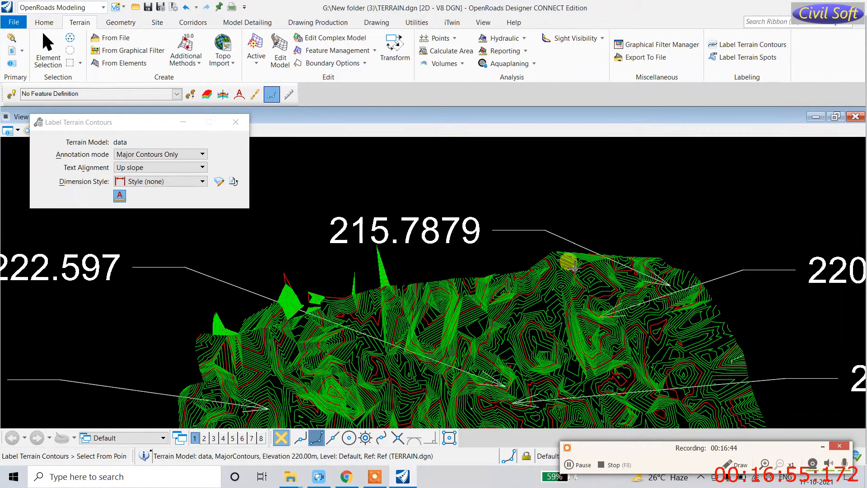
pyautogui.click(582, 257)
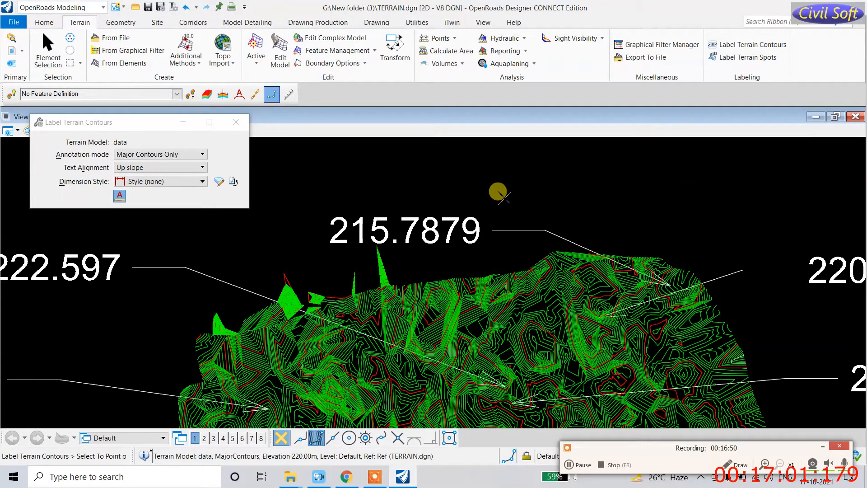
pyautogui.scroll(-1, 524, 271)
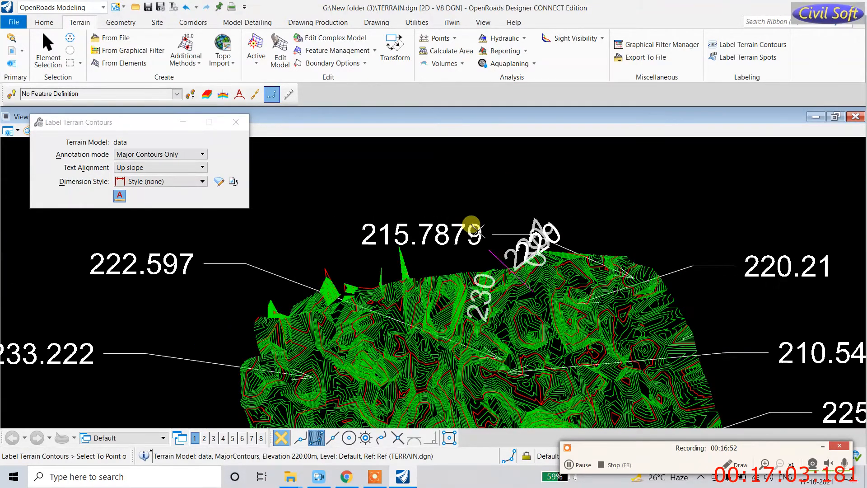
pyautogui.scroll(-4, 519, 239)
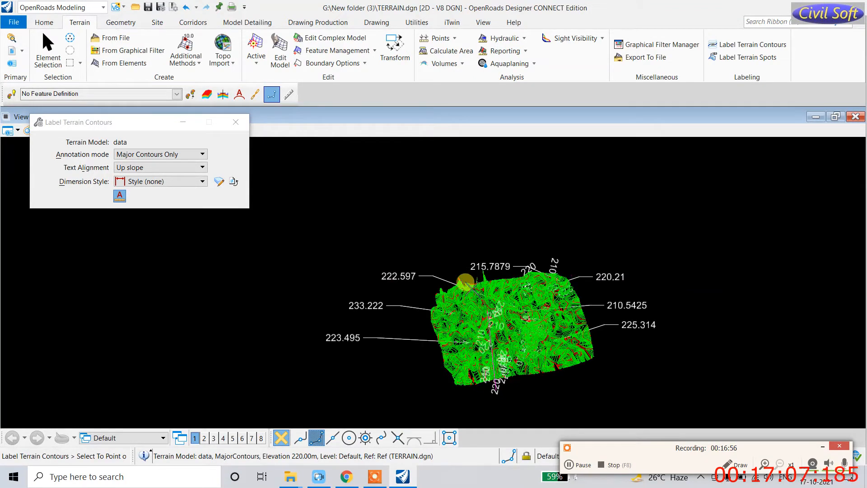
pyautogui.click(450, 381)
pyautogui.click(431, 279)
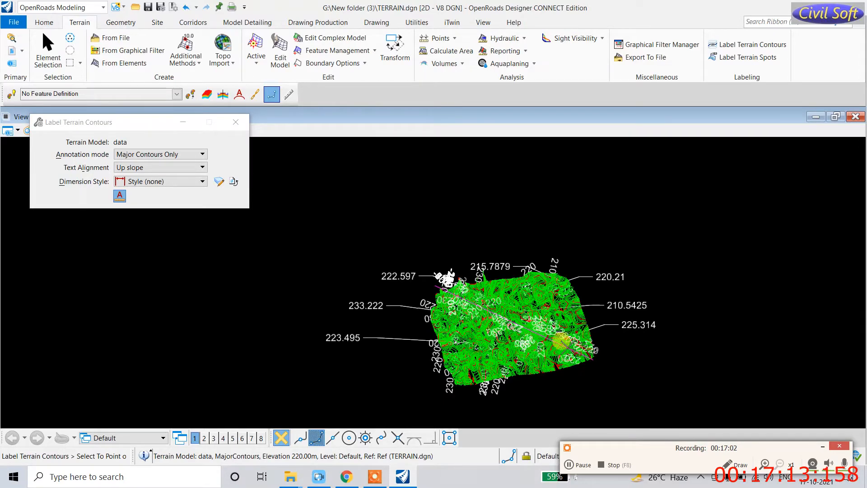
pyautogui.hotkey('ctrl', 'z')
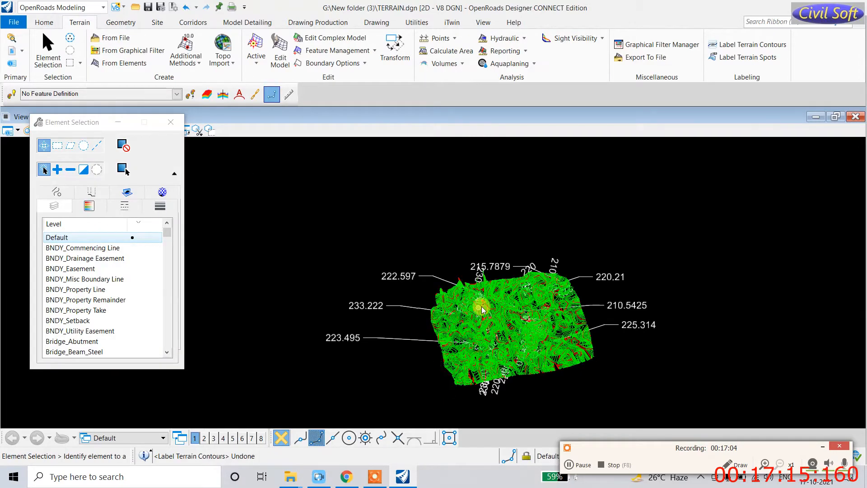
pyautogui.hotkey('ctrl', 'z')
pyautogui.hotkey('ctrl', 'z')
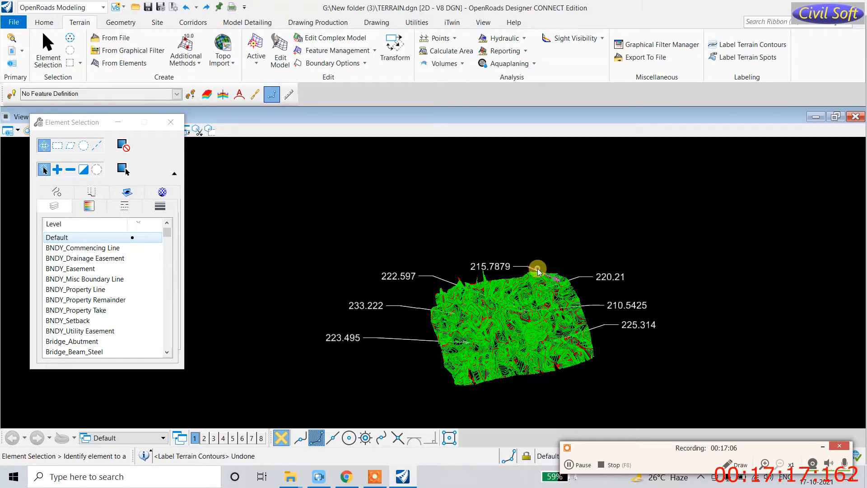
# Step: Restart contour labelling on the terrain, starting the label line at its right edge
pyautogui.click(759, 49)
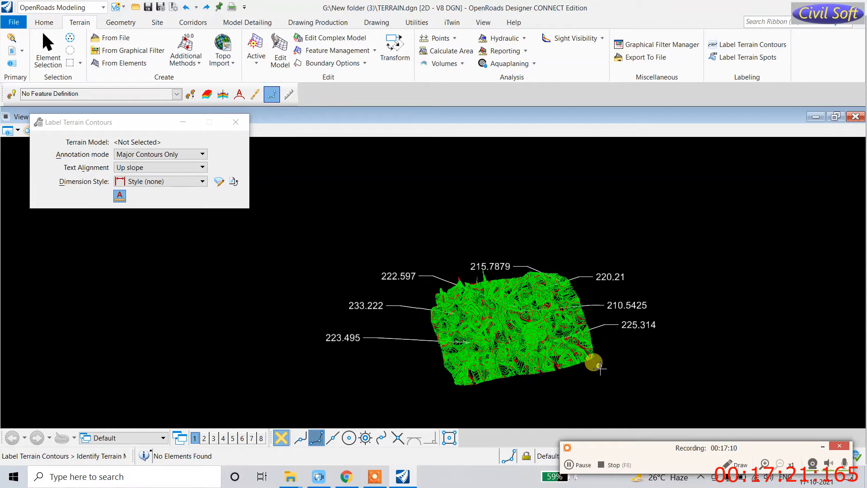
pyautogui.click(567, 312)
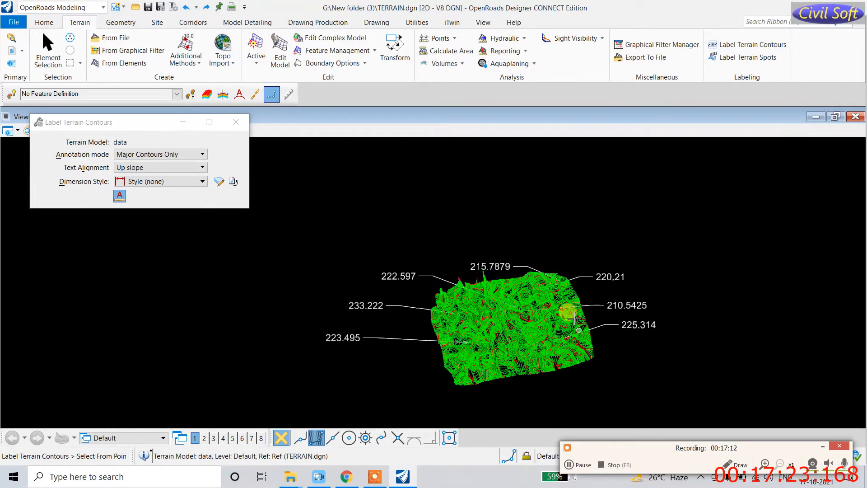
pyautogui.click(560, 266)
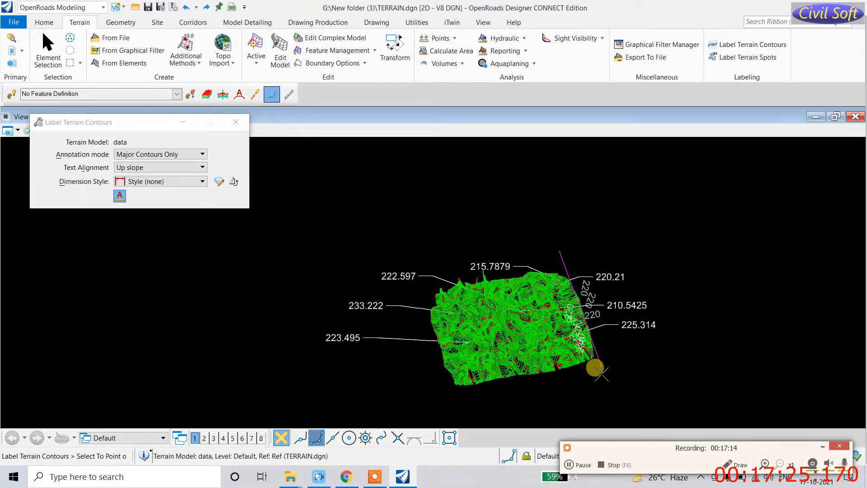
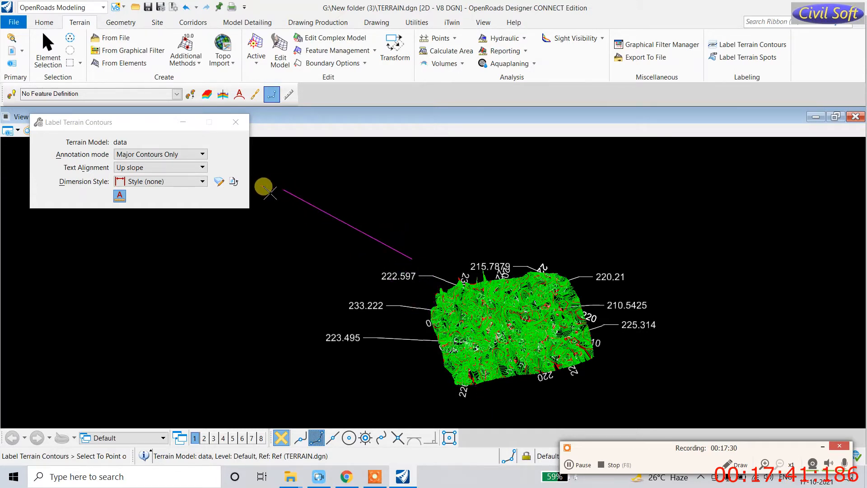
# Step: Set the Annotation mode to All Contours and end the labelling command
pyautogui.click(195, 155)
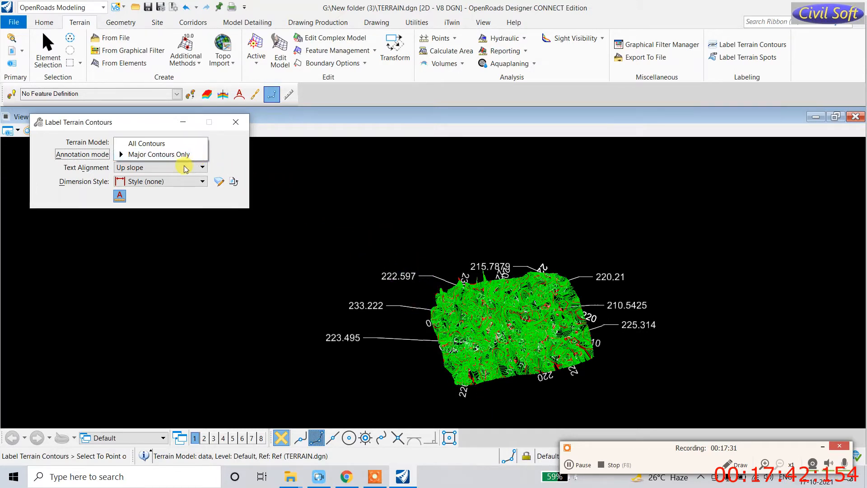
pyautogui.click(165, 143)
pyautogui.scroll(2, 482, 275)
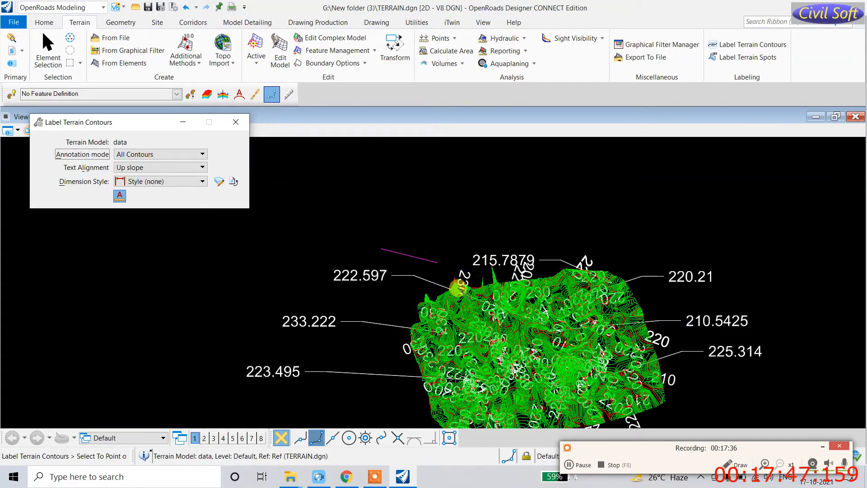
pyautogui.press('Escape')
# Step: Relaunch Label Terrain Contours, keep Style (none) and open its dimension style settings
pyautogui.scroll(2, 467, 296)
pyautogui.scroll(1, 467, 297)
pyautogui.scroll(-1, 454, 287)
pyautogui.scroll(5, 561, 294)
pyautogui.scroll(-4, 543, 300)
pyautogui.scroll(-2, 492, 307)
pyautogui.scroll(6, 569, 328)
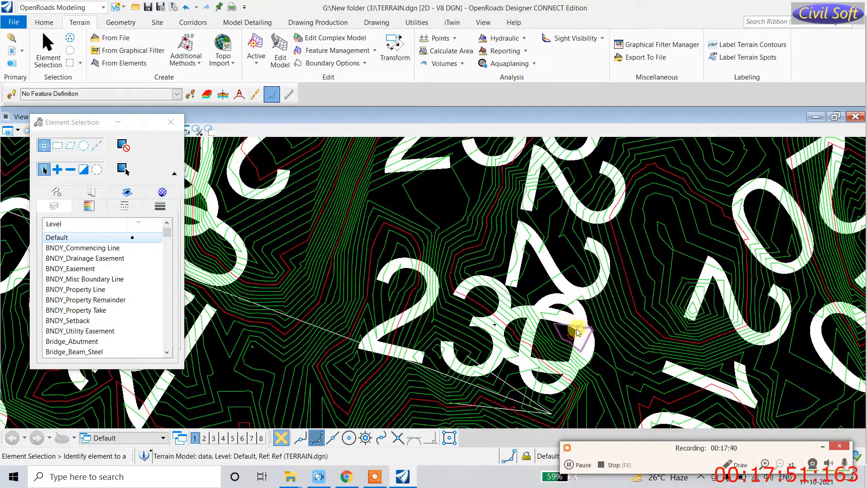
pyautogui.click(500, 311)
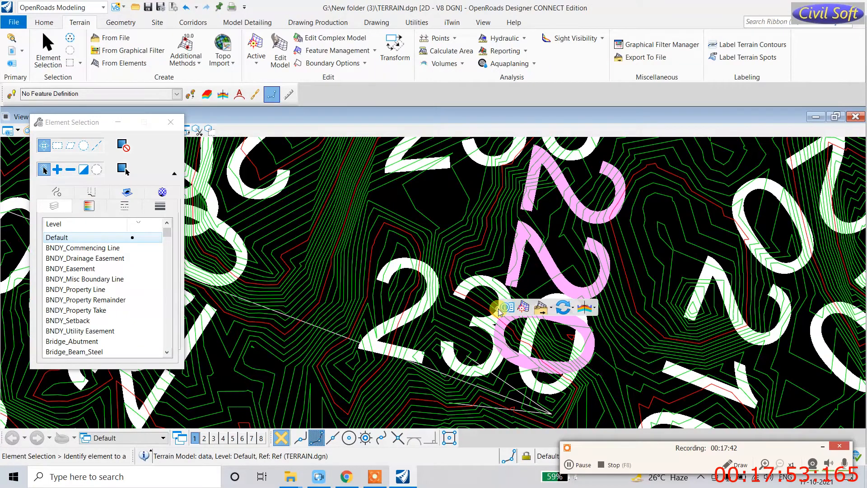
pyautogui.click(736, 44)
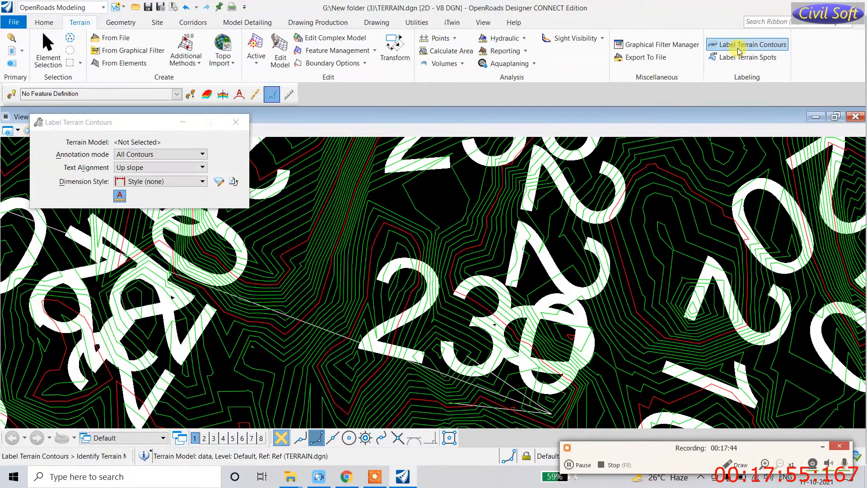
pyautogui.click(175, 183)
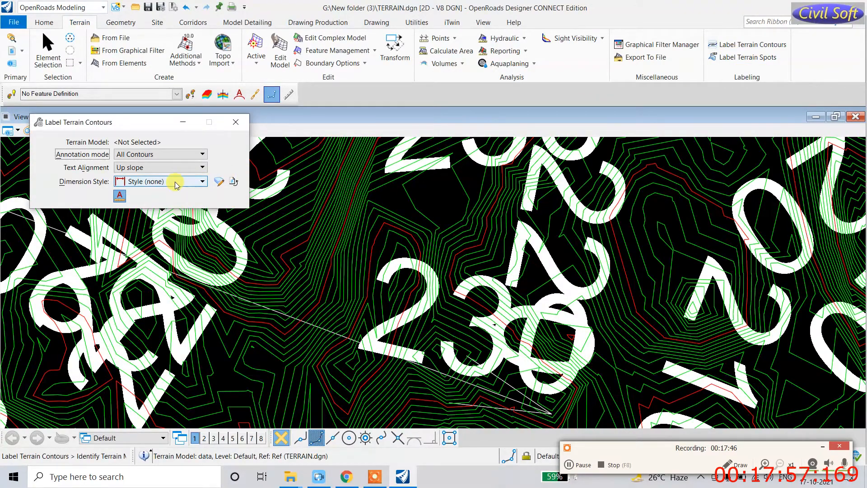
pyautogui.click(175, 193)
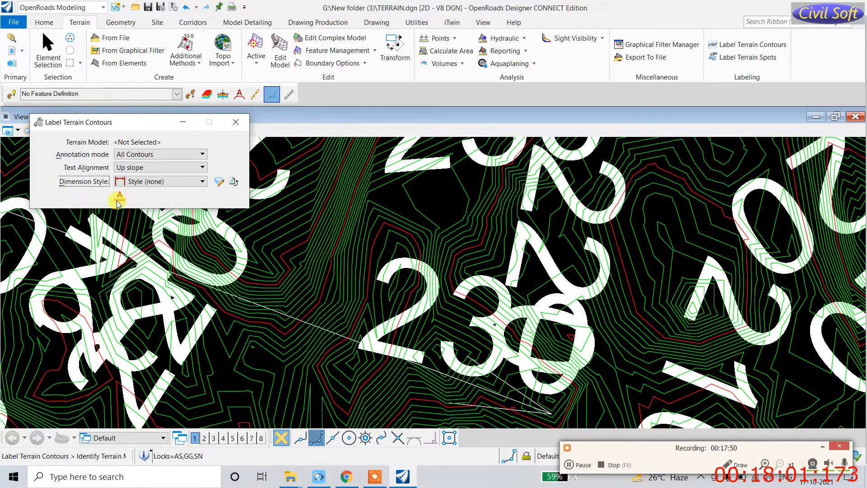
pyautogui.click(219, 182)
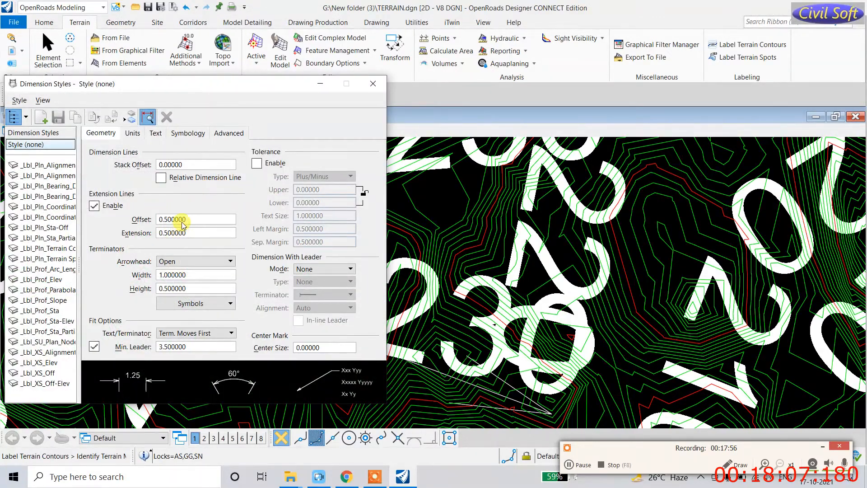
# Step: Abandon the offset edit, restart contour labelling and open the dimension style Text settings
pyautogui.click(193, 289)
pyautogui.press('BackSpace')
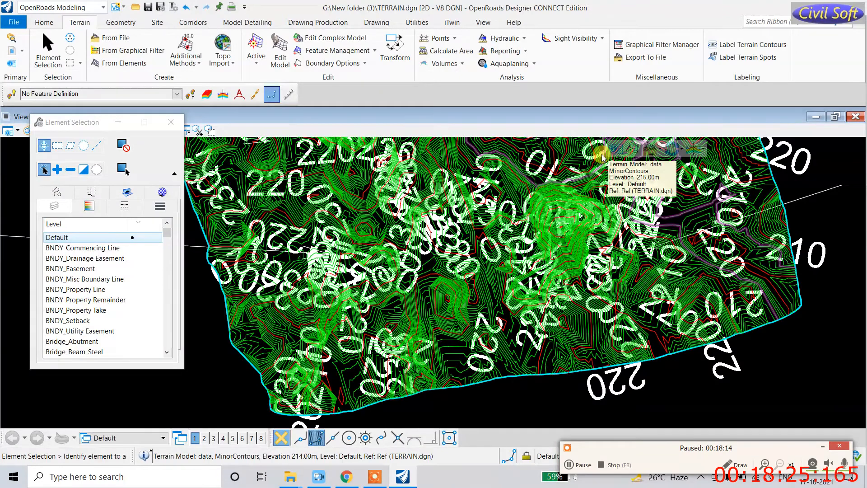
pyautogui.click(740, 45)
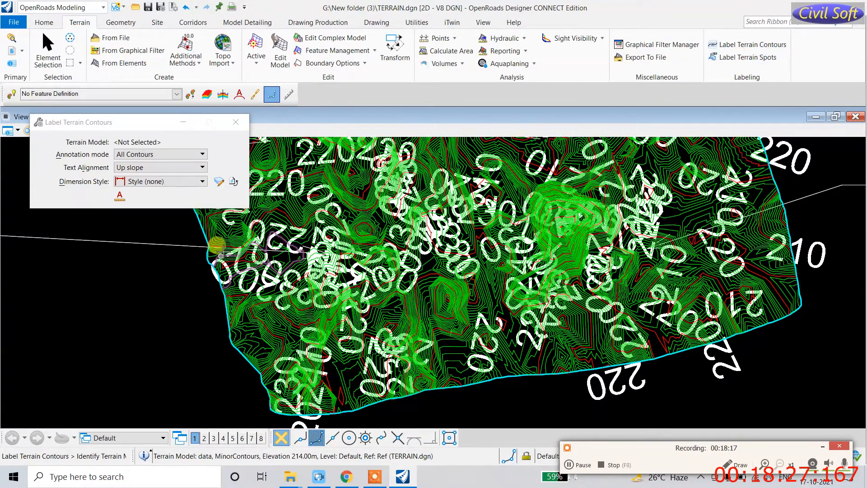
pyautogui.click(231, 181)
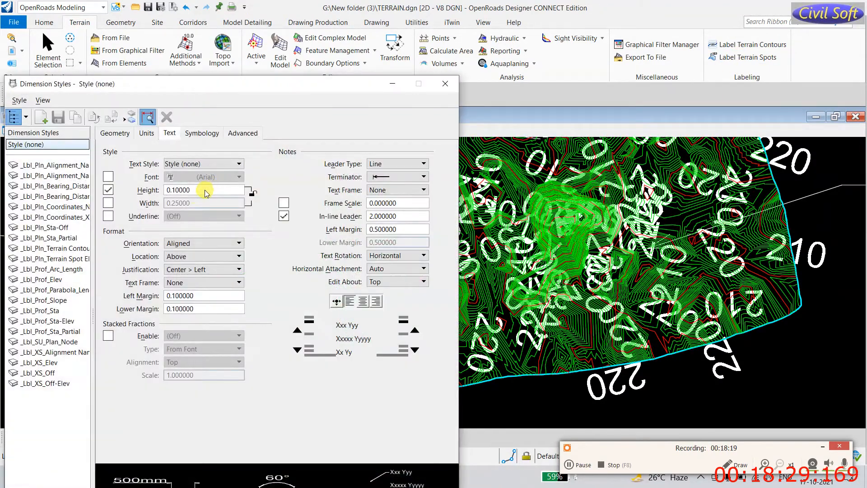
# Step: Change the Style (none) text height to 0.25 and close Dimension Styles
pyautogui.click(194, 193)
pyautogui.press('BackSpace')
pyautogui.press('BackSpace')
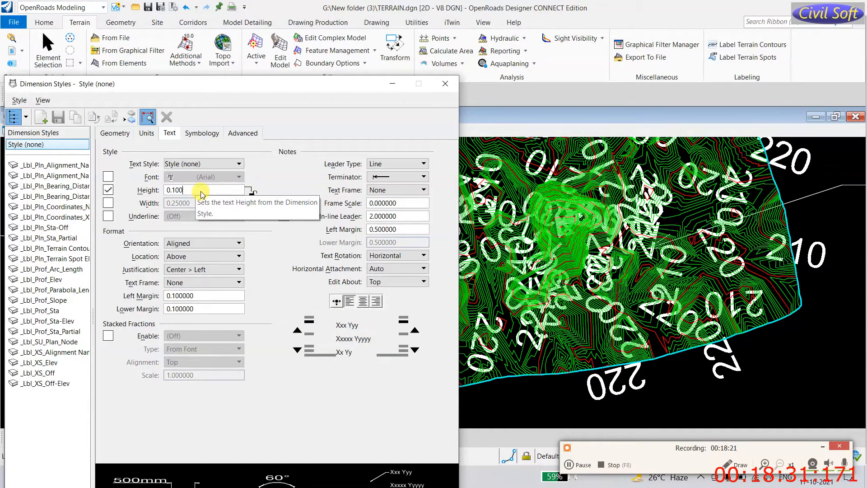
pyautogui.write('25')
pyautogui.press('Tab')
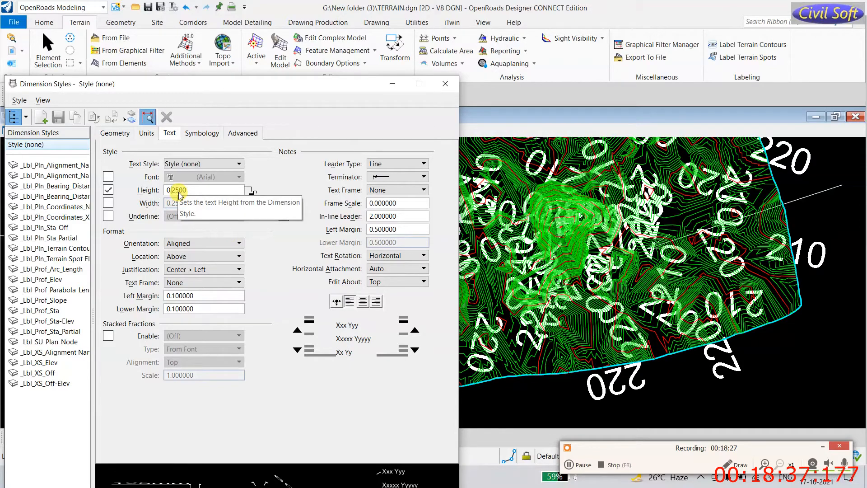
pyautogui.hotkey('ctrl', 'z')
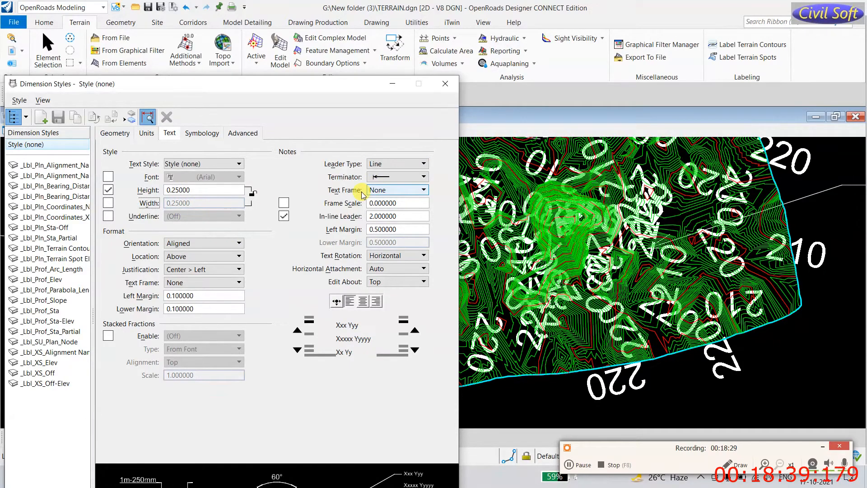
pyautogui.click(445, 86)
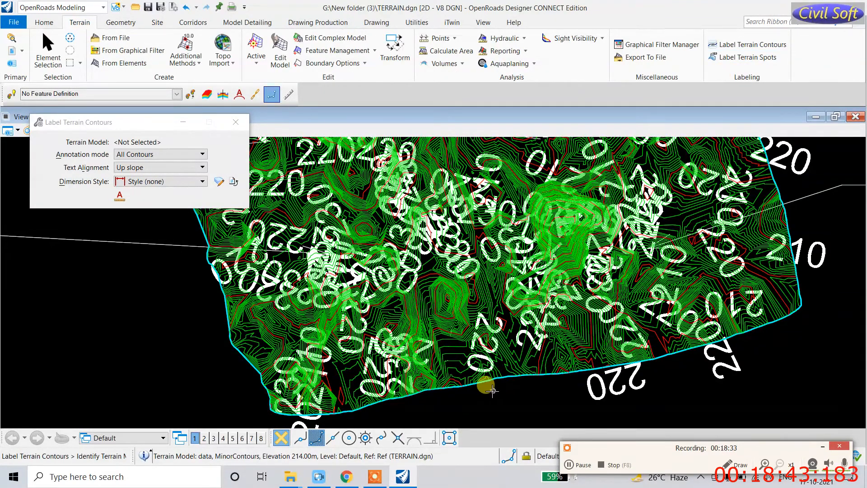
# Step: Pick the terrain model, draw a labelling line across its contours, then zoom in on them
pyautogui.click(767, 229)
pyautogui.click(789, 330)
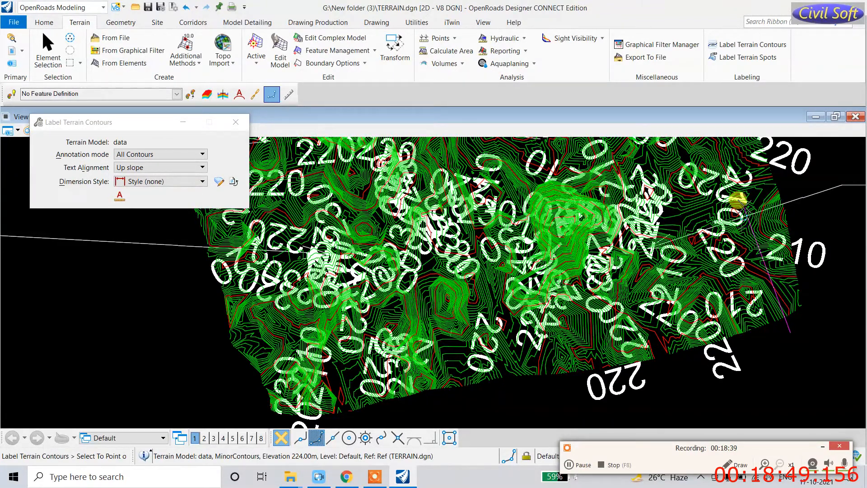
pyautogui.click(822, 206)
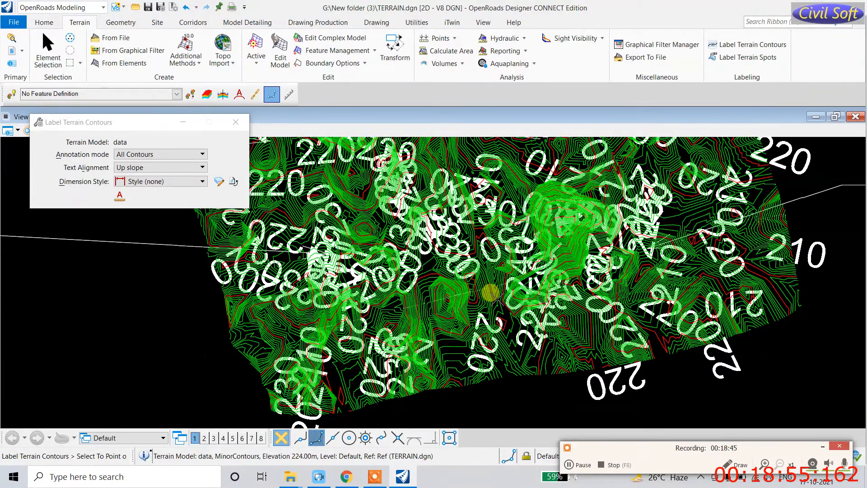
pyautogui.scroll(1, 489, 285)
pyautogui.scroll(1, 456, 266)
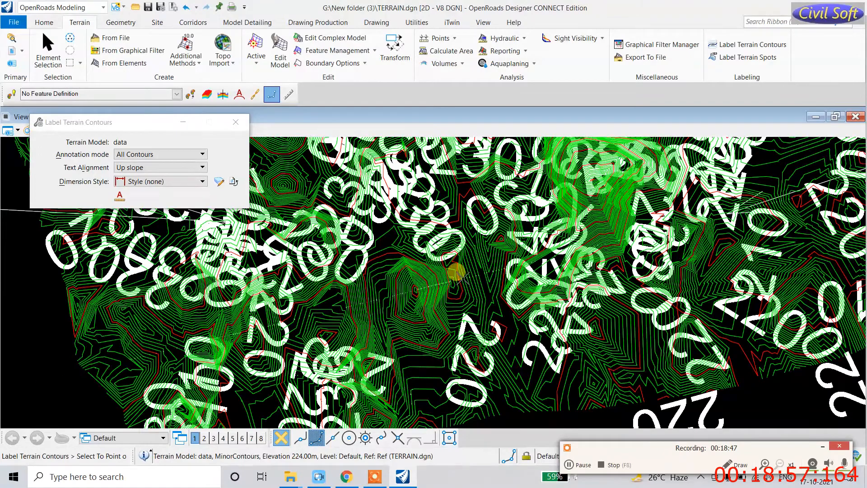
pyautogui.scroll(1, 462, 275)
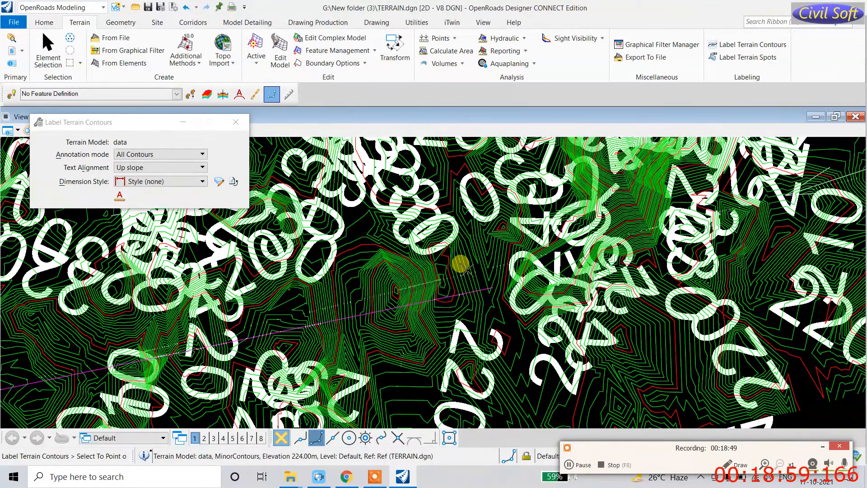
pyautogui.scroll(1, 457, 266)
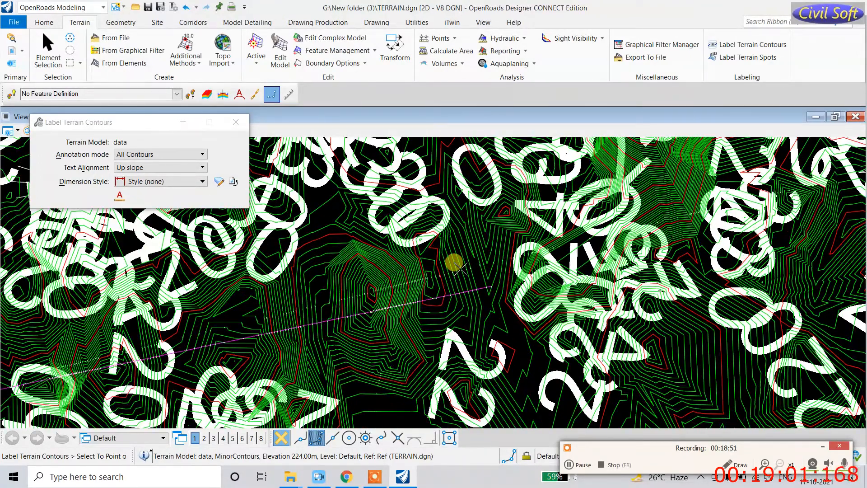
pyautogui.scroll(1, 452, 262)
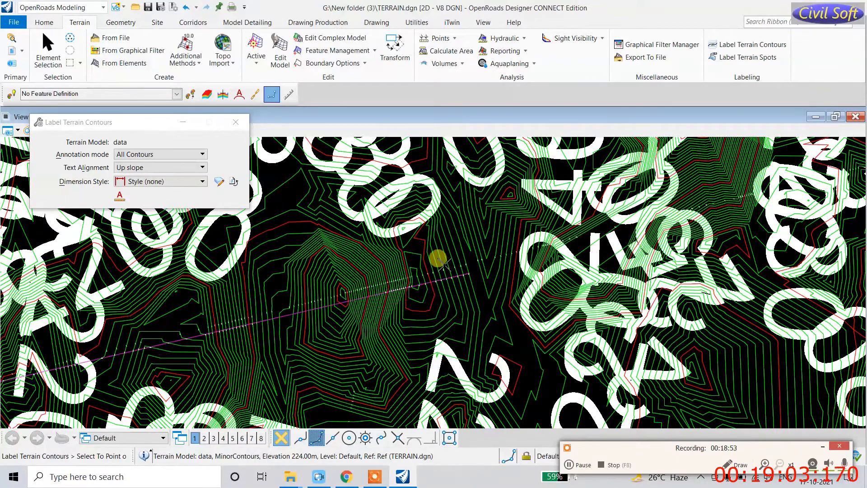
pyautogui.scroll(1, 444, 264)
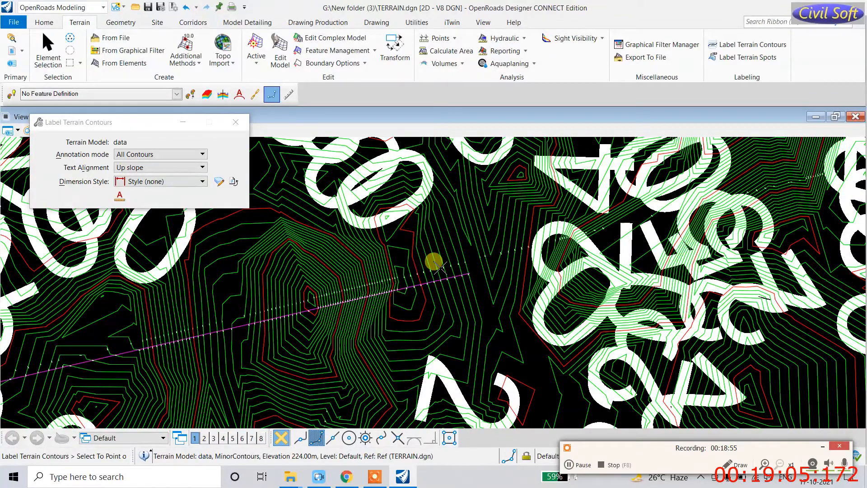
pyautogui.scroll(1, 435, 264)
pyautogui.scroll(1, 436, 260)
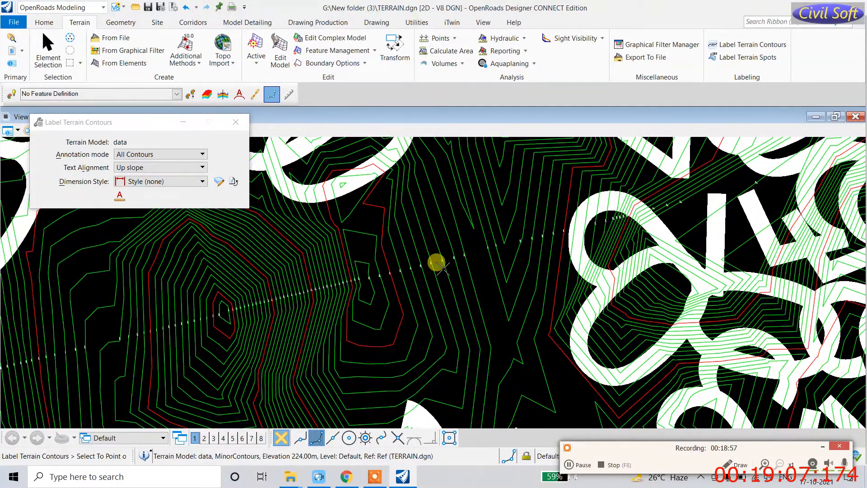
pyautogui.scroll(1, 431, 276)
pyautogui.scroll(1, 407, 276)
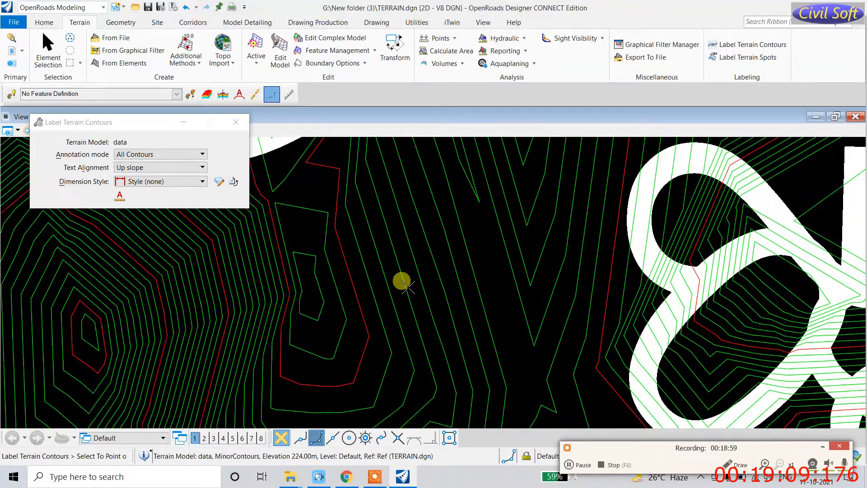
pyautogui.scroll(1, 411, 288)
pyautogui.scroll(1, 431, 301)
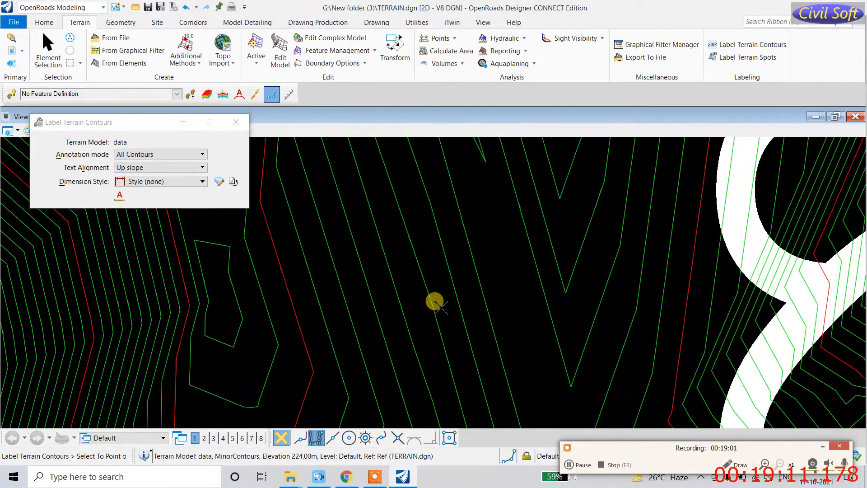
pyautogui.scroll(1, 440, 298)
pyautogui.scroll(1, 441, 297)
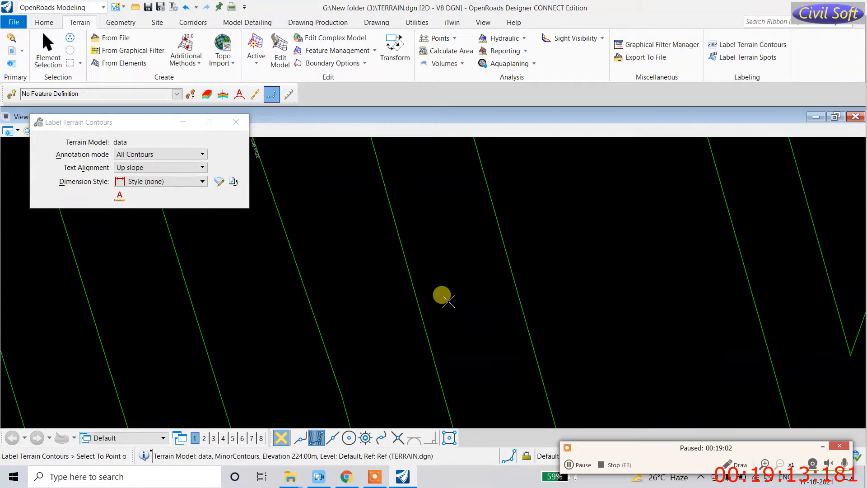
pyautogui.scroll(1, 441, 296)
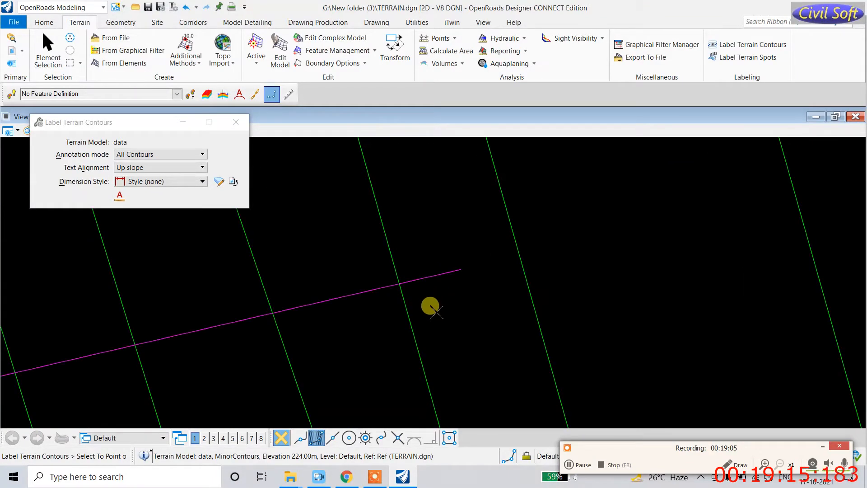
pyautogui.scroll(1, 431, 332)
pyautogui.scroll(1, 449, 325)
pyautogui.scroll(1, 456, 330)
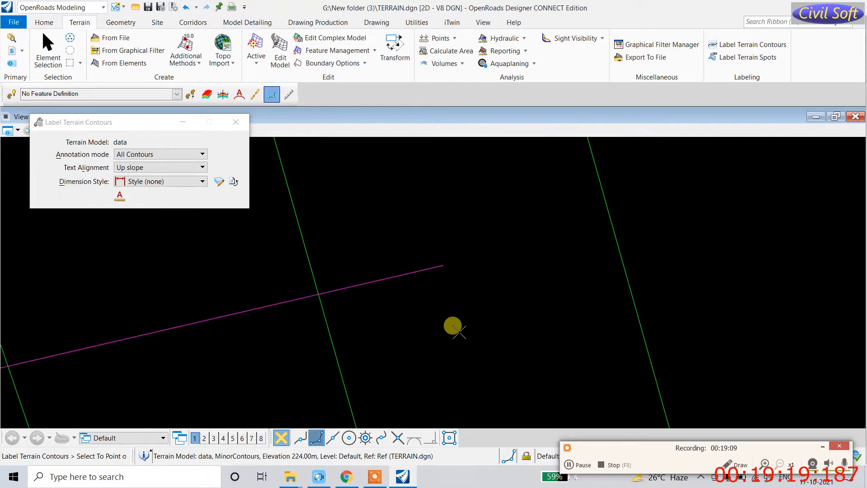
pyautogui.scroll(1, 460, 335)
# Step: Reset the labelling command and zoom around to review labels like 229m-0mm and 226.00m
pyautogui.rightClick(460, 337)
pyautogui.scroll(-3, 461, 338)
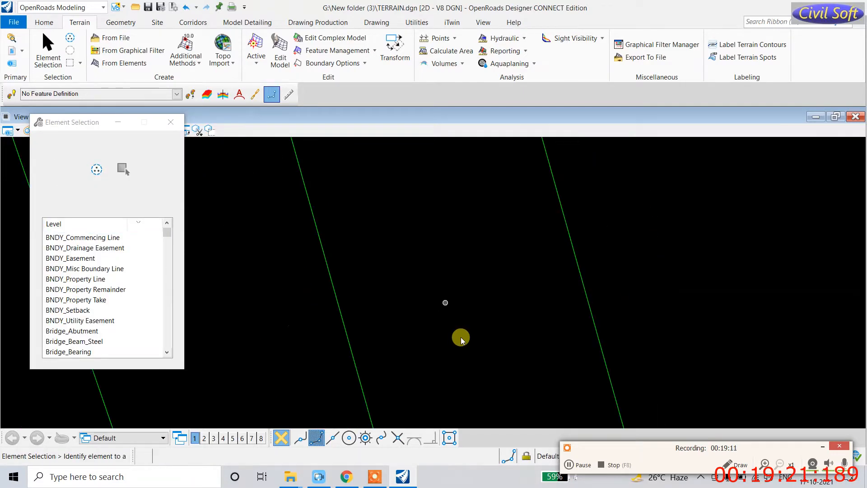
pyautogui.scroll(-5, 460, 335)
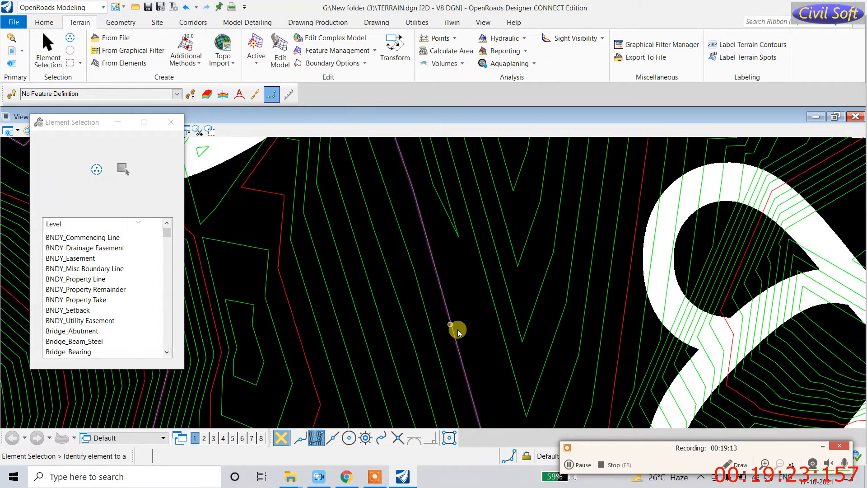
pyautogui.scroll(-6, 460, 330)
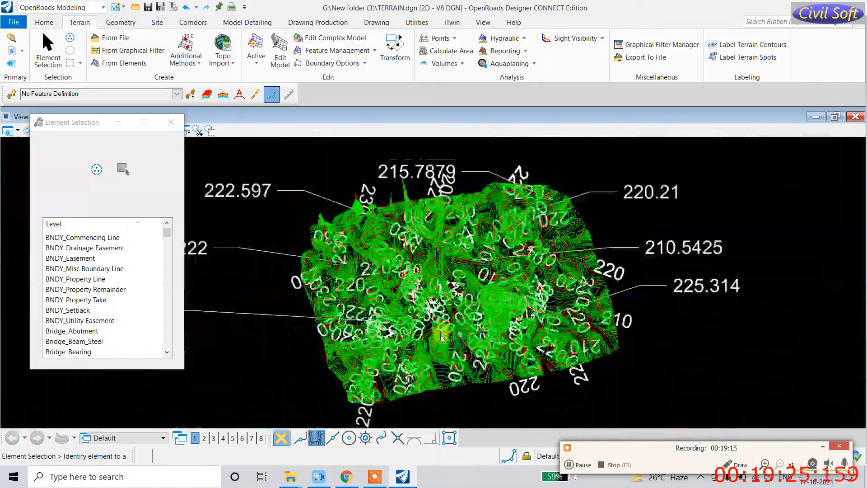
pyautogui.scroll(10, 445, 340)
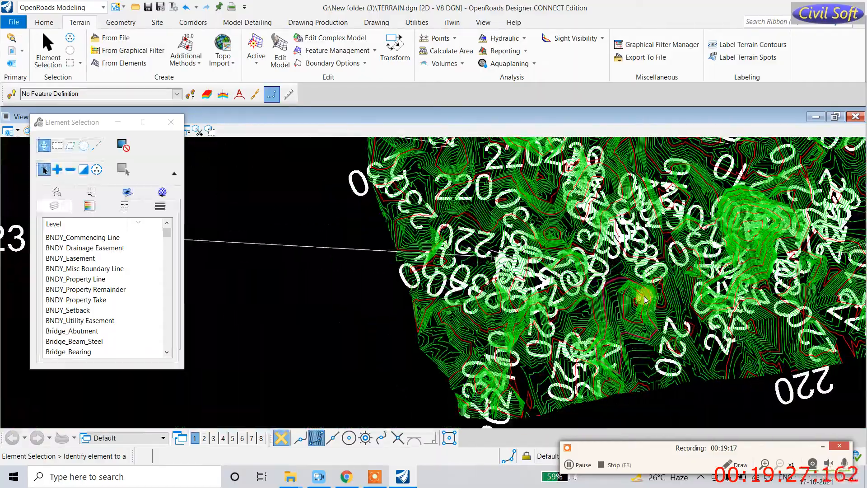
pyautogui.scroll(5, 641, 309)
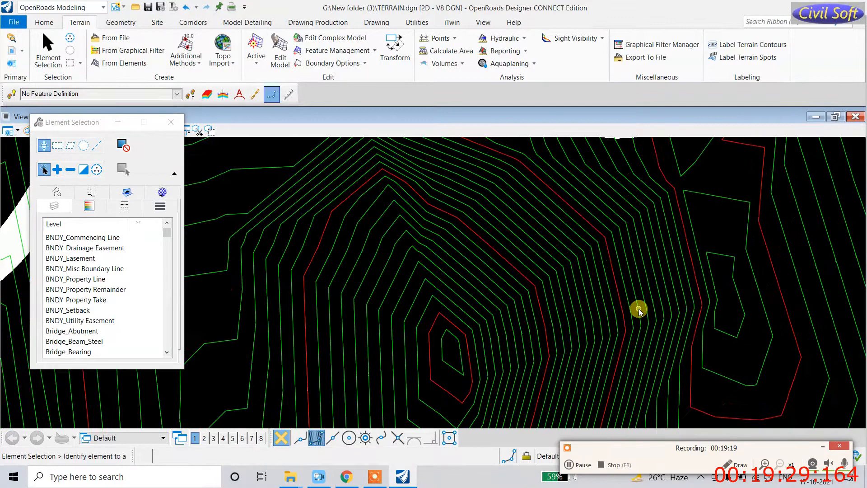
pyautogui.scroll(5, 638, 307)
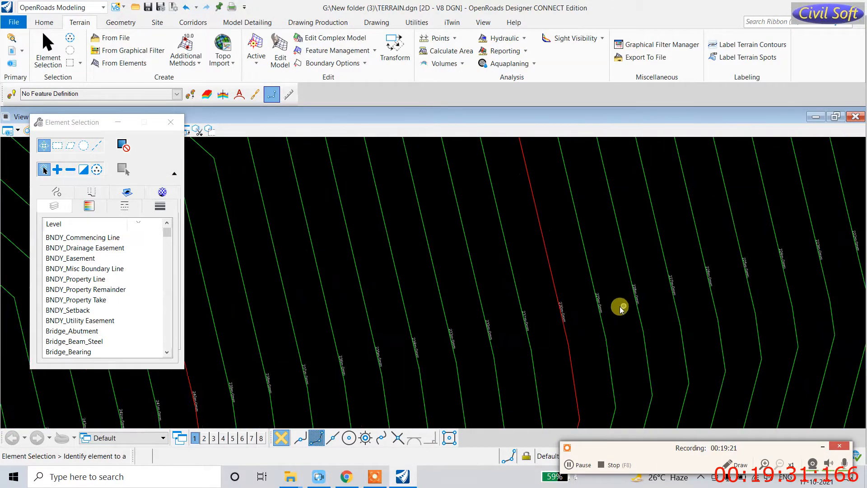
pyautogui.scroll(-1, 579, 318)
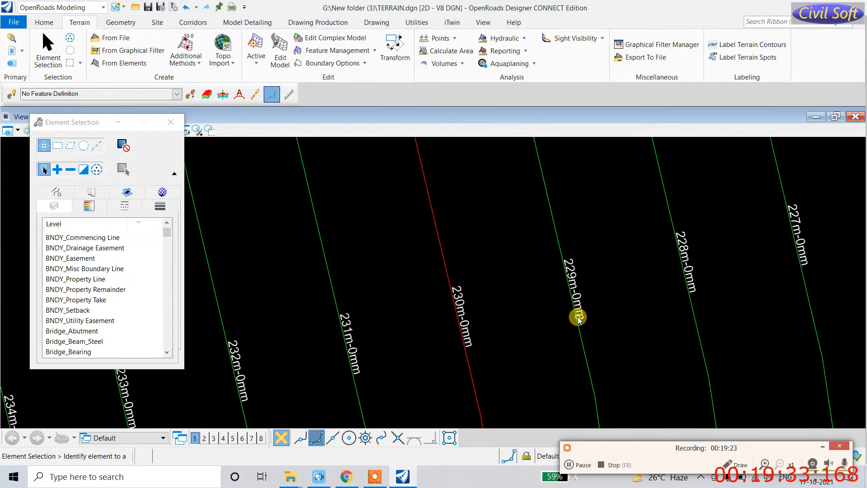
pyautogui.scroll(2, 579, 318)
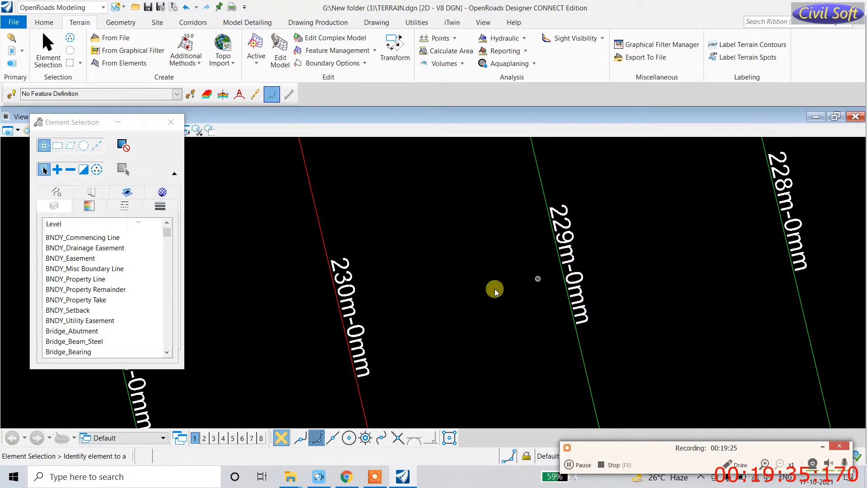
pyautogui.scroll(-1, 408, 329)
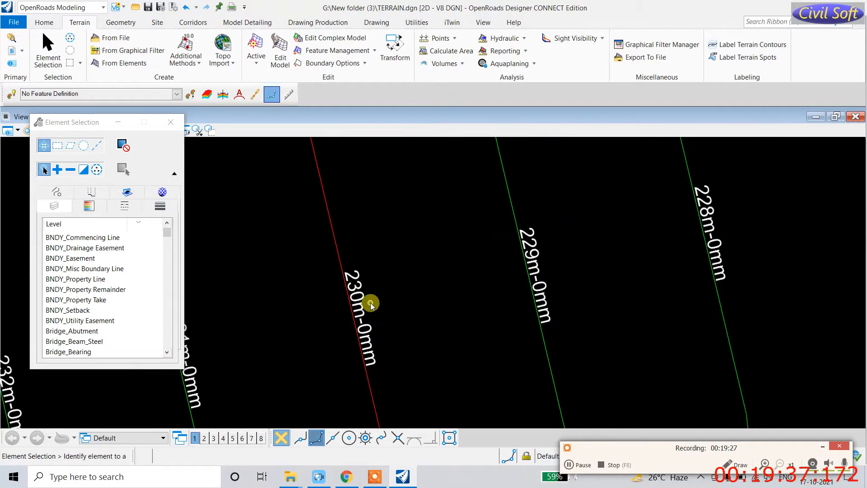
pyautogui.scroll(-6, 366, 360)
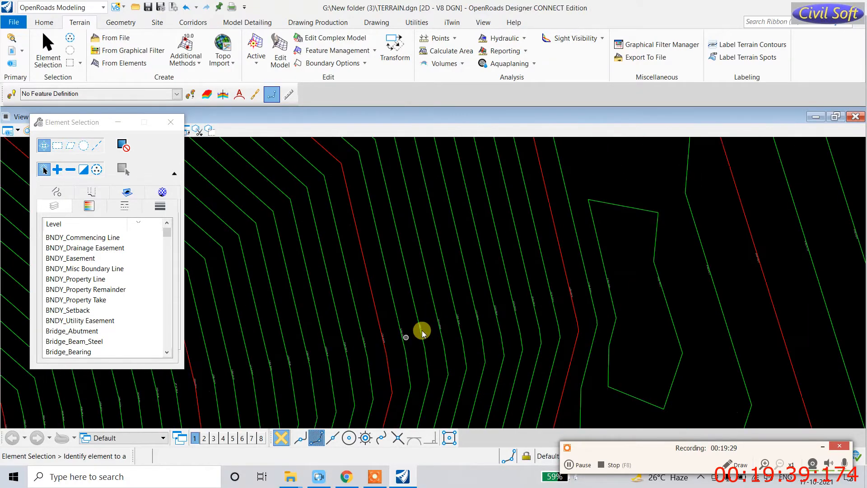
pyautogui.scroll(5, 462, 317)
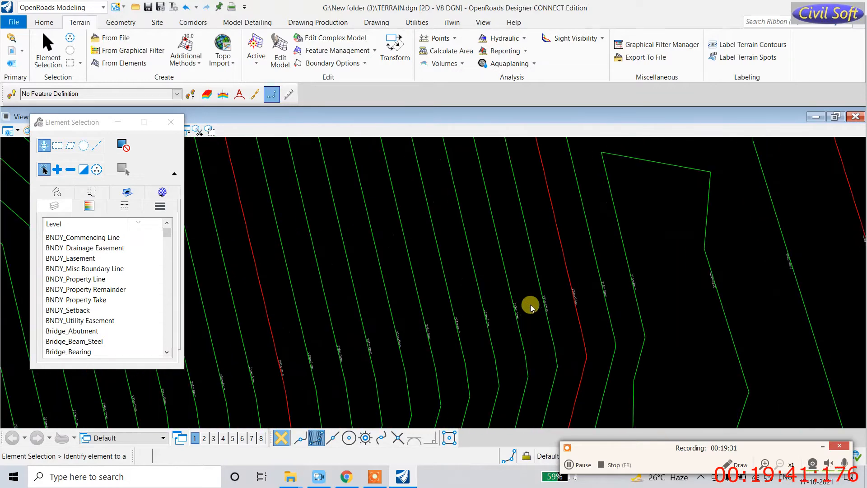
pyautogui.scroll(4, 528, 308)
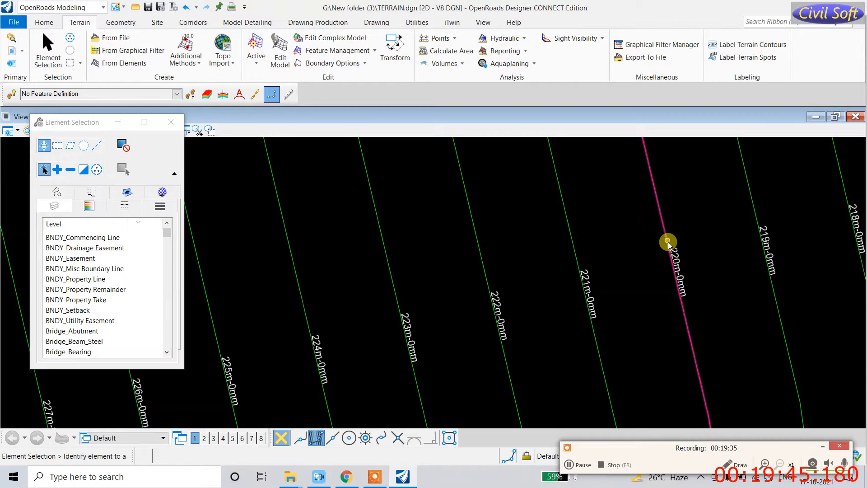
pyautogui.moveTo(668, 242)
pyautogui.scroll(-6, 668, 242)
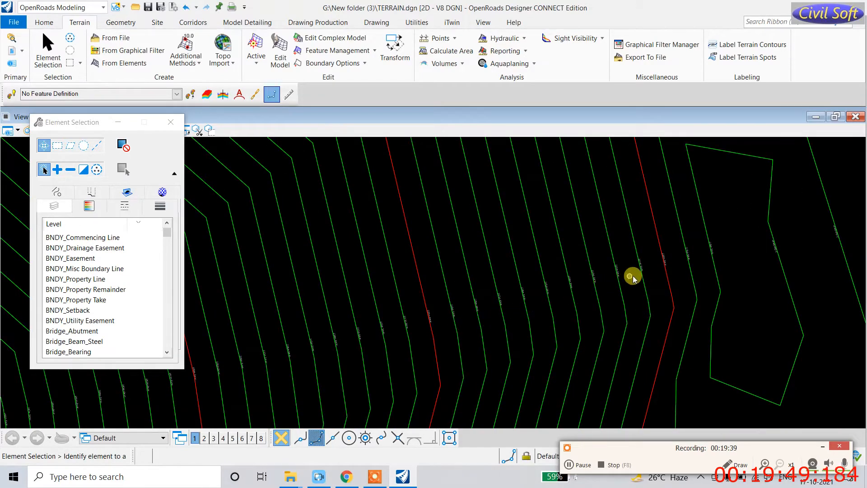
pyautogui.scroll(5, 597, 279)
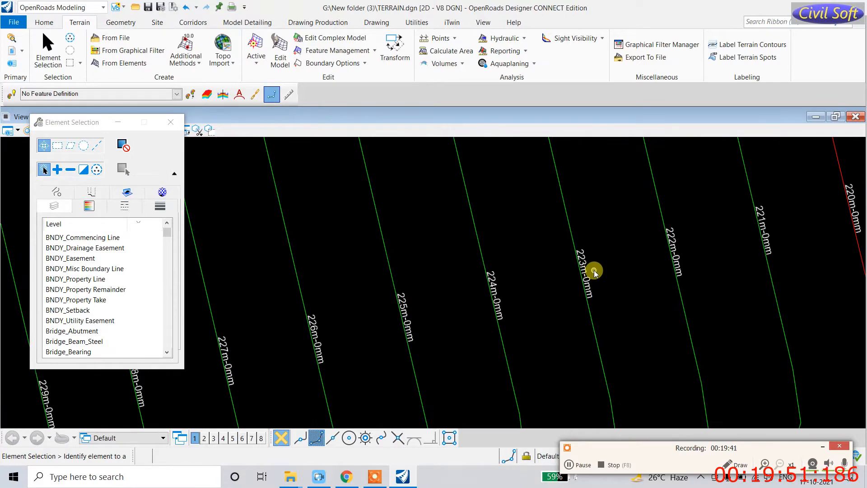
pyautogui.scroll(-3, 596, 275)
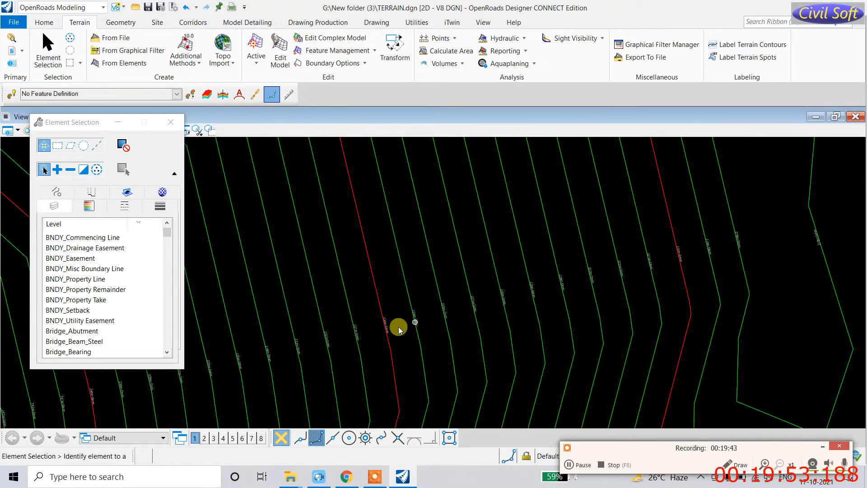
pyautogui.scroll(3, 394, 323)
pyautogui.scroll(-2, 374, 333)
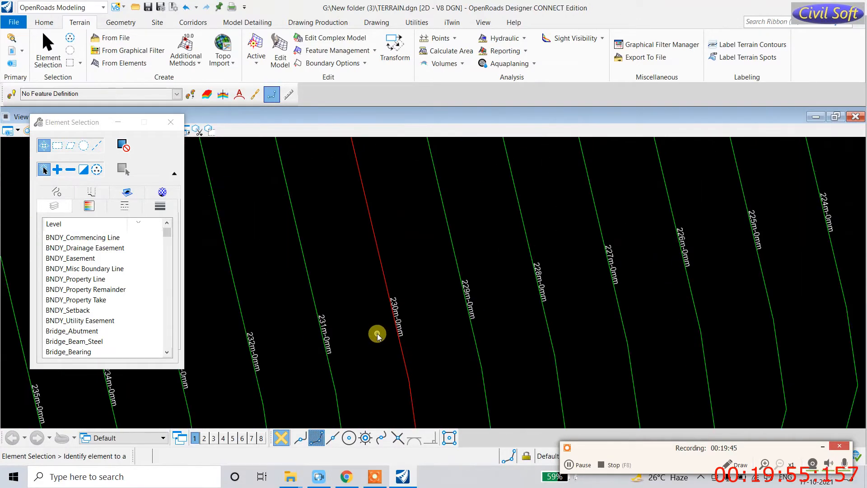
pyautogui.scroll(-5, 371, 333)
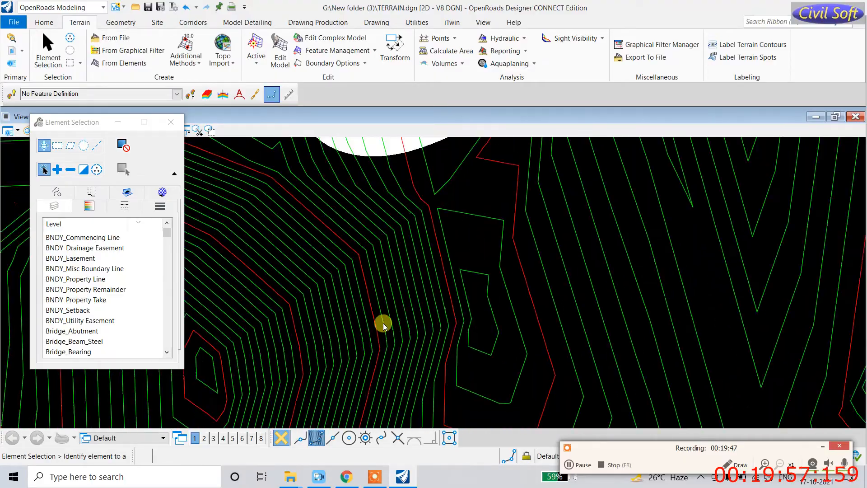
pyautogui.scroll(-5, 396, 322)
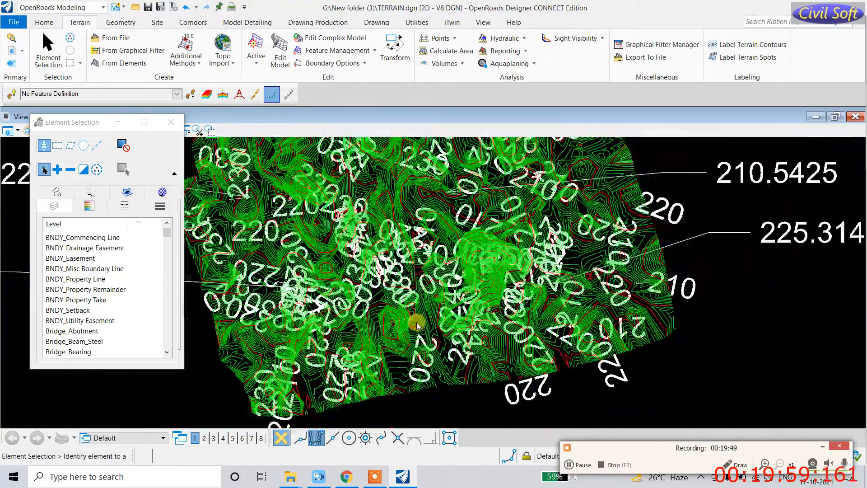
pyautogui.scroll(4, 267, 353)
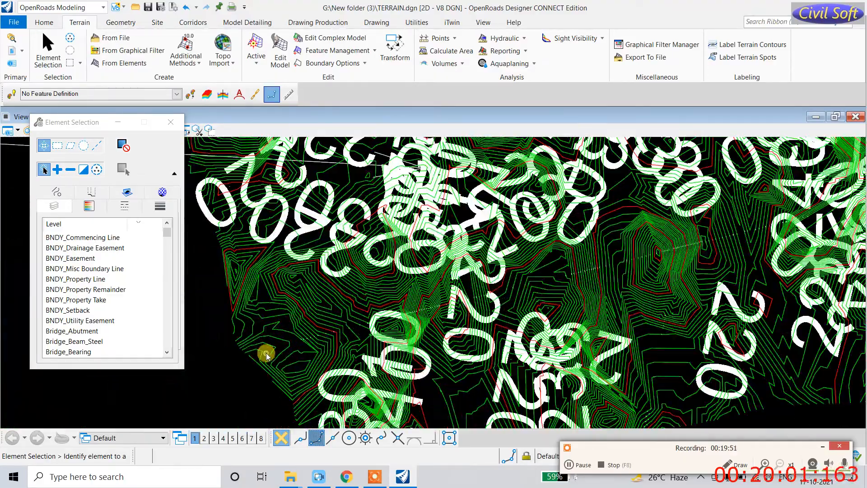
pyautogui.scroll(3, 266, 352)
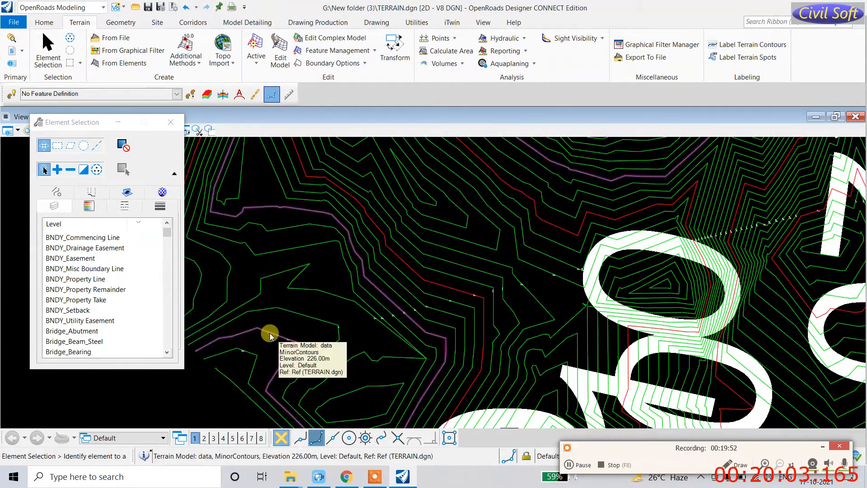
# Step: Select the terrain model and expand Calculated Features > Contours in its full Properties
pyautogui.click(270, 334)
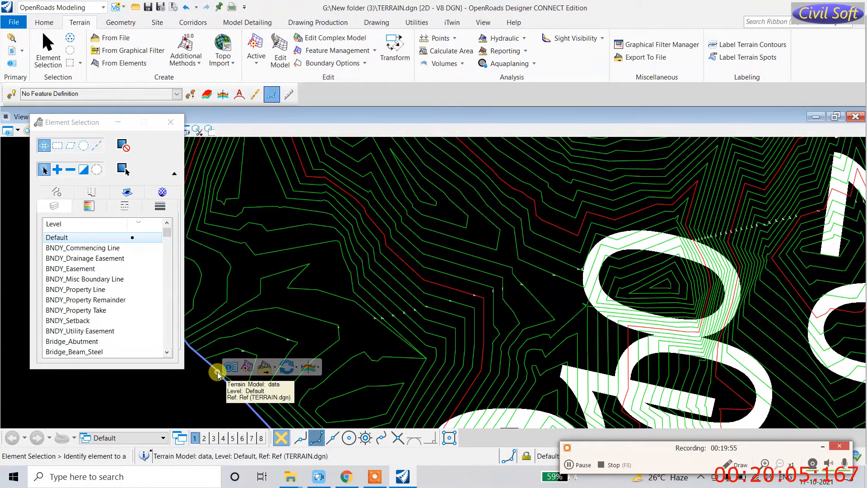
pyautogui.click(231, 367)
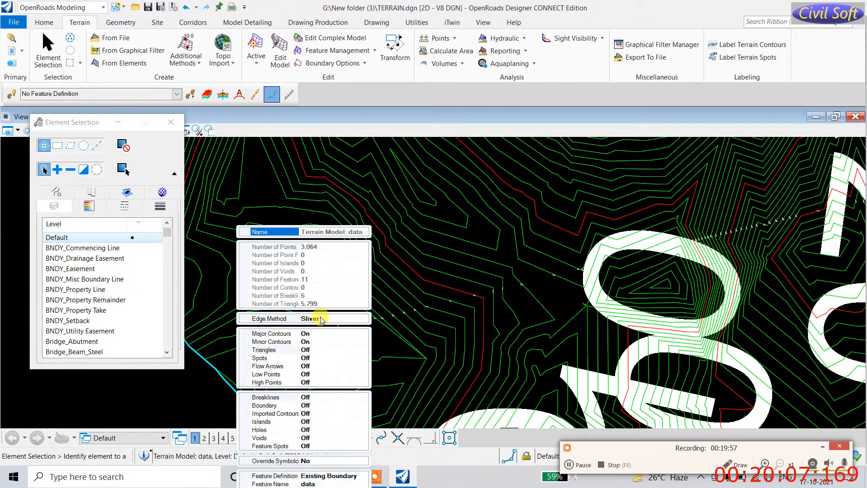
pyautogui.click(91, 130)
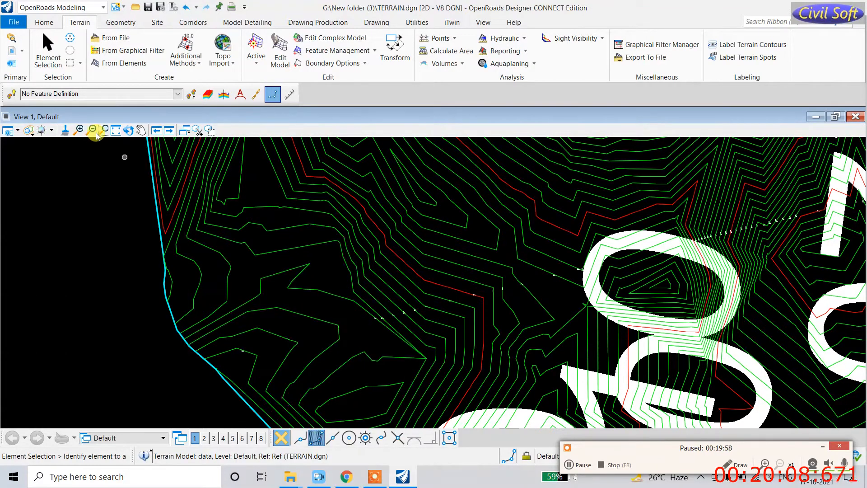
pyautogui.click(11, 66)
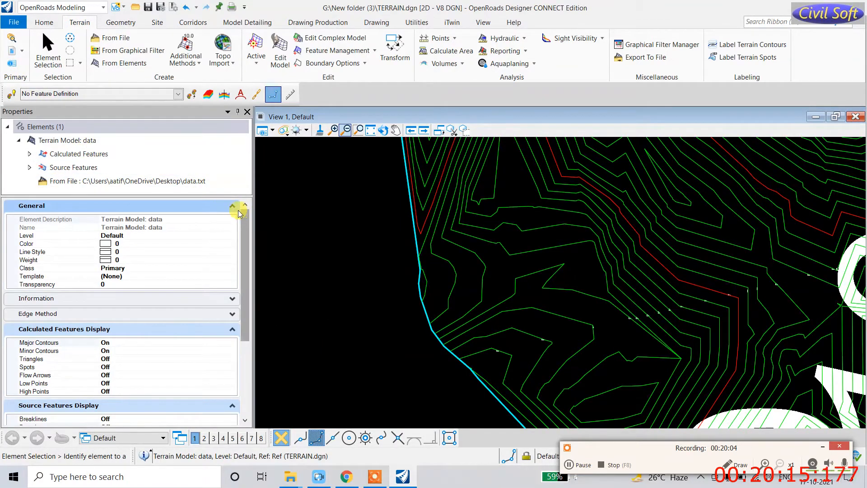
pyautogui.scroll(-5, 154, 353)
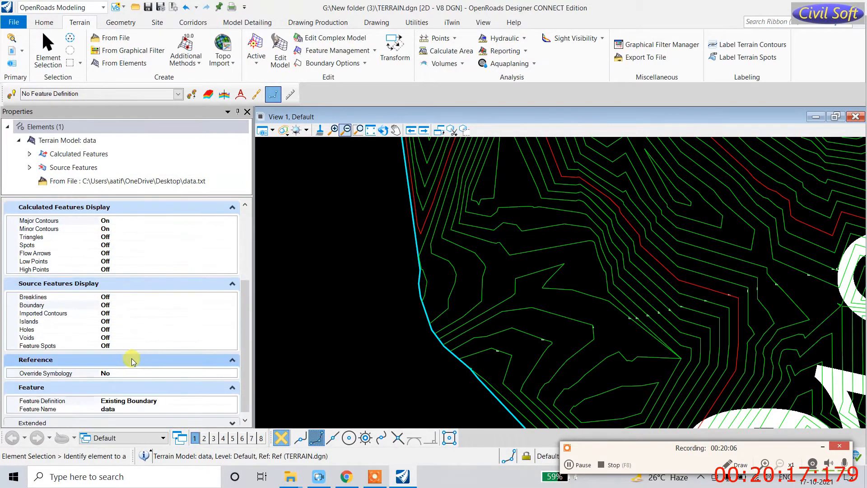
pyautogui.scroll(5, 128, 333)
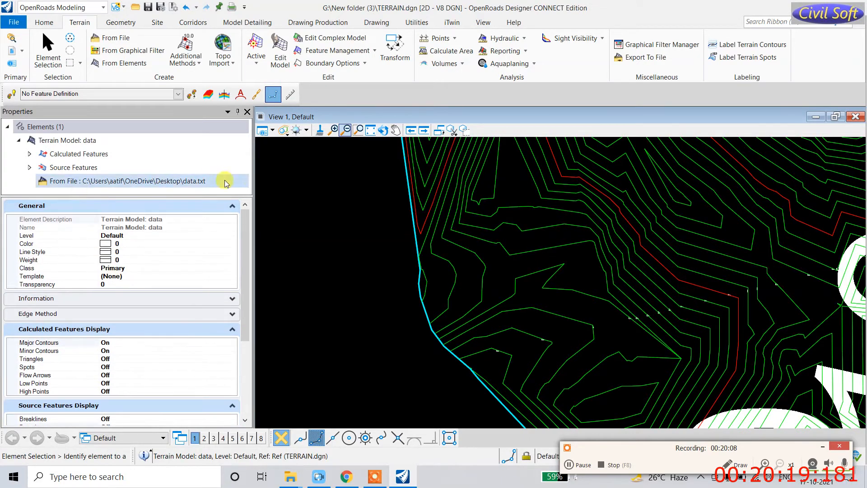
pyautogui.click(232, 204)
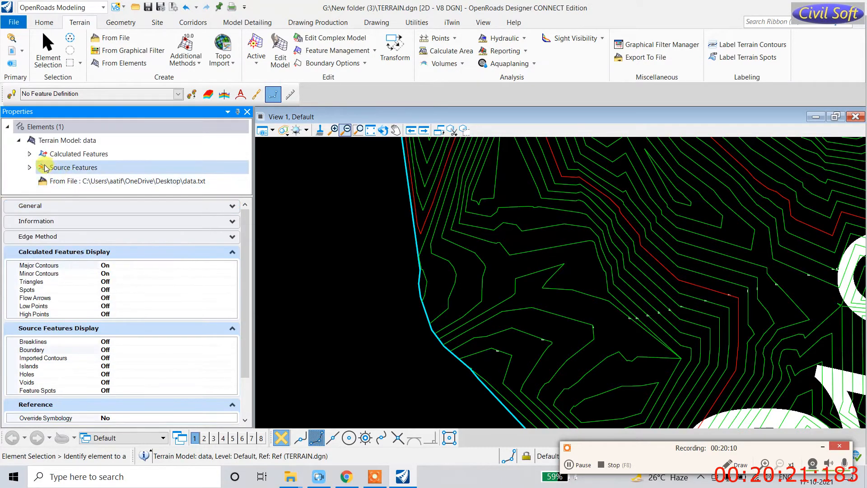
pyautogui.click(30, 154)
pyautogui.scroll(-3, 54, 175)
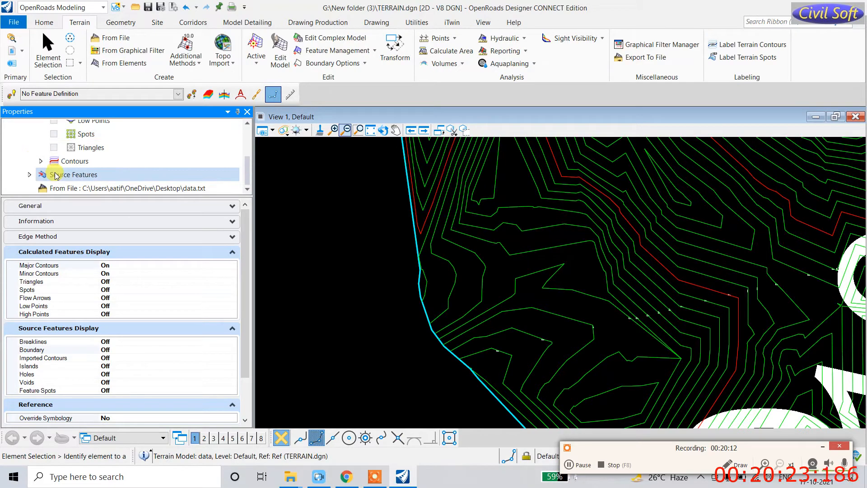
pyautogui.click(41, 160)
pyautogui.scroll(-1, 68, 171)
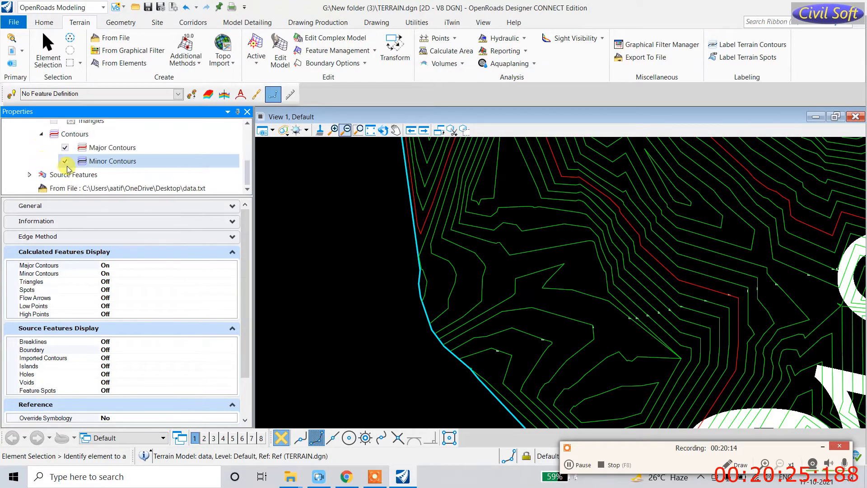
# Step: Review the Major and Minor Contours label settings, then select the Contours group
pyautogui.click(75, 149)
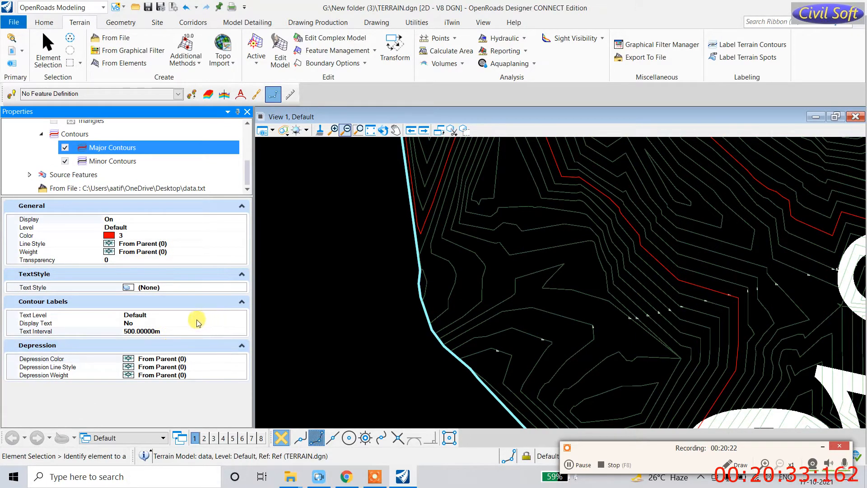
pyautogui.click(148, 333)
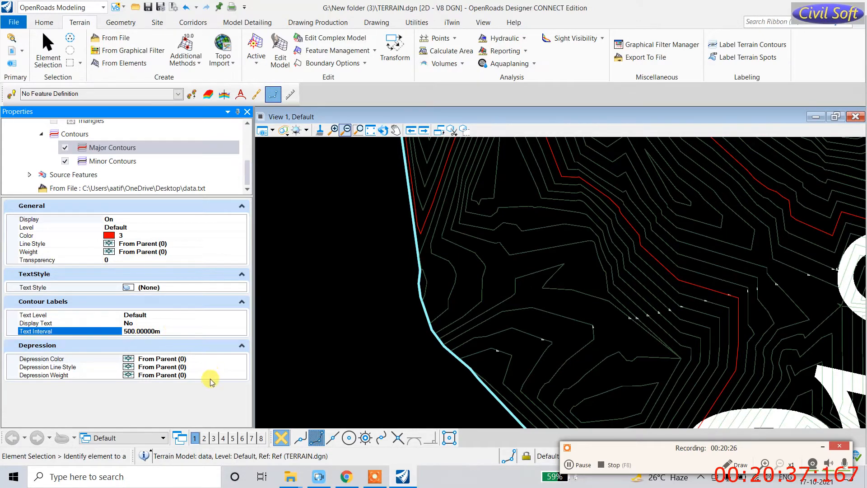
pyautogui.click(97, 162)
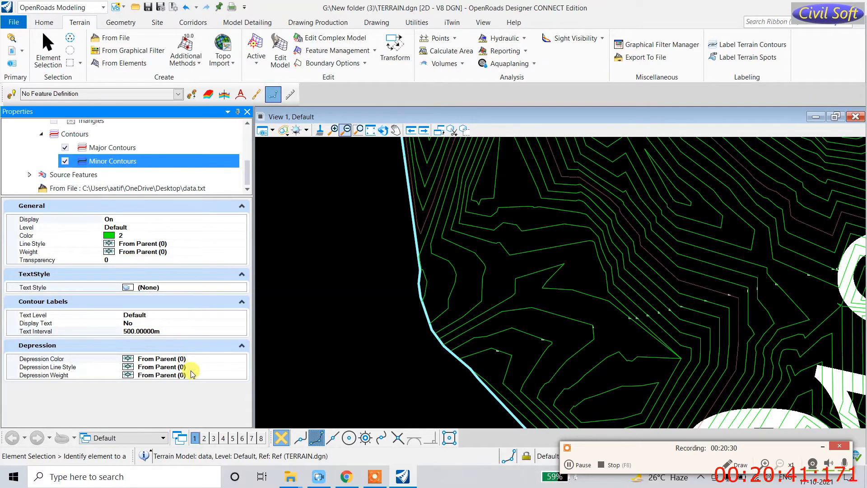
pyautogui.click(146, 331)
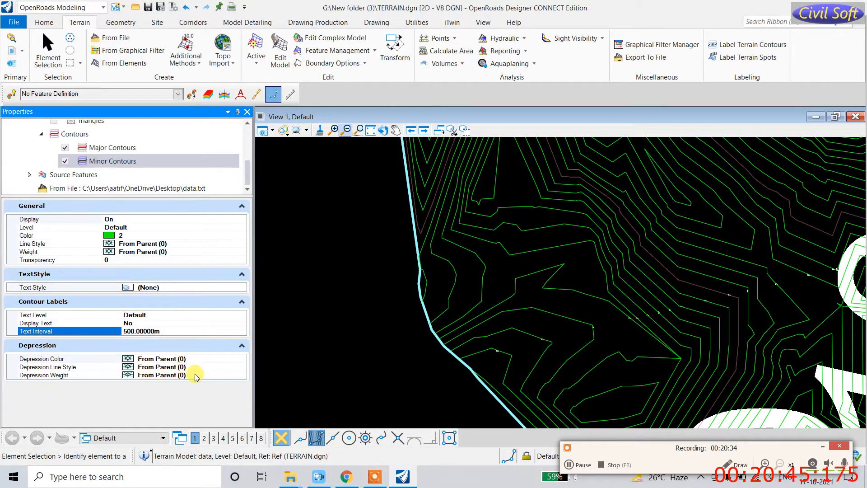
pyautogui.click(121, 161)
pyautogui.rightClick(121, 160)
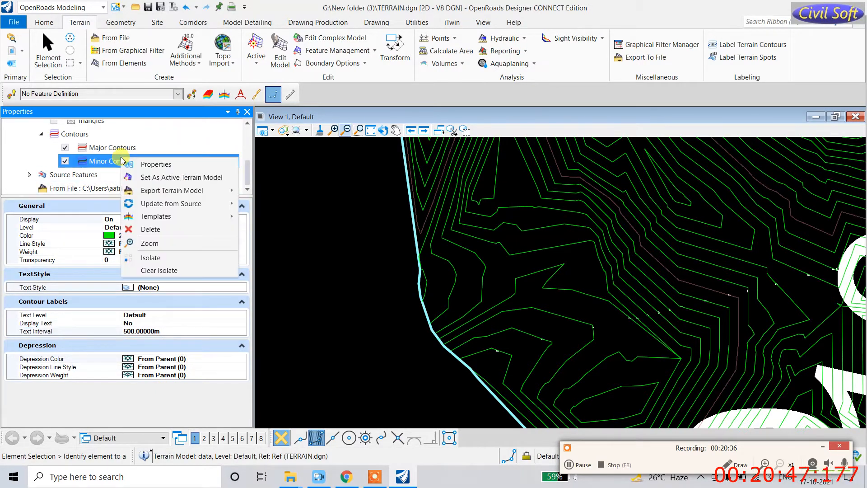
pyautogui.click(141, 164)
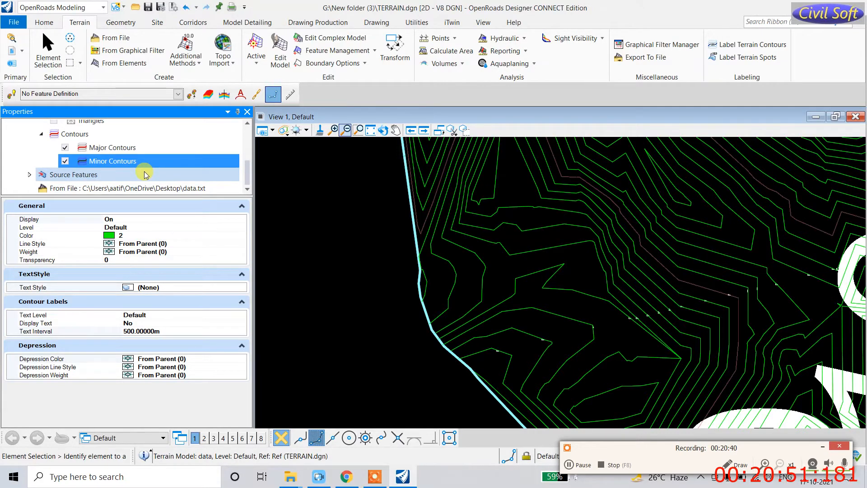
pyautogui.click(135, 150)
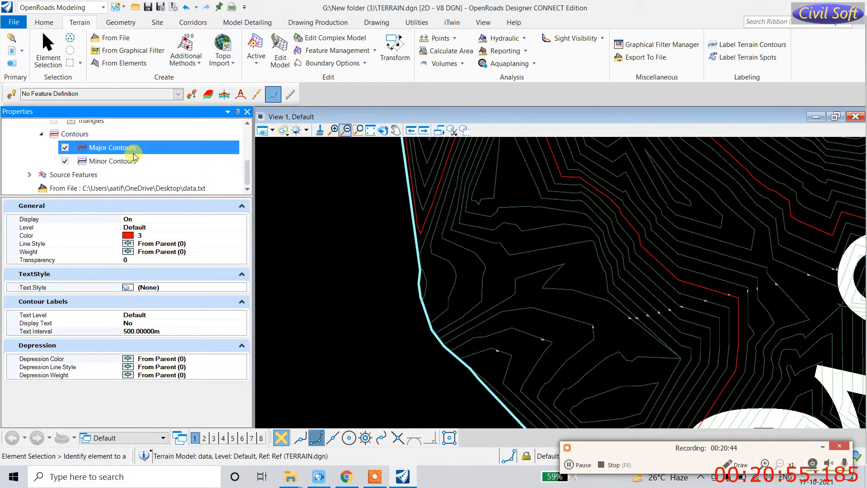
pyautogui.click(83, 135)
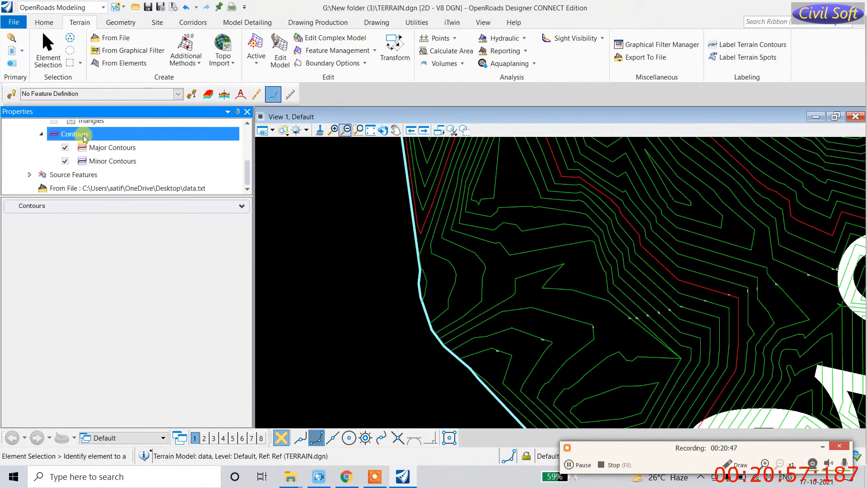
# Step: Set the Contours Major Interval to 25 and Minor Interval to 5
pyautogui.rightClick(83, 135)
pyautogui.click(103, 142)
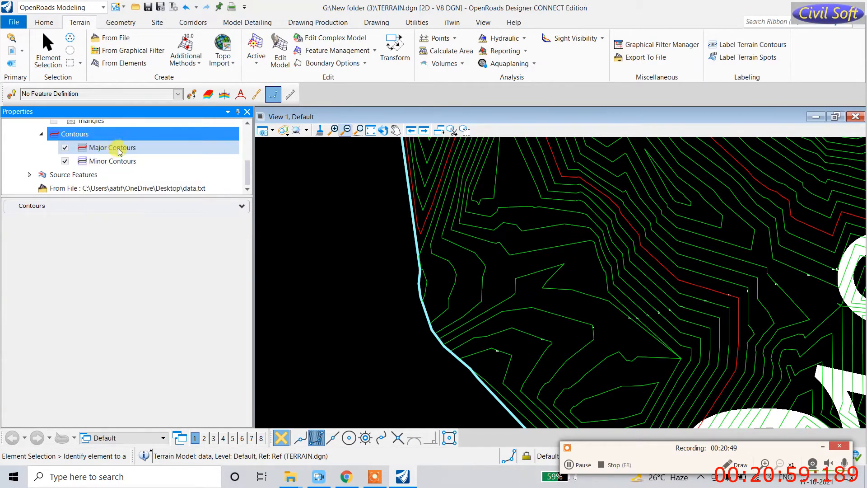
pyautogui.click(242, 206)
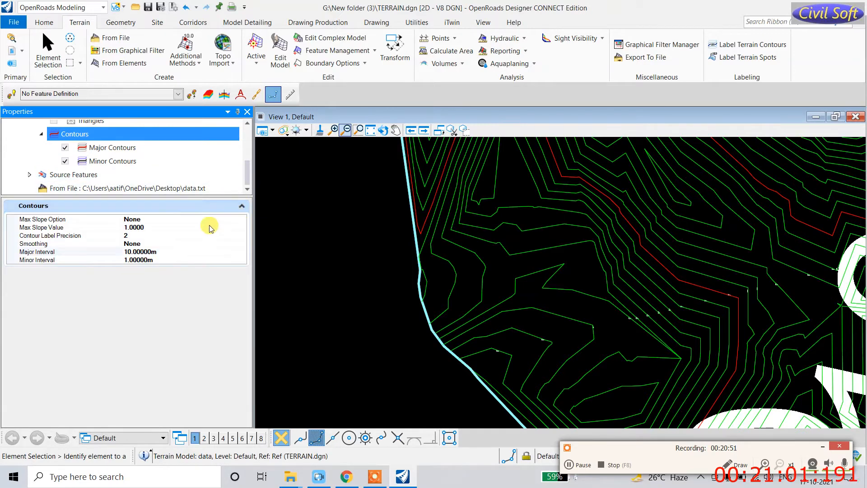
pyautogui.click(153, 251)
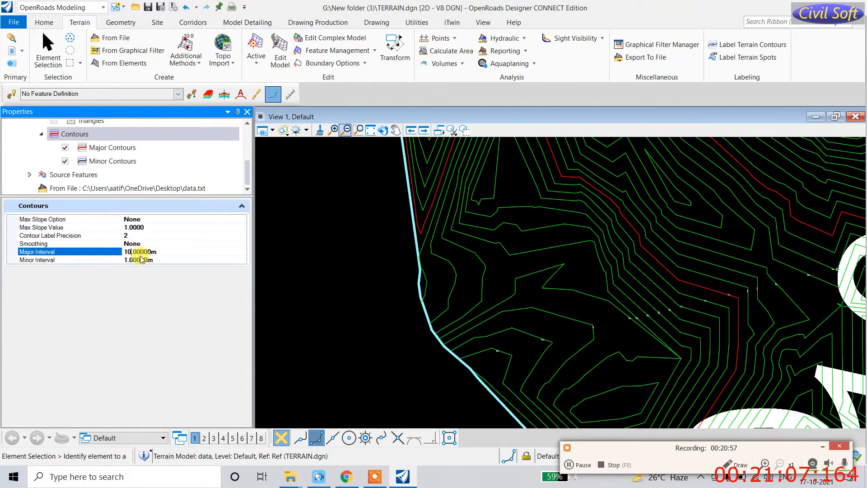
pyautogui.write('25')
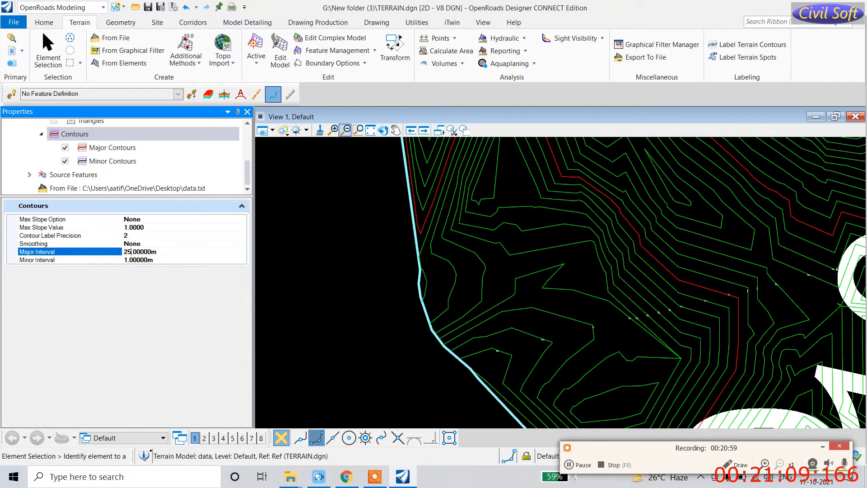
pyautogui.click(132, 262)
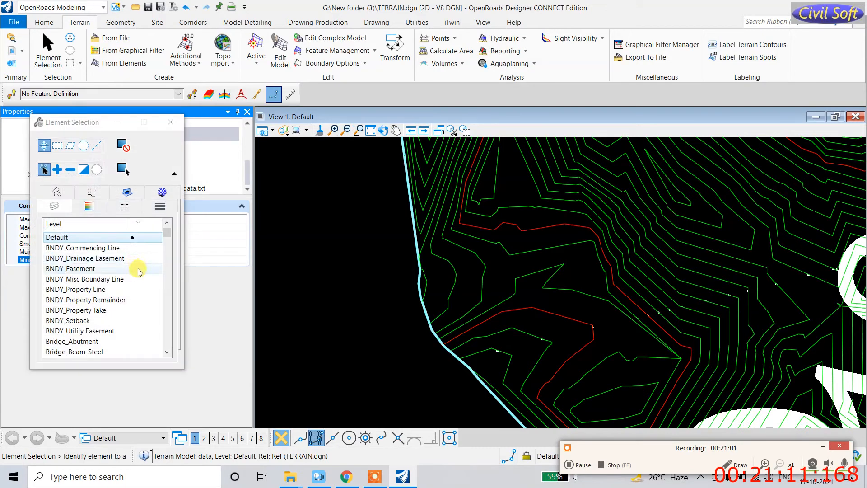
pyautogui.click(170, 122)
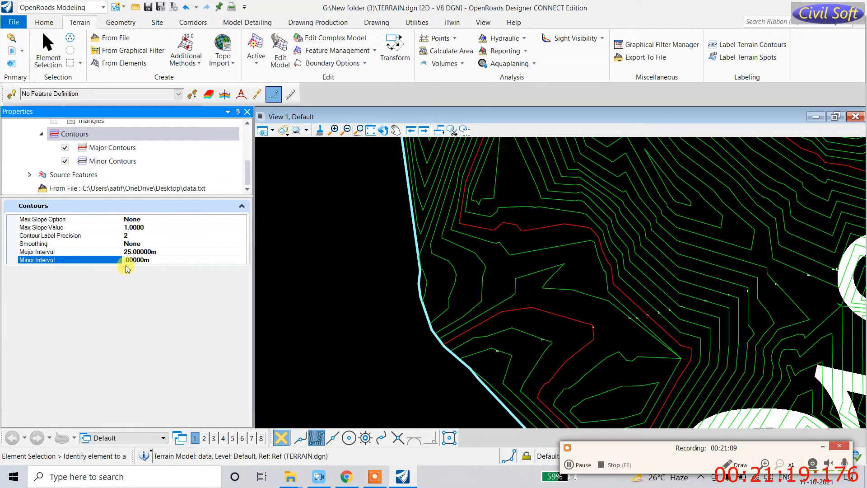
pyautogui.press('Return')
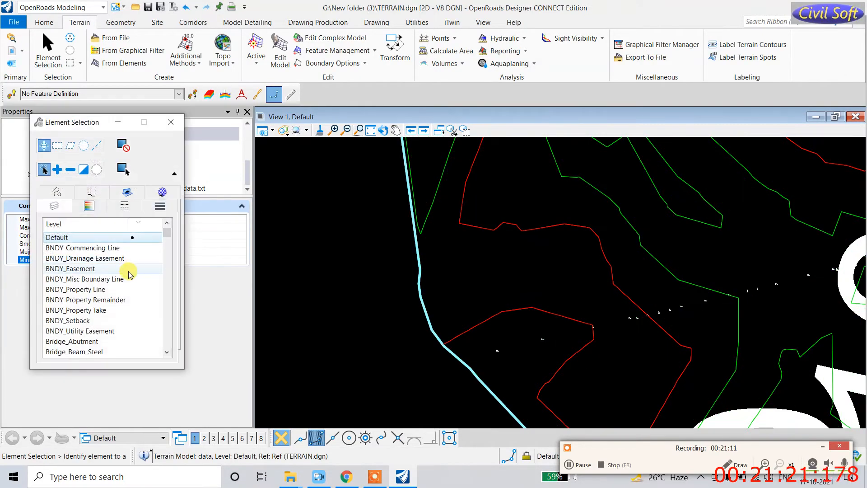
pyautogui.click(171, 123)
# Step: Close the Properties panel and zoom out to view the whole labelled terrain
pyautogui.scroll(-4, 449, 286)
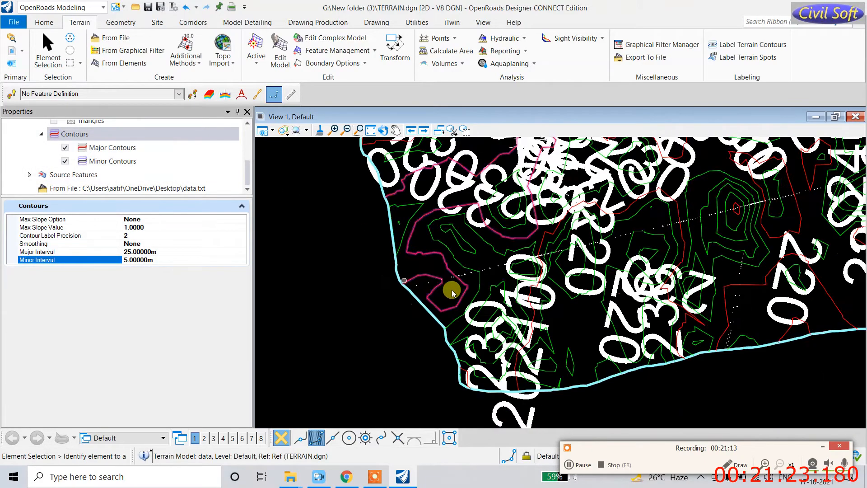
pyautogui.scroll(-3, 547, 270)
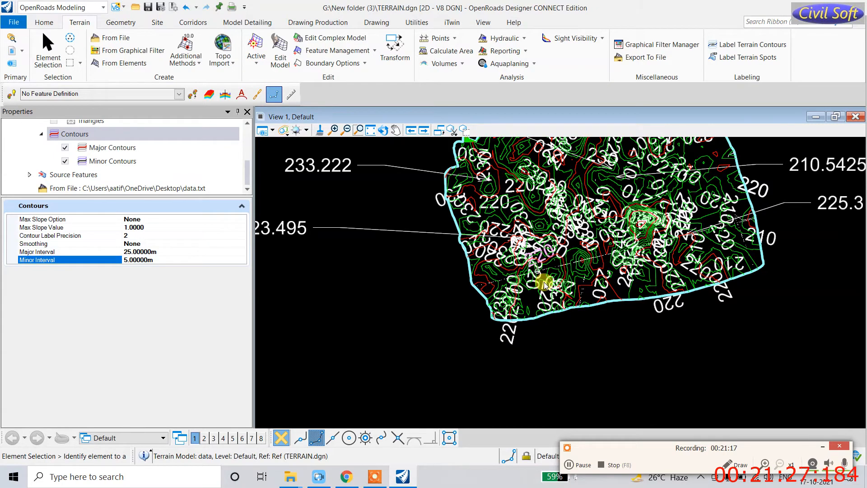
pyautogui.click(247, 112)
pyautogui.scroll(-4, 361, 301)
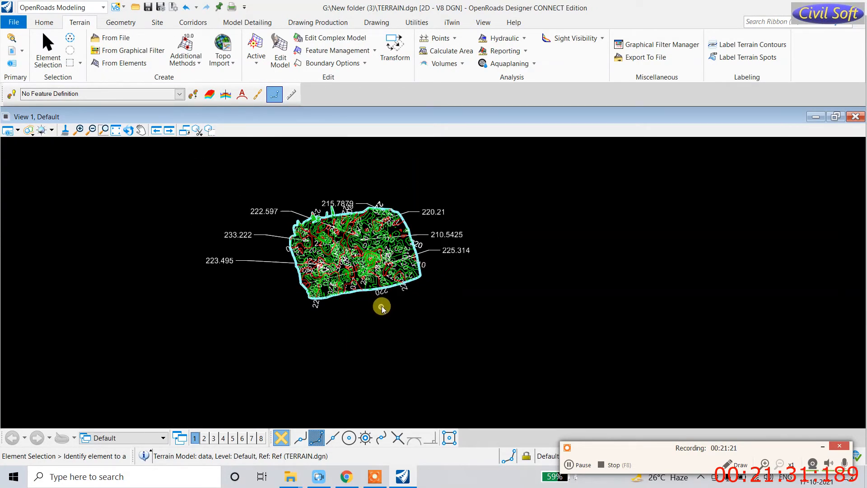